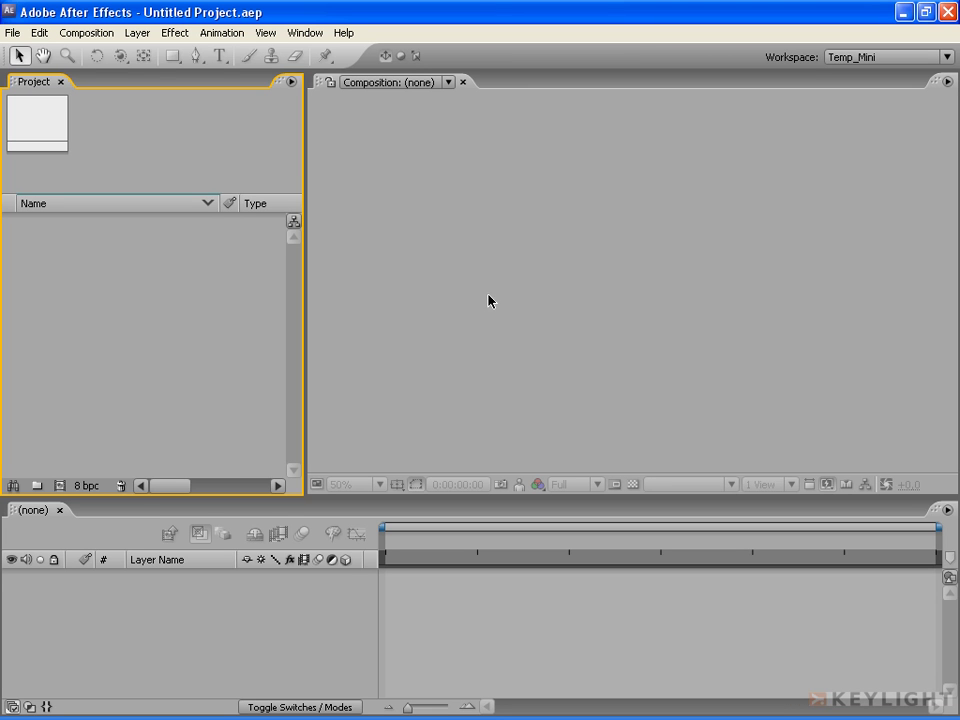
Import manekin.psd as a Composition - Cropped Layers with editable layer styles.
double_click(169, 336)
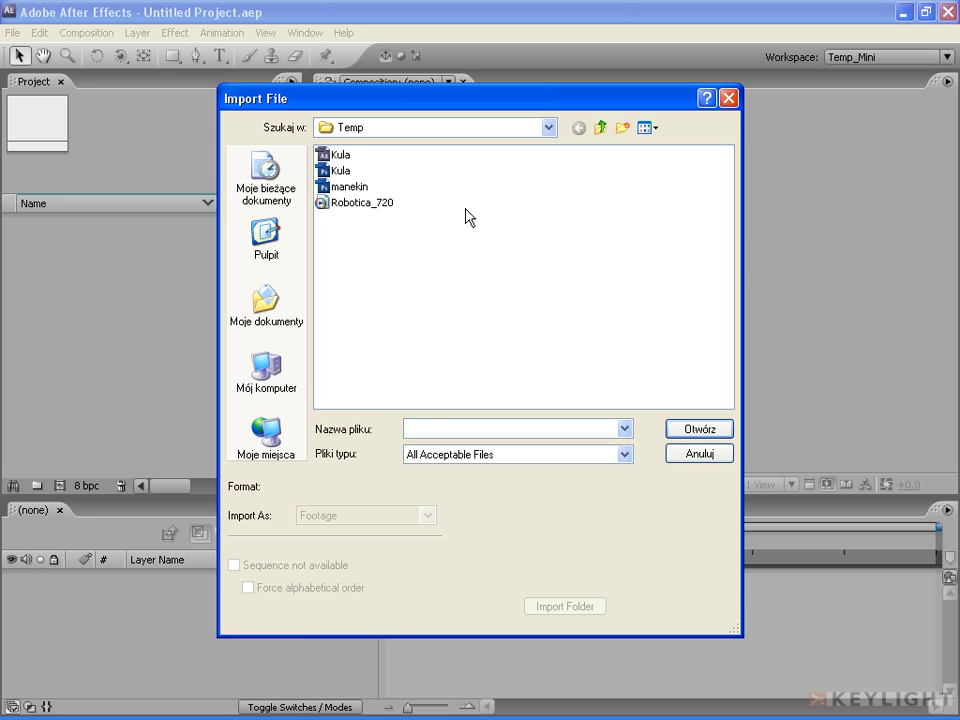
left_click(352, 187)
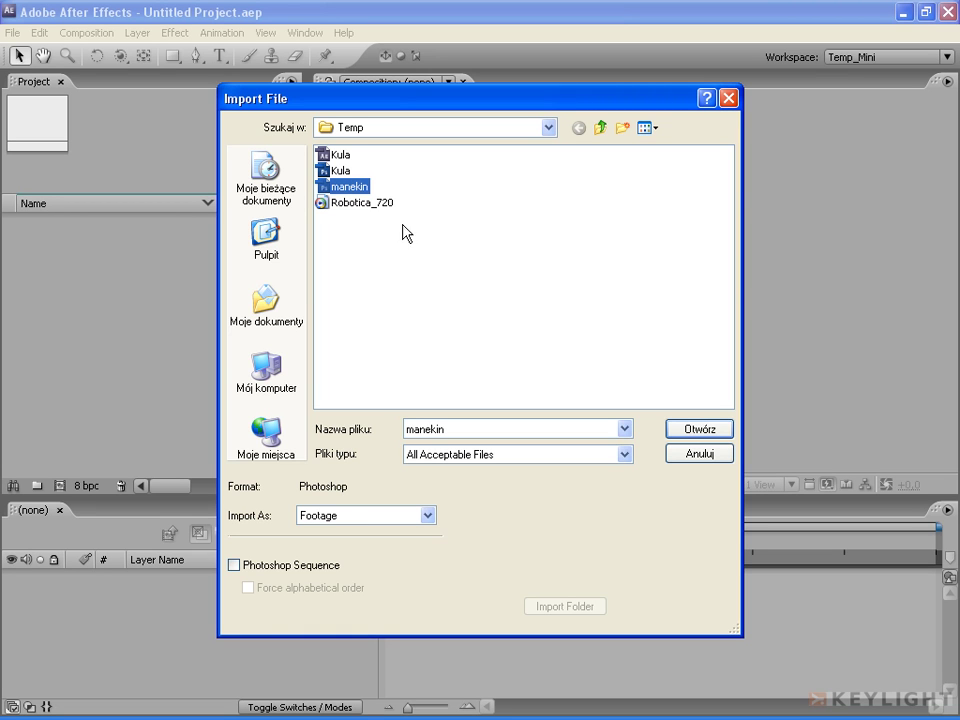
left_click(700, 429)
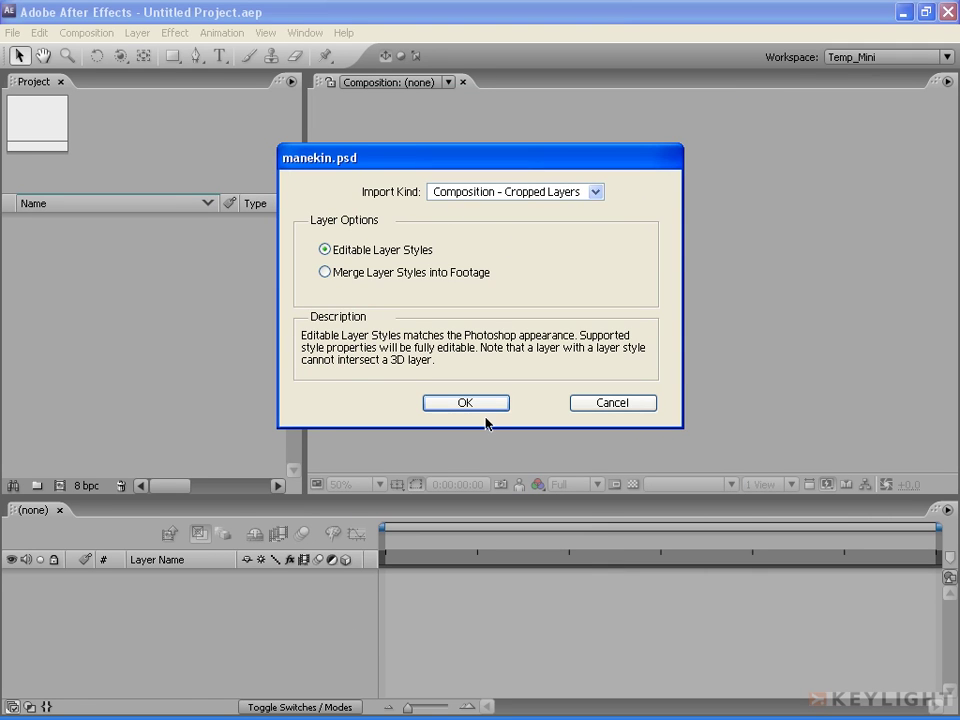
left_click(476, 405)
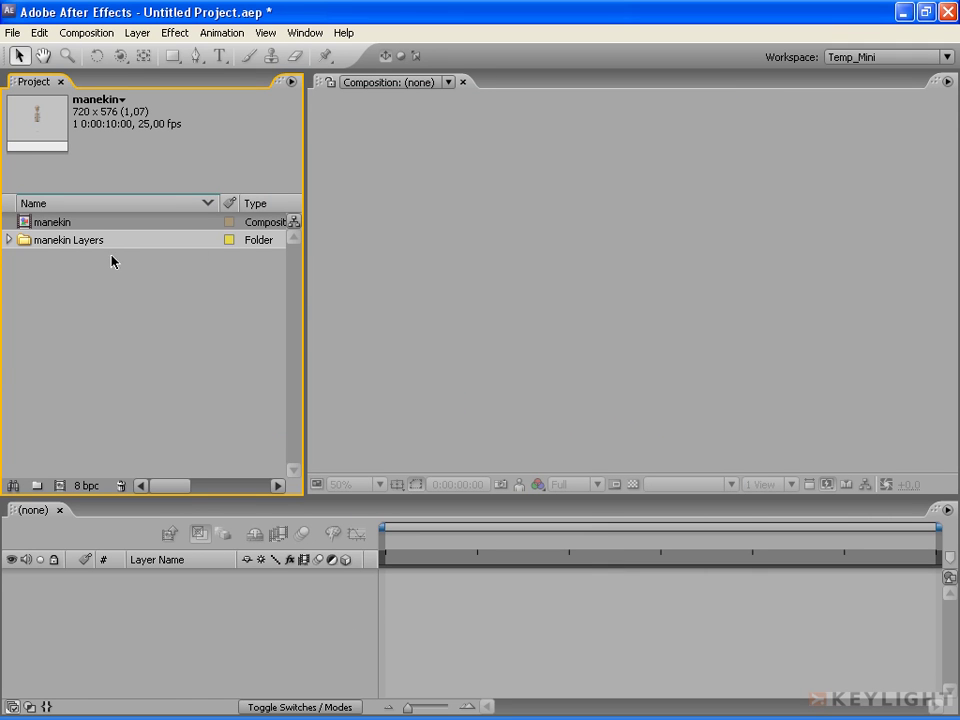
Open the manekin comp and set its background colour to white (FFFFFF).
double_click(66, 223)
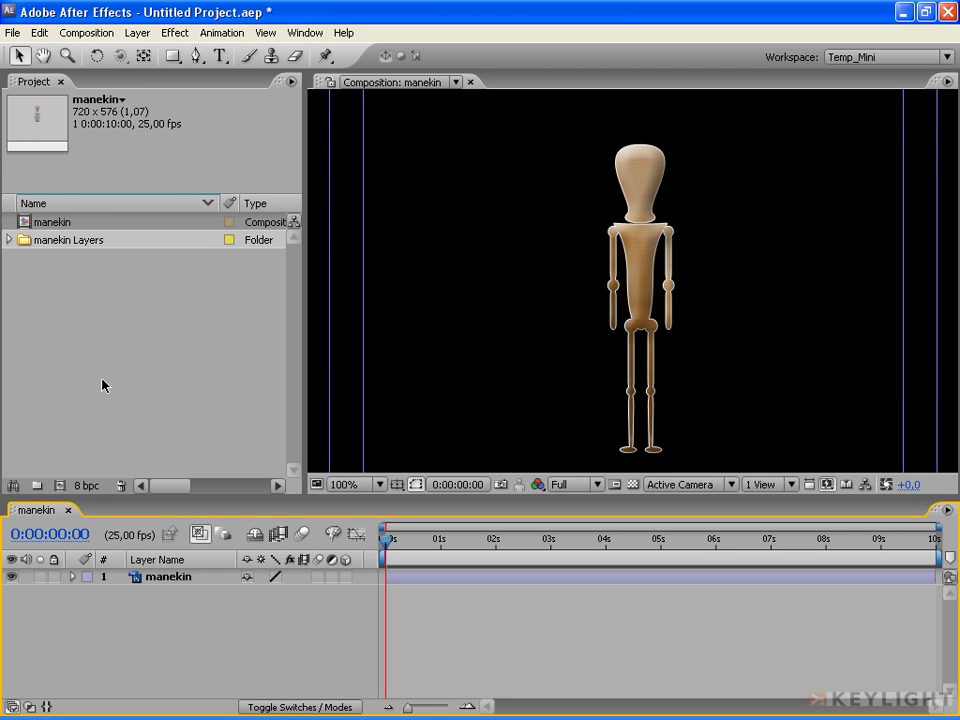
left_click(88, 33)
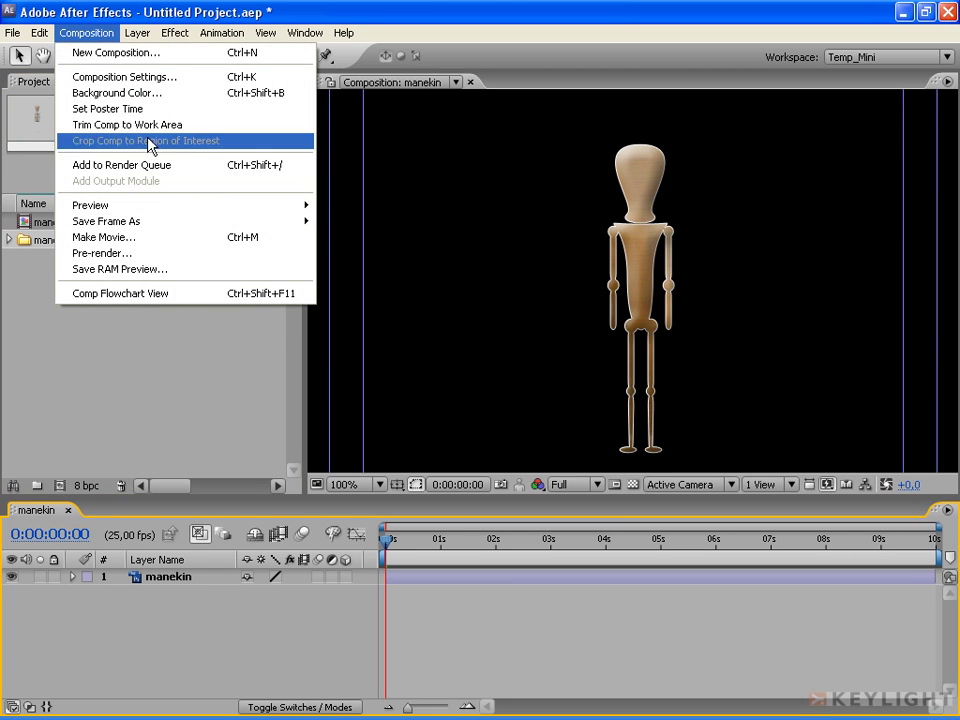
left_click(150, 93)
left_click(458, 256)
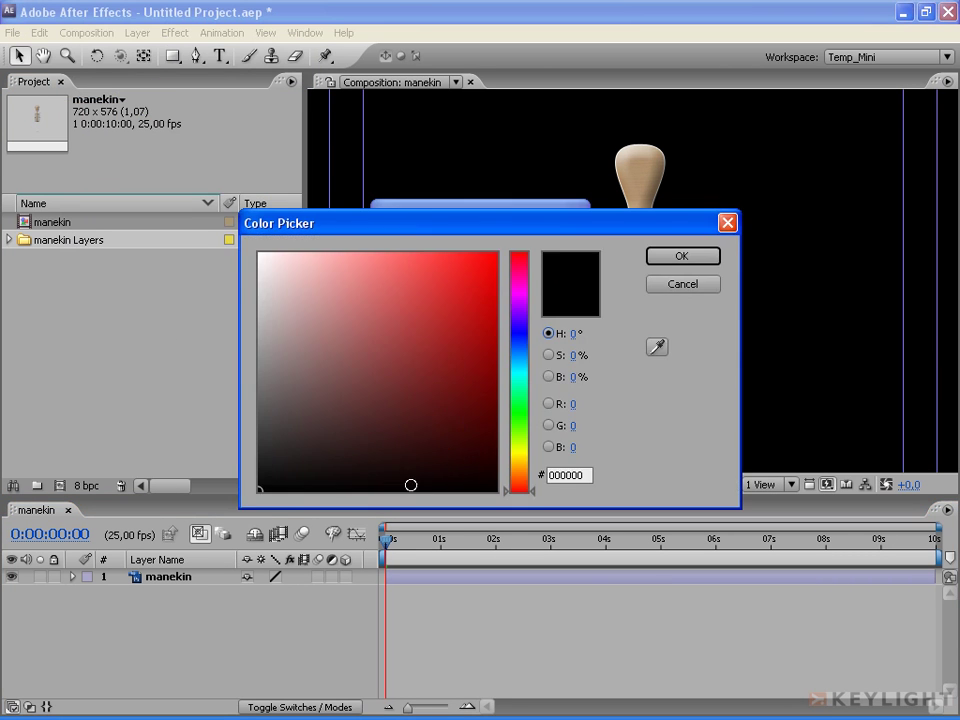
left_click_drag(360, 396, 171, 268)
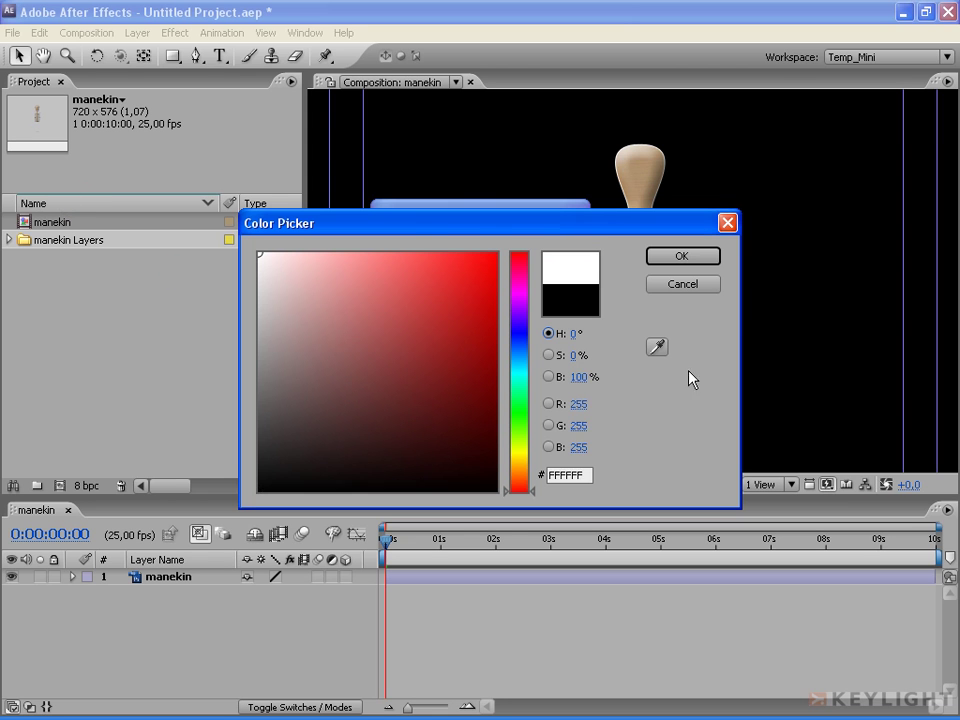
left_click(667, 255)
left_click(427, 292)
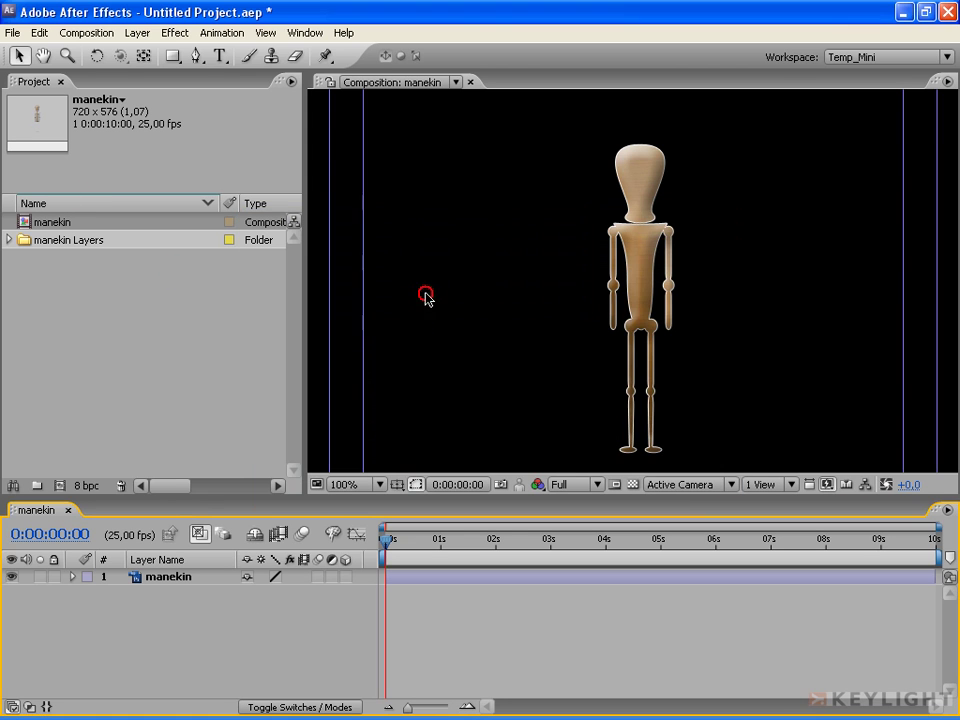
left_click(72, 577)
Reset the manekin layer's transform and select the Puppet Pin Tool.
left_click(253, 592)
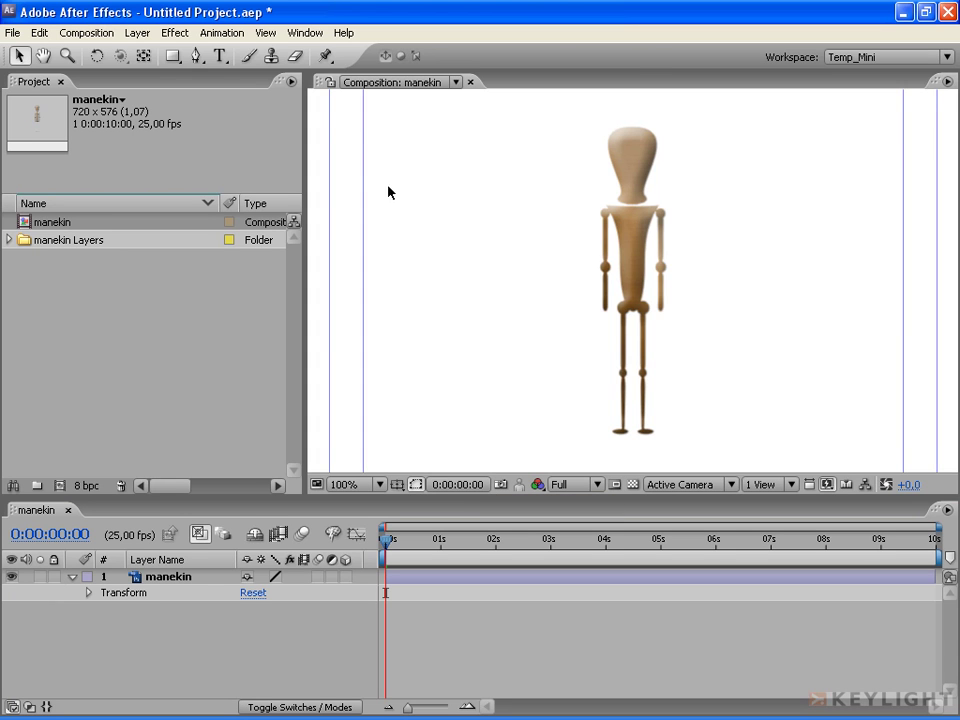
left_click(327, 58)
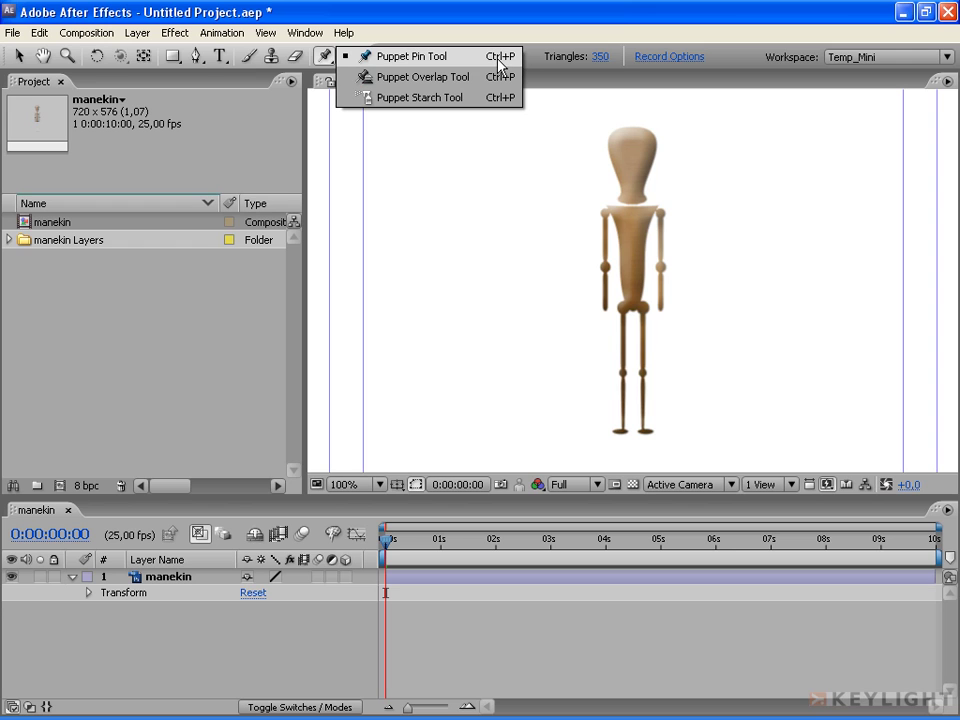
left_click(420, 57)
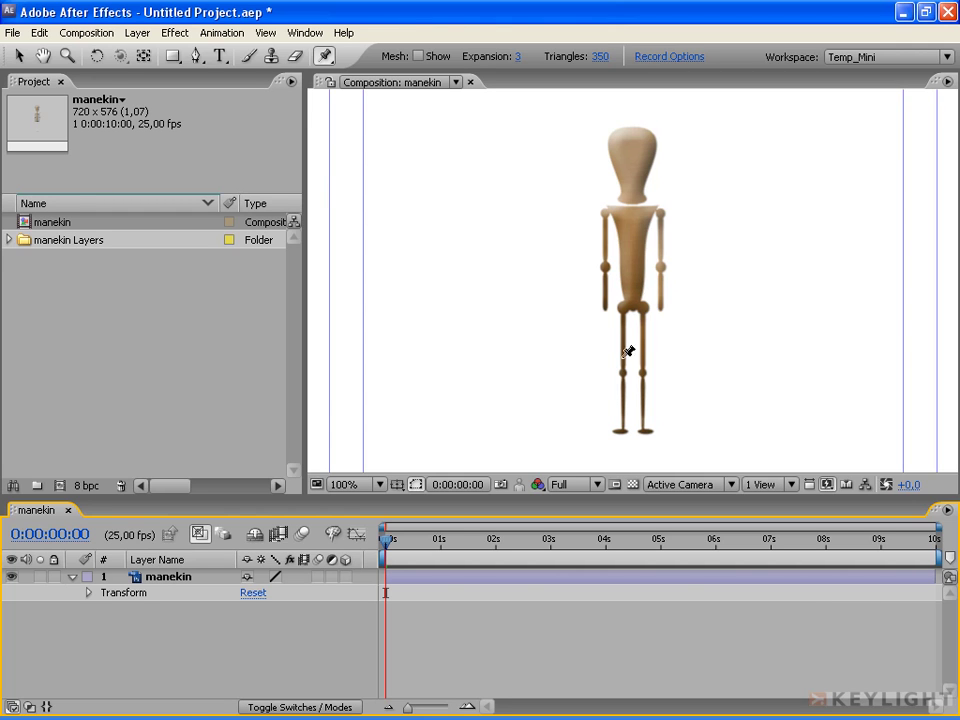
left_click(706, 309)
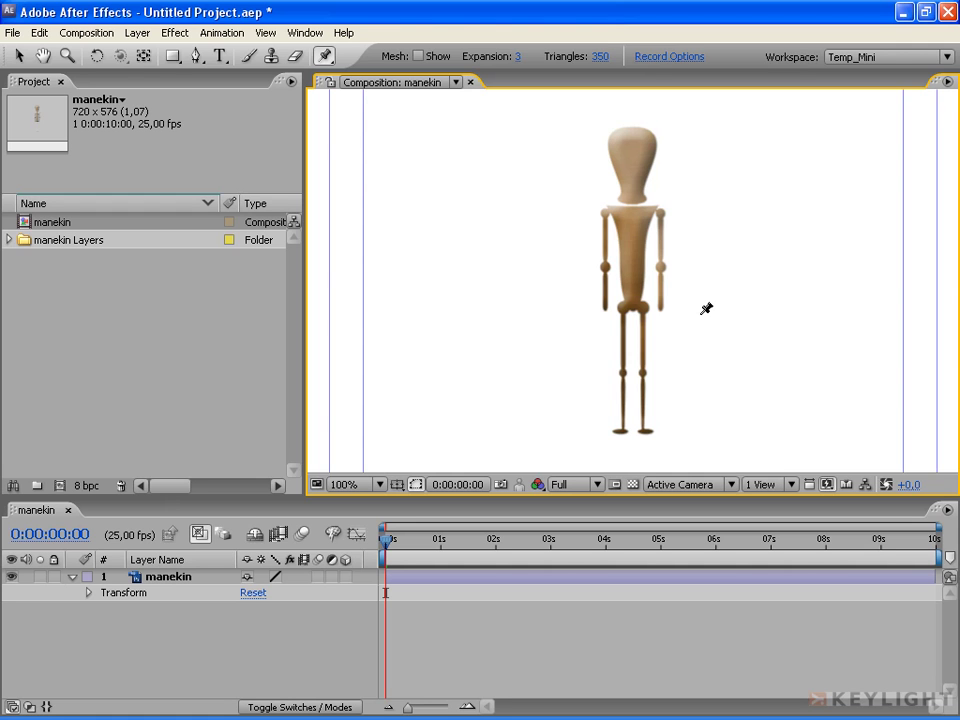
Zoom into the upper body and place the first puppet pin on the mannequin's neck.
key("z")
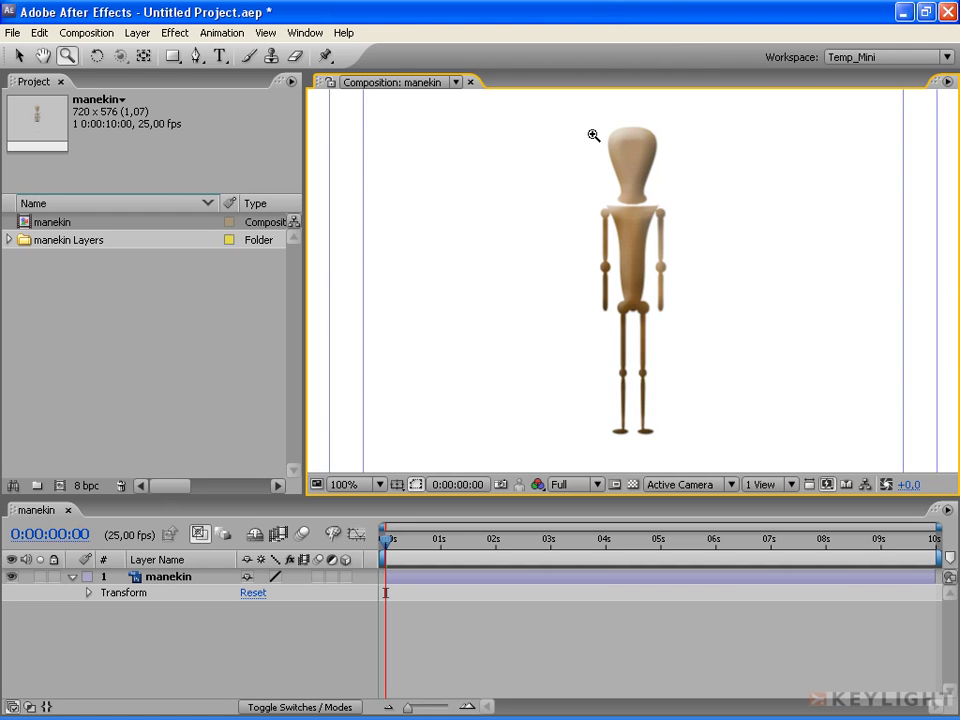
left_click_drag(554, 108, 704, 256)
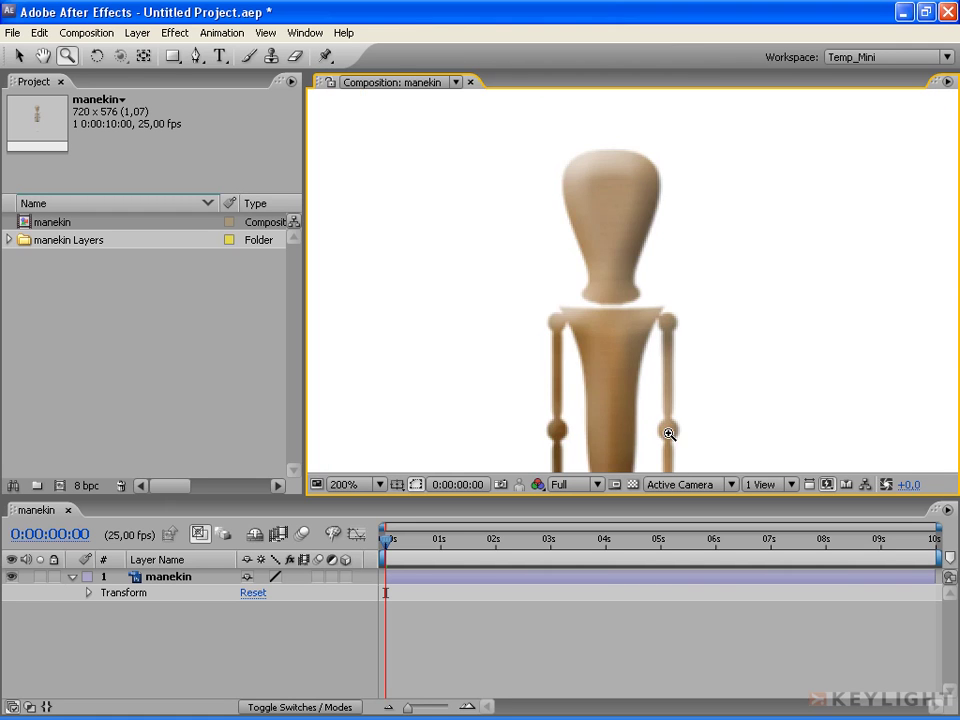
key("ctrl+p")
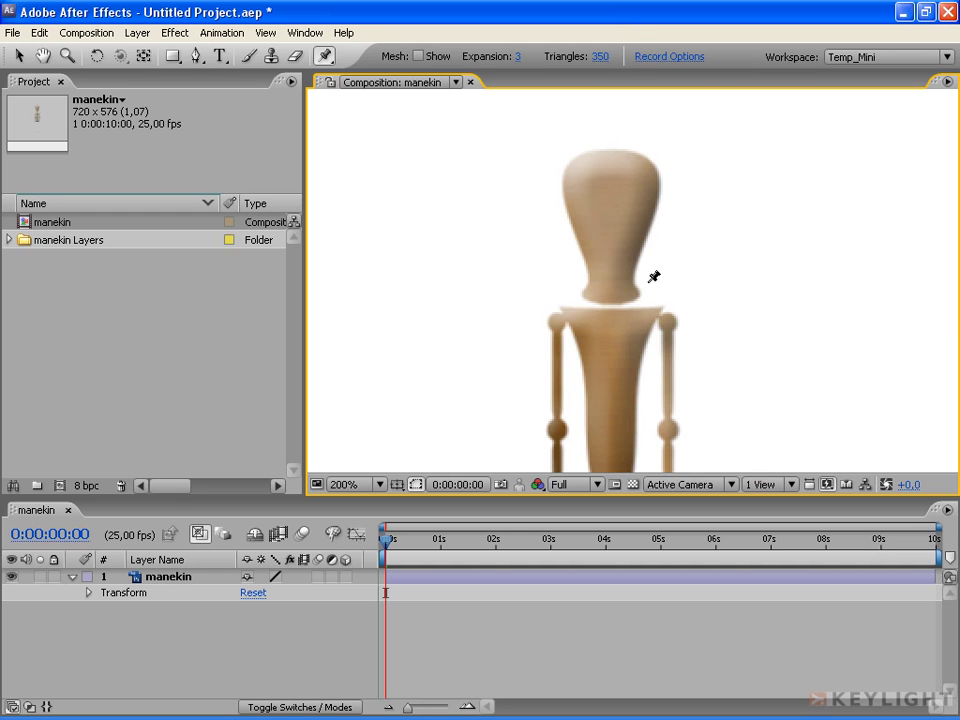
left_click(613, 287)
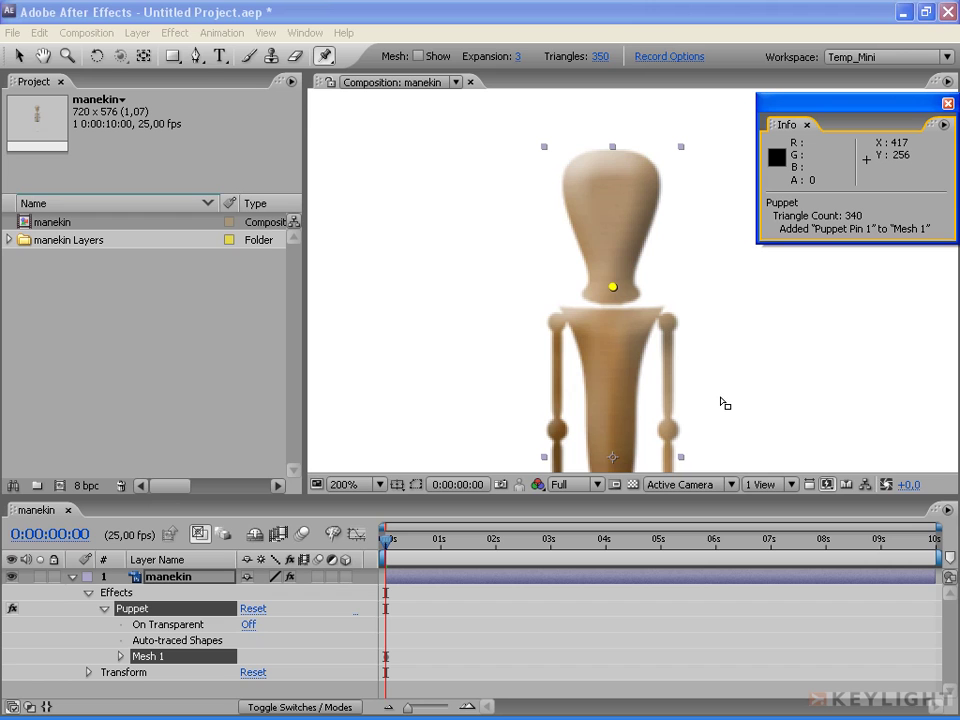
key("ctrl+z")
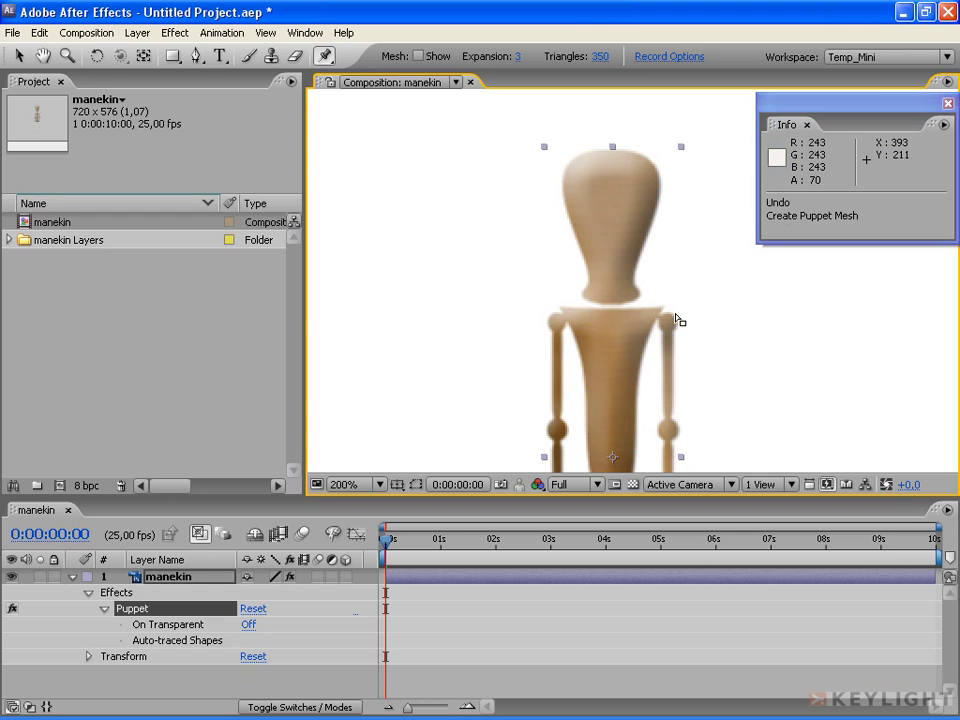
left_click(613, 287)
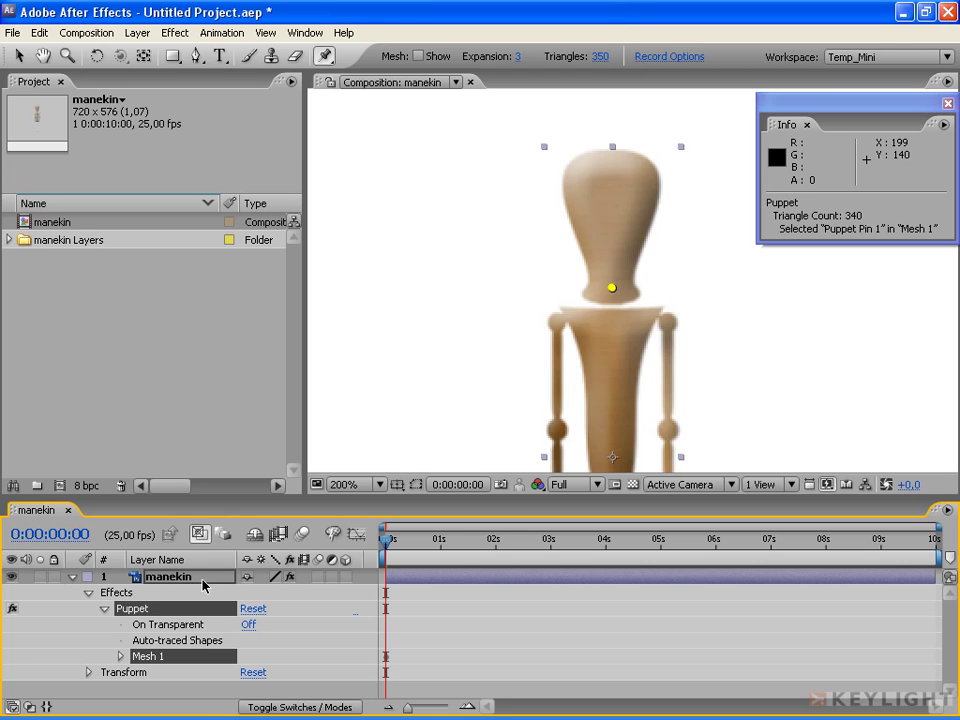
Expand Mesh 1 and Deform in the Timeline to show Puppet Pin 1.
left_click(120, 594)
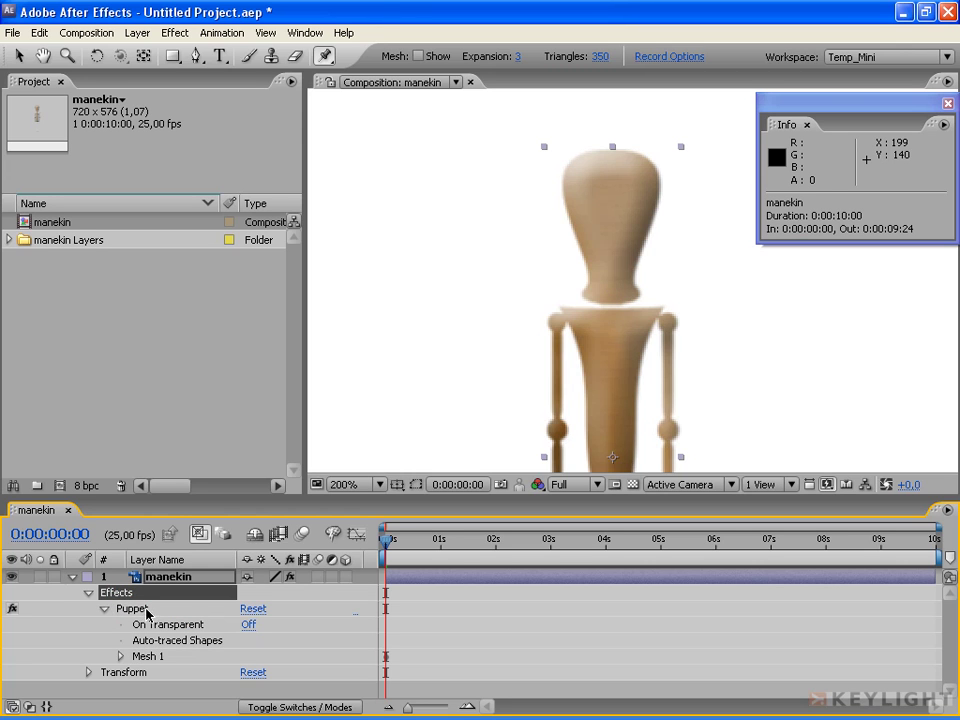
left_click(121, 657)
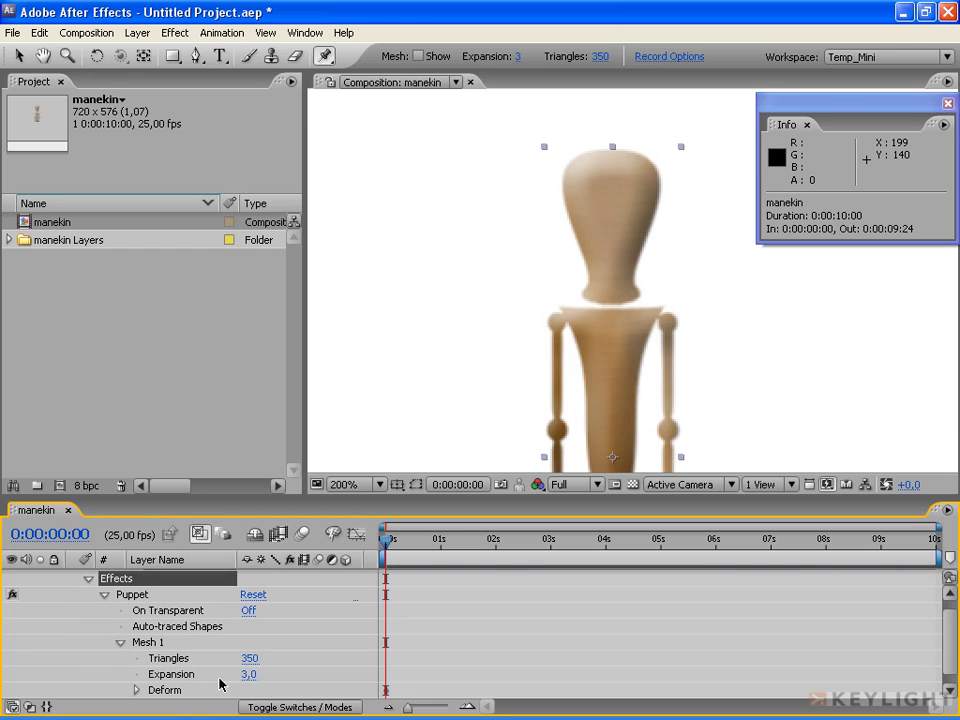
left_click(170, 691)
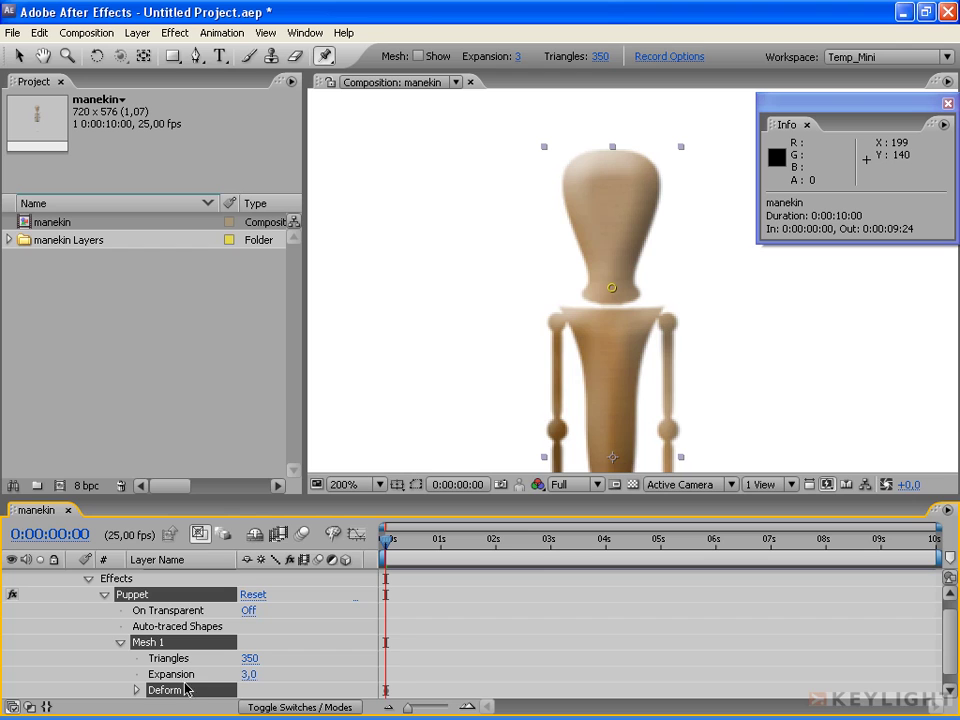
left_click(136, 690)
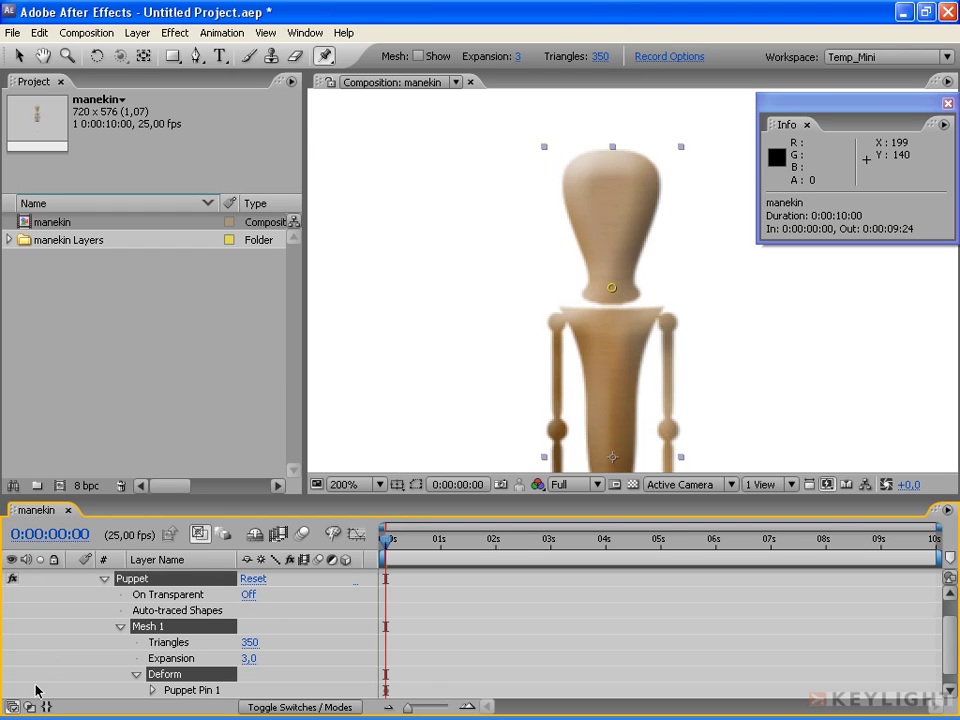
Hide the layer switches and widen the layer name column.
left_click(12, 707)
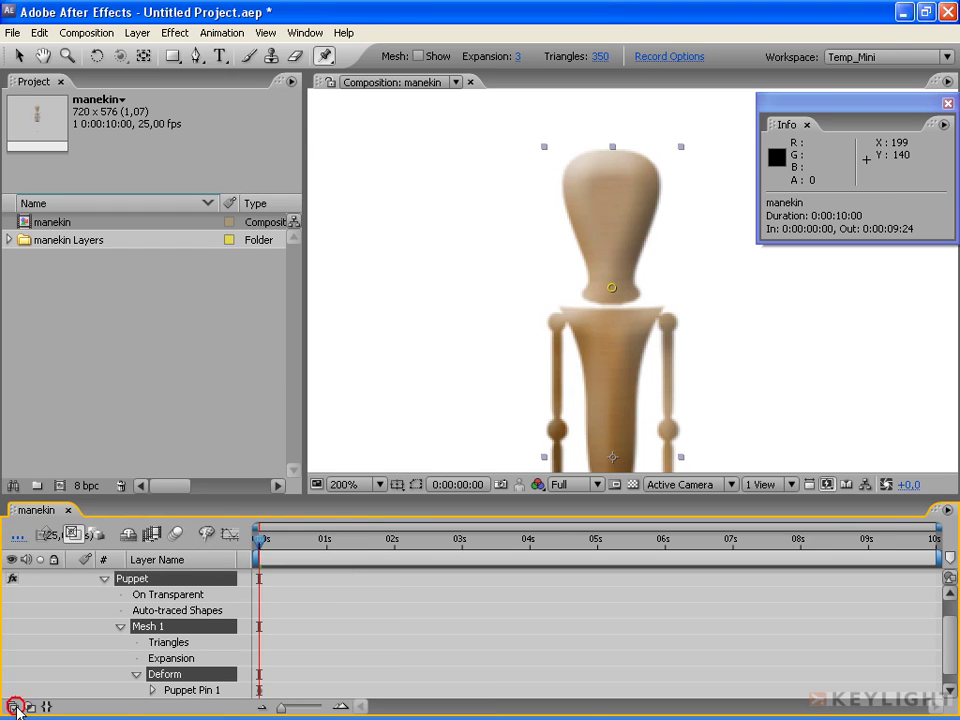
left_click(257, 563)
left_click_drag(241, 569, 369, 554)
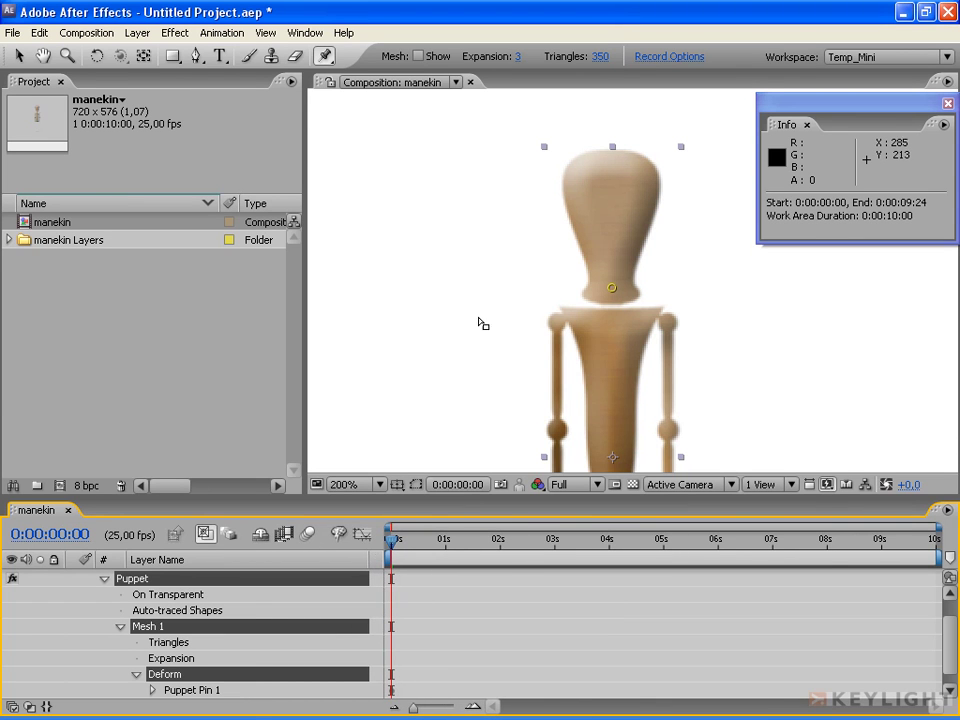
Save the project under the name Manekin.aep.
left_click(12, 32)
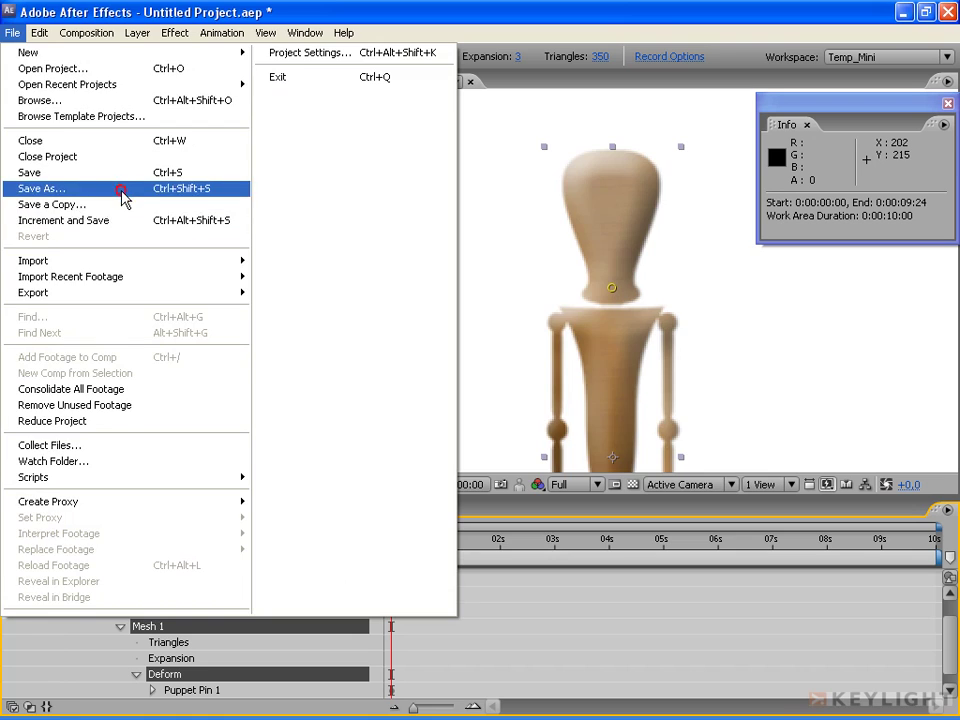
left_click(124, 190)
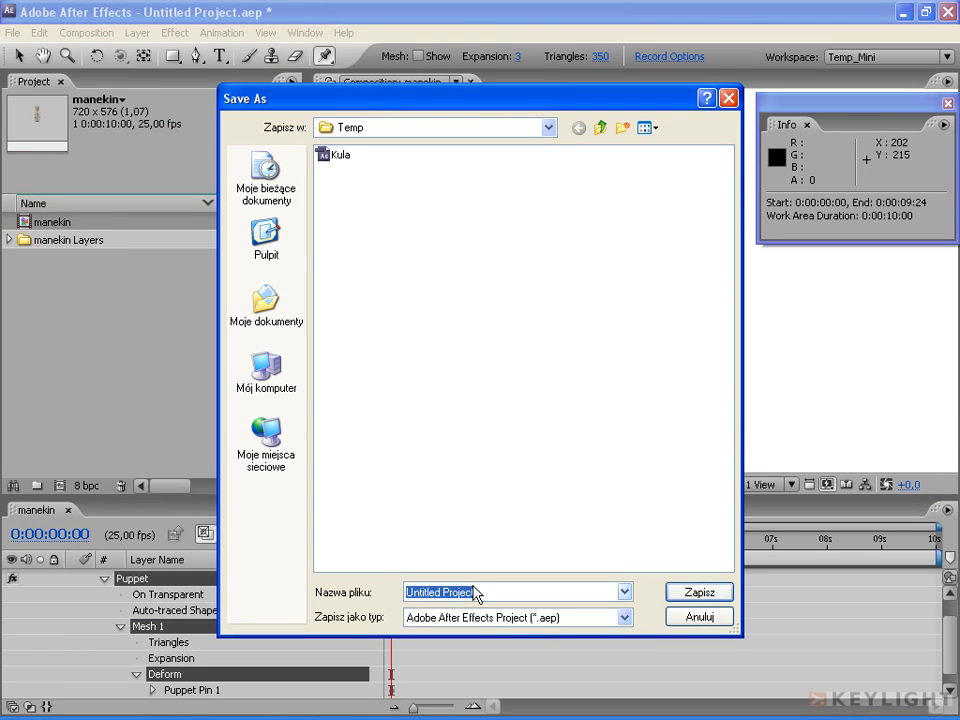
type("Manekin")
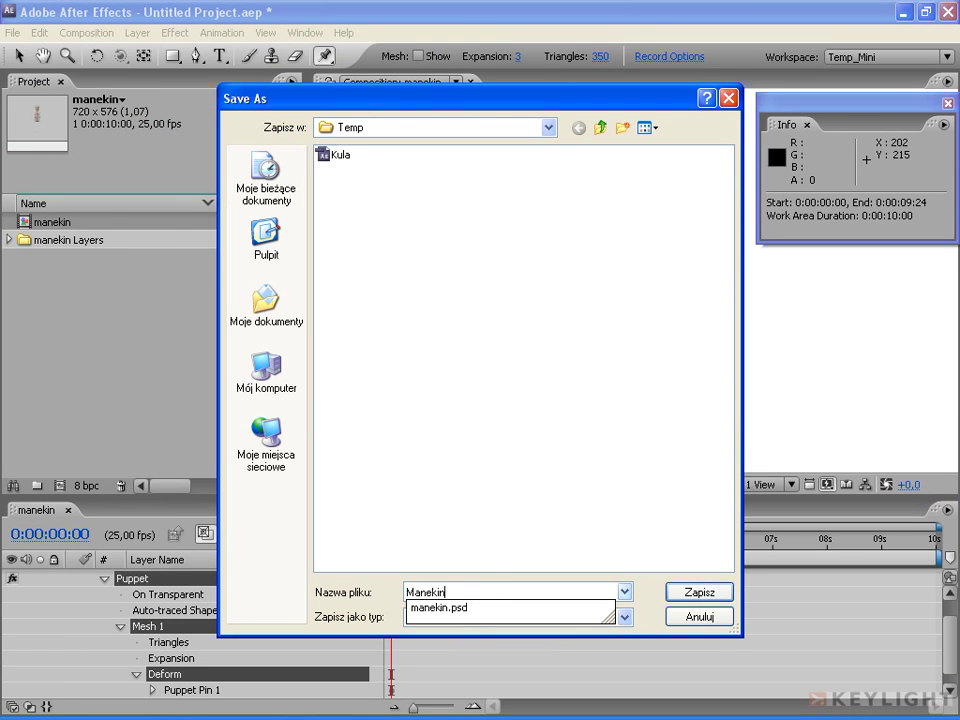
key("Return")
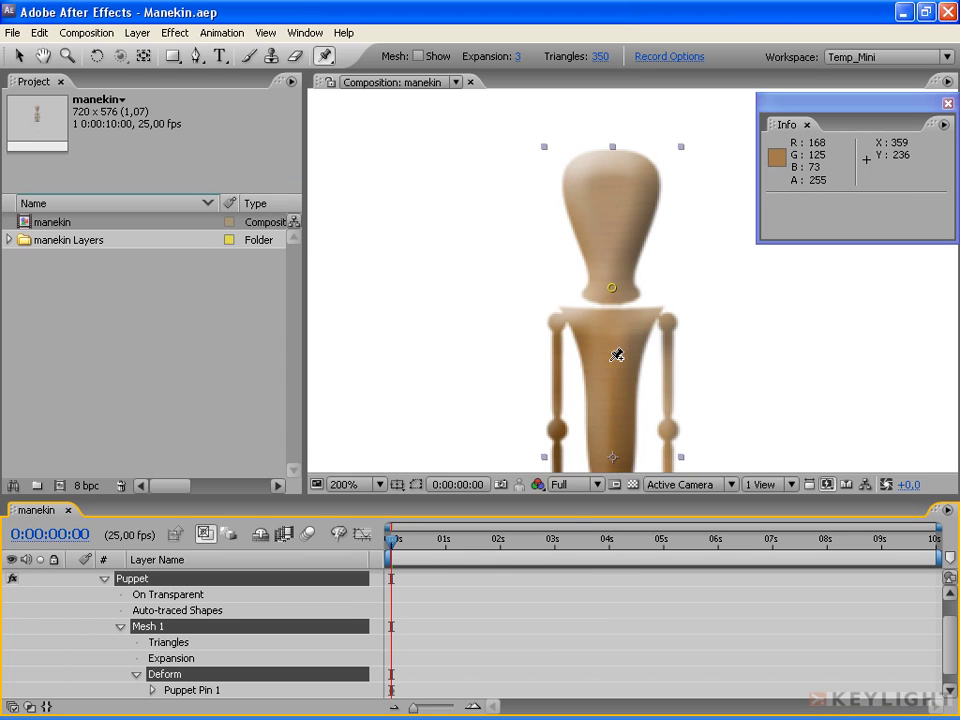
Add three puppet pins down the torso centre, from below the head to above the hips.
key("h")
left_click_drag(667, 398, 658, 321)
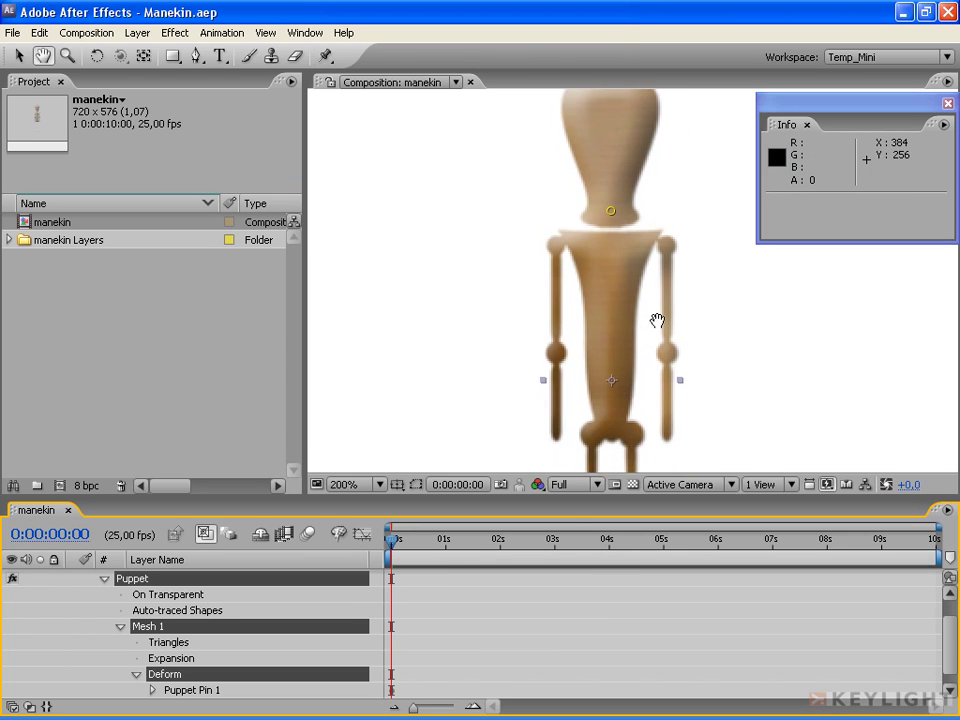
left_click(612, 259)
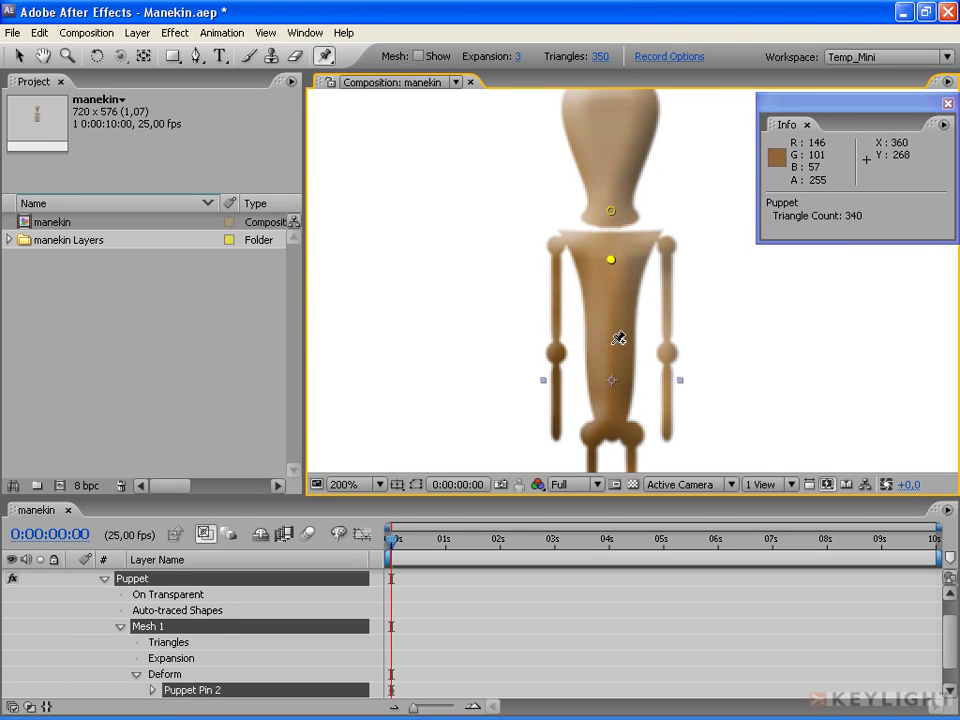
left_click(609, 343)
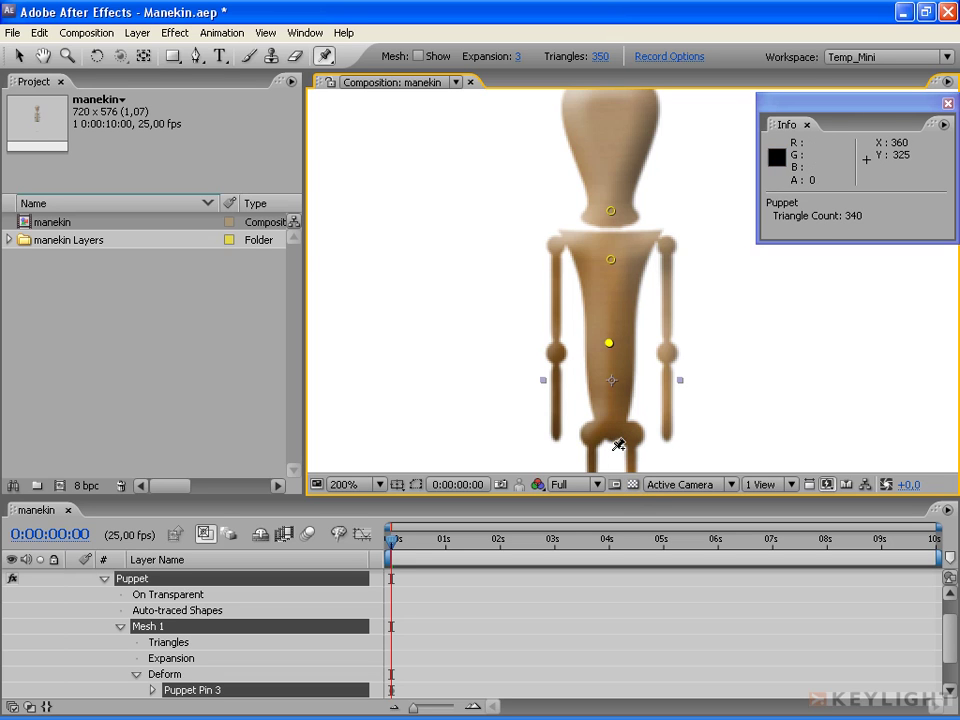
key("ctrl+z")
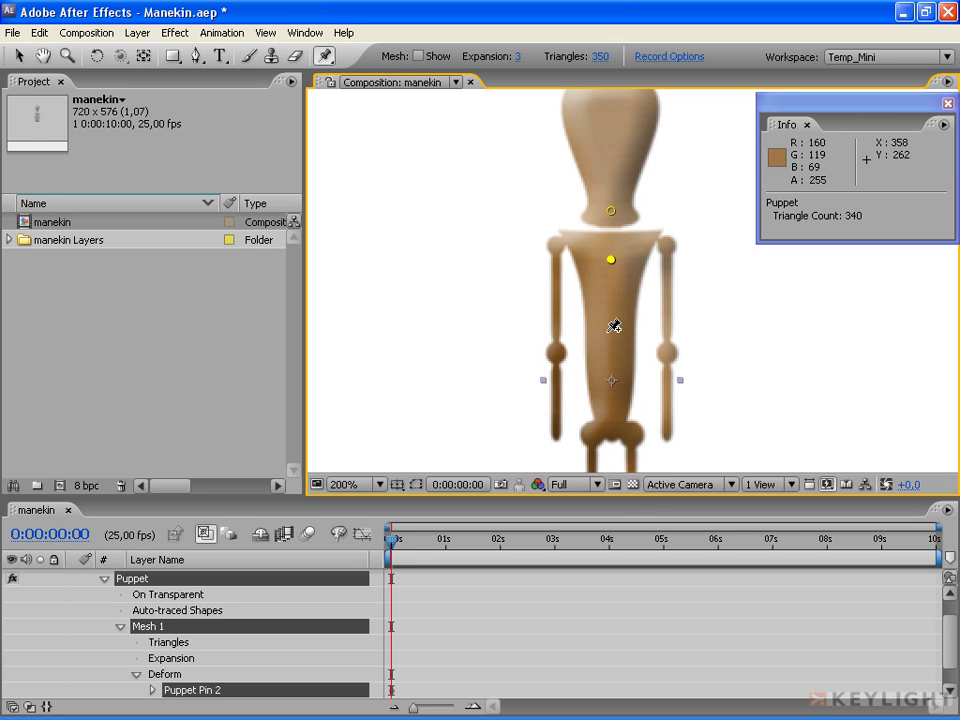
left_click(611, 327)
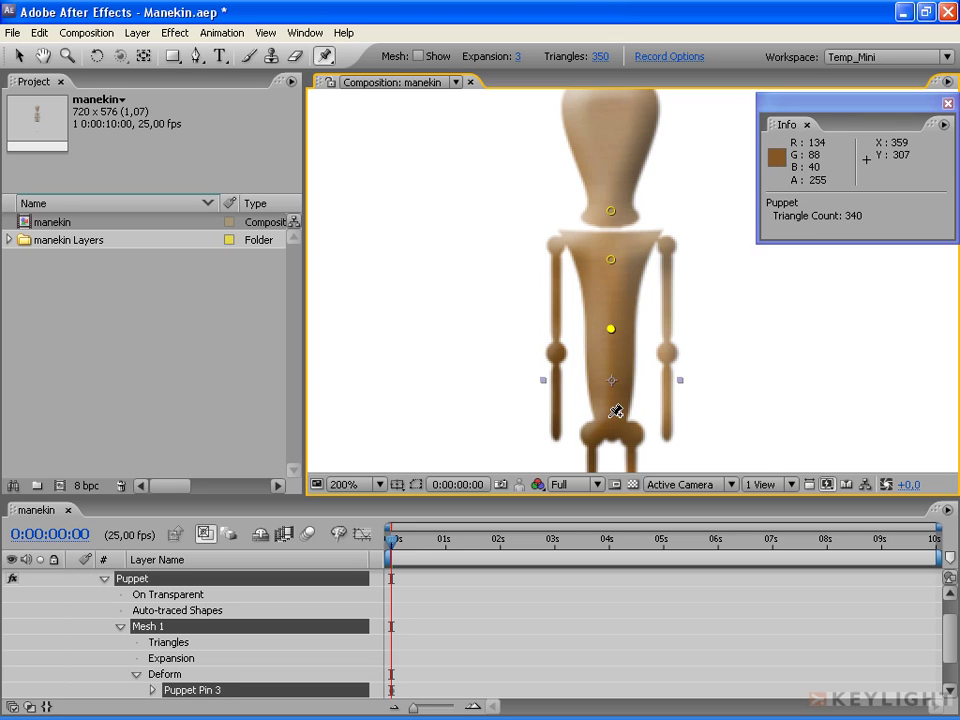
left_click(610, 417)
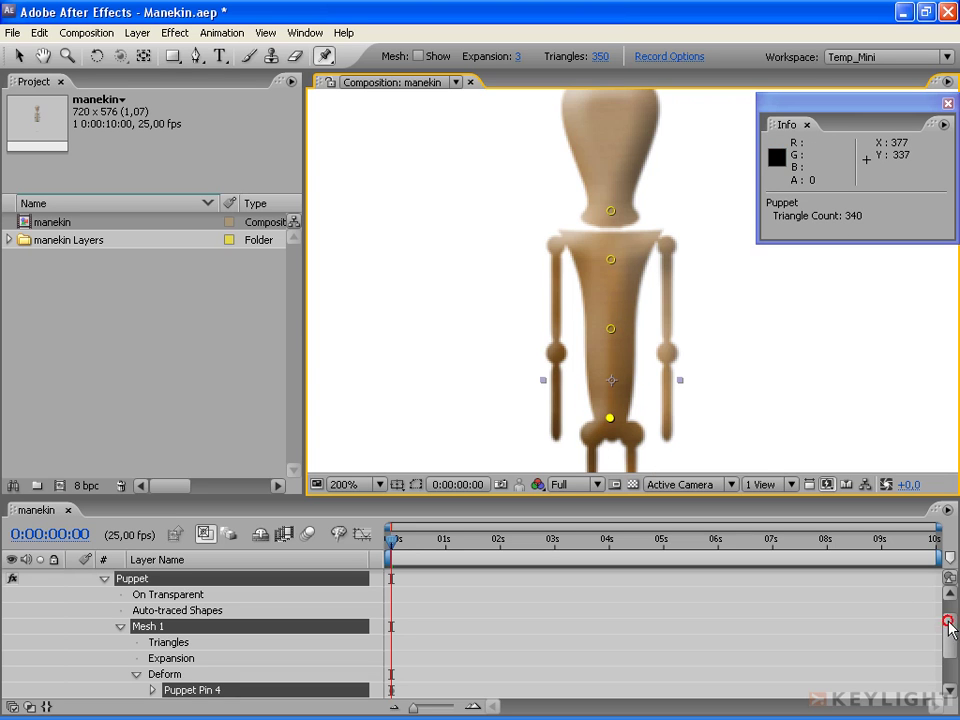
left_click_drag(947, 617, 952, 657)
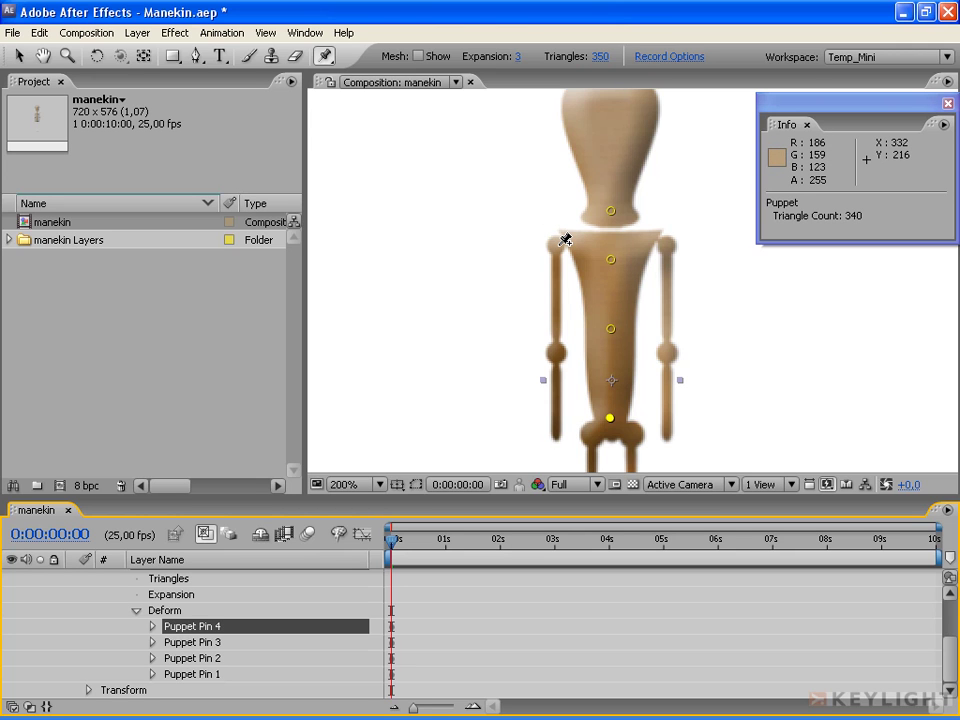
Pin both shoulders and both elbows of the mannequin.
left_click(557, 244)
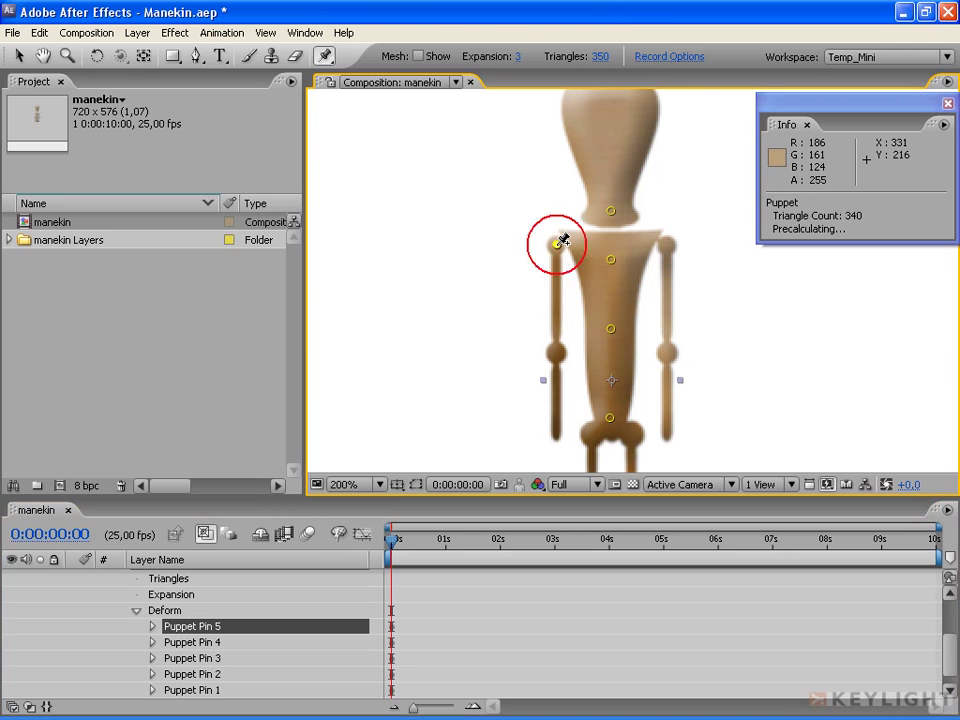
left_click(666, 243)
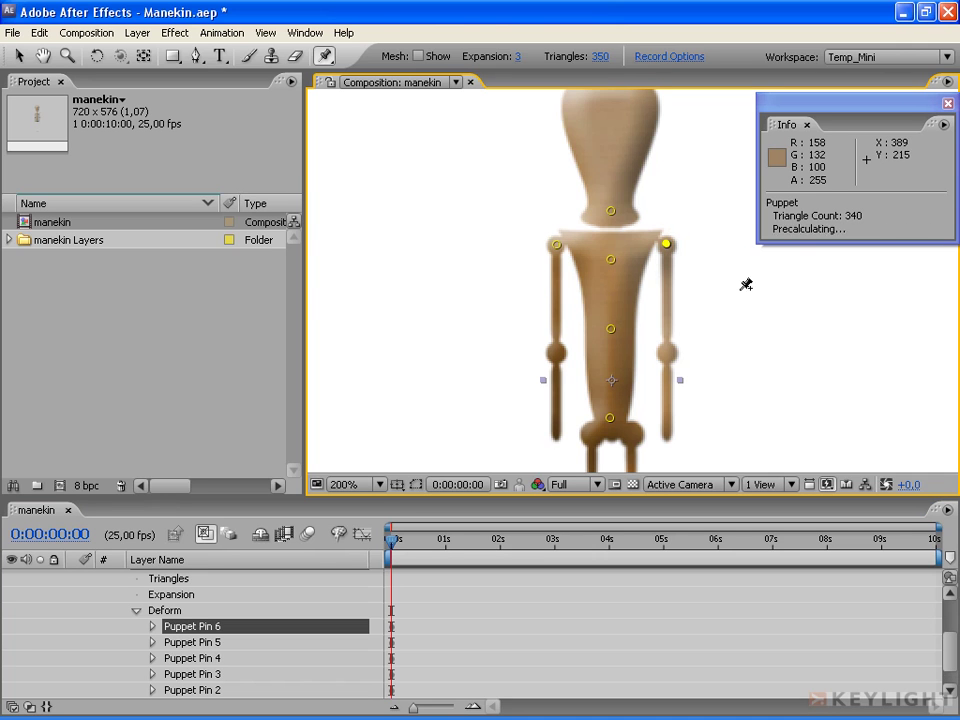
left_click(556, 350)
left_click(667, 350)
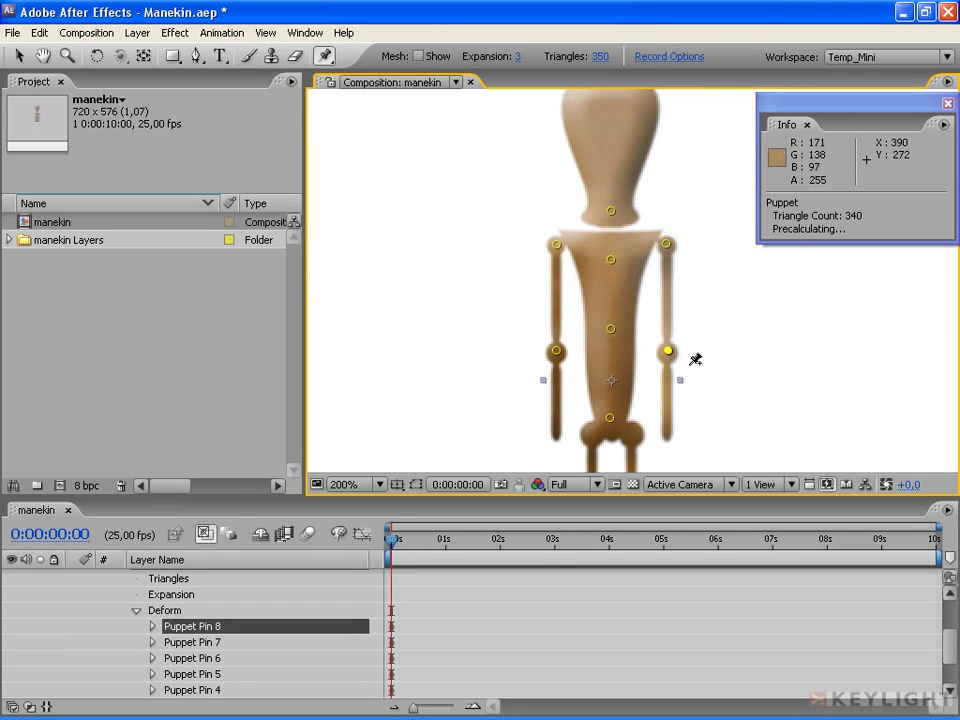
key("comma")
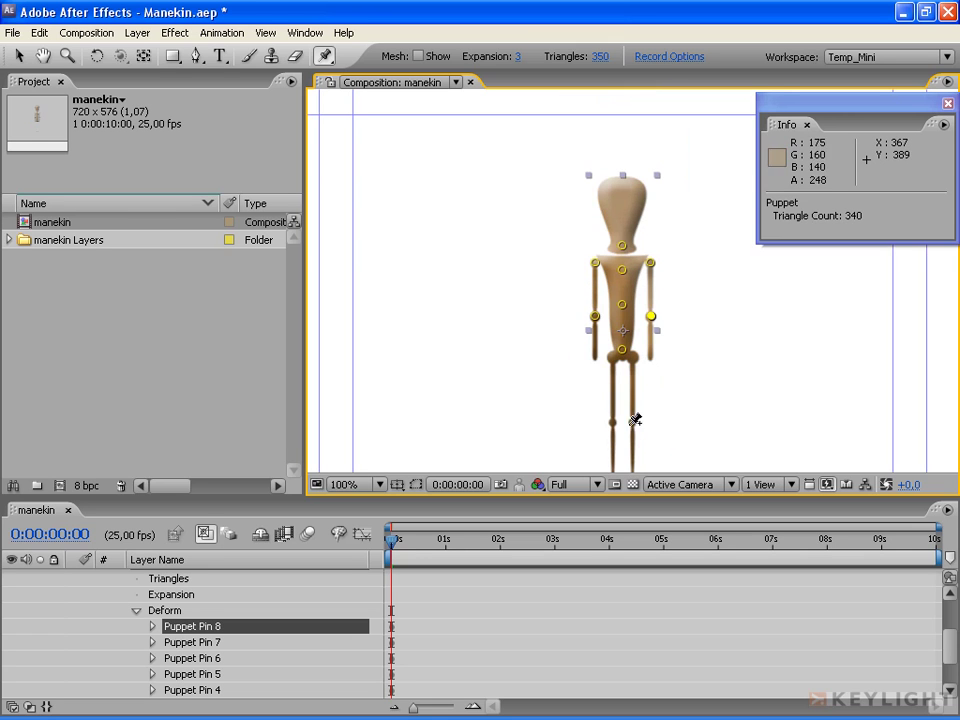
key("h")
left_click_drag(619, 420, 606, 325)
key("ctrl+p")
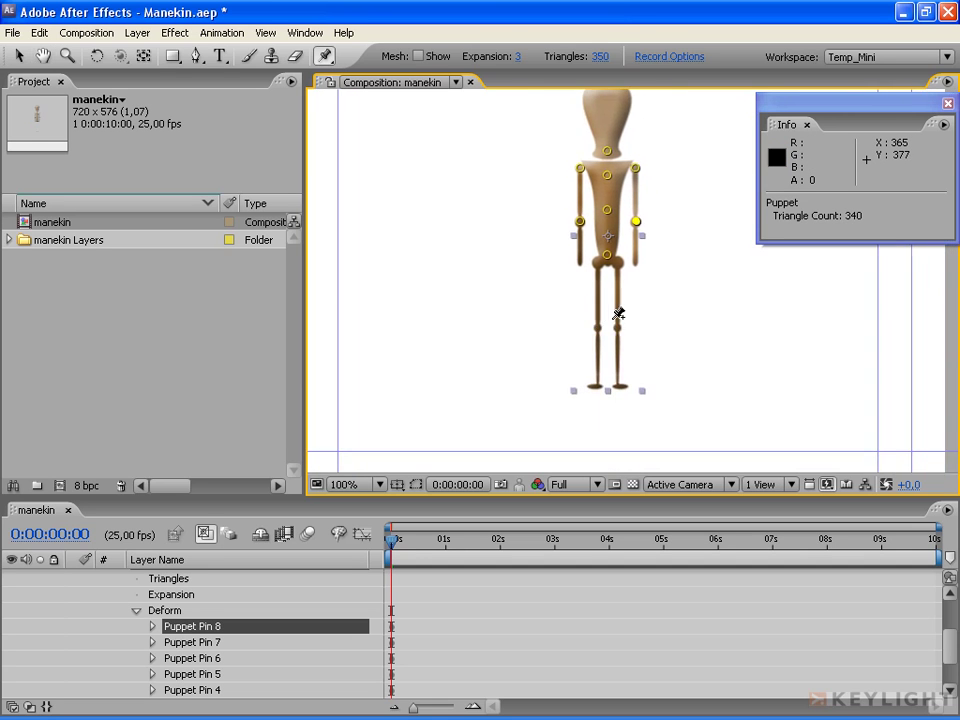
key("period")
Pin both hands and both hips, redoing the misplaced right hip pin.
left_click(527, 243)
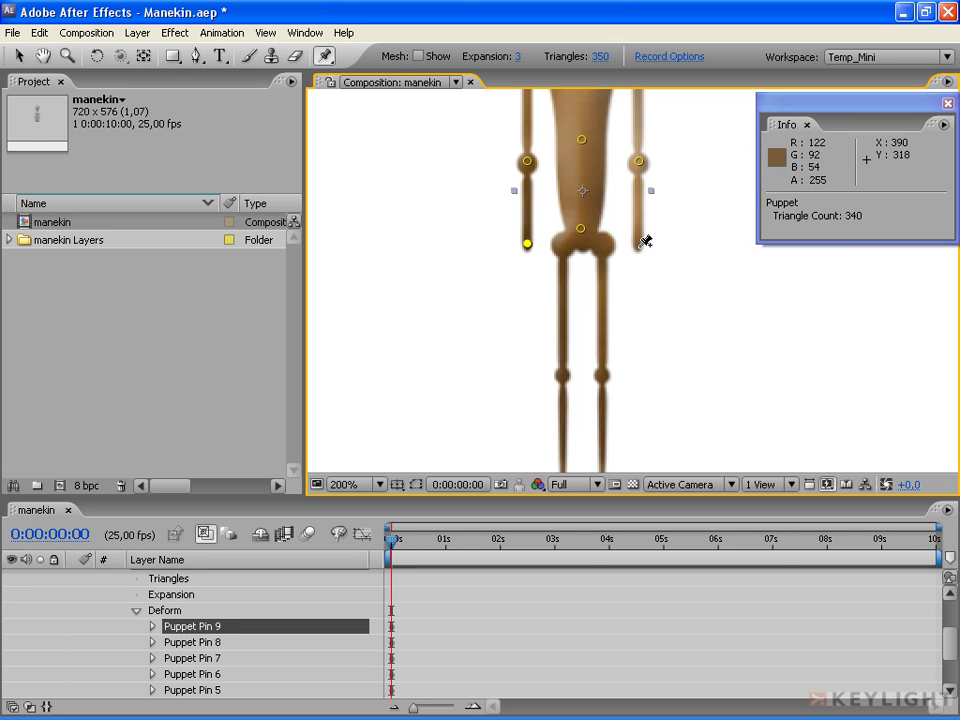
left_click(639, 243)
left_click(565, 243)
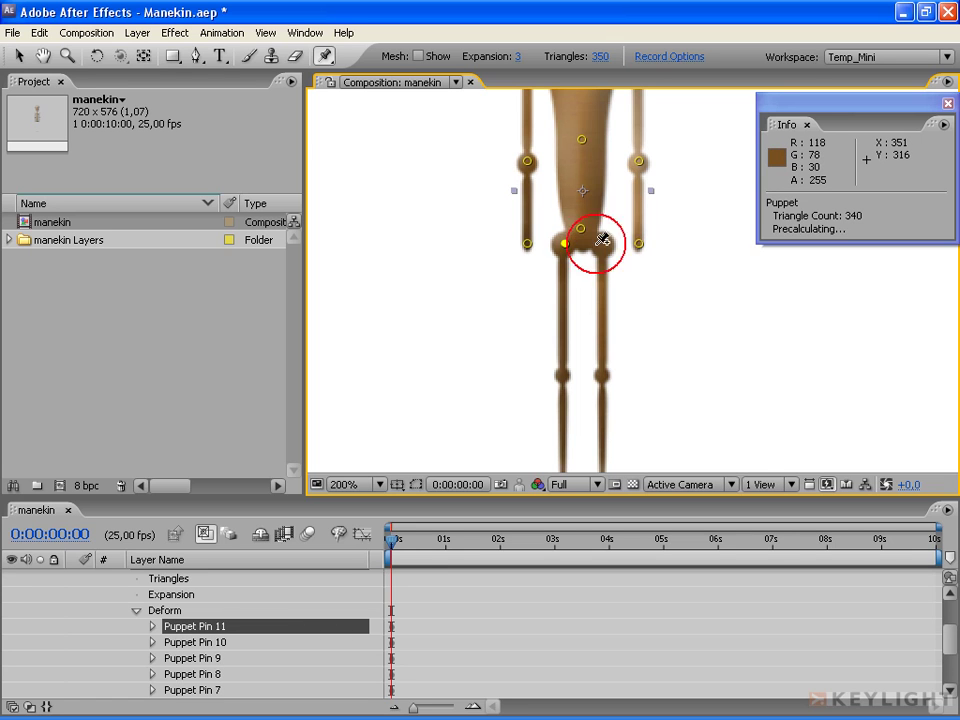
left_click(604, 241)
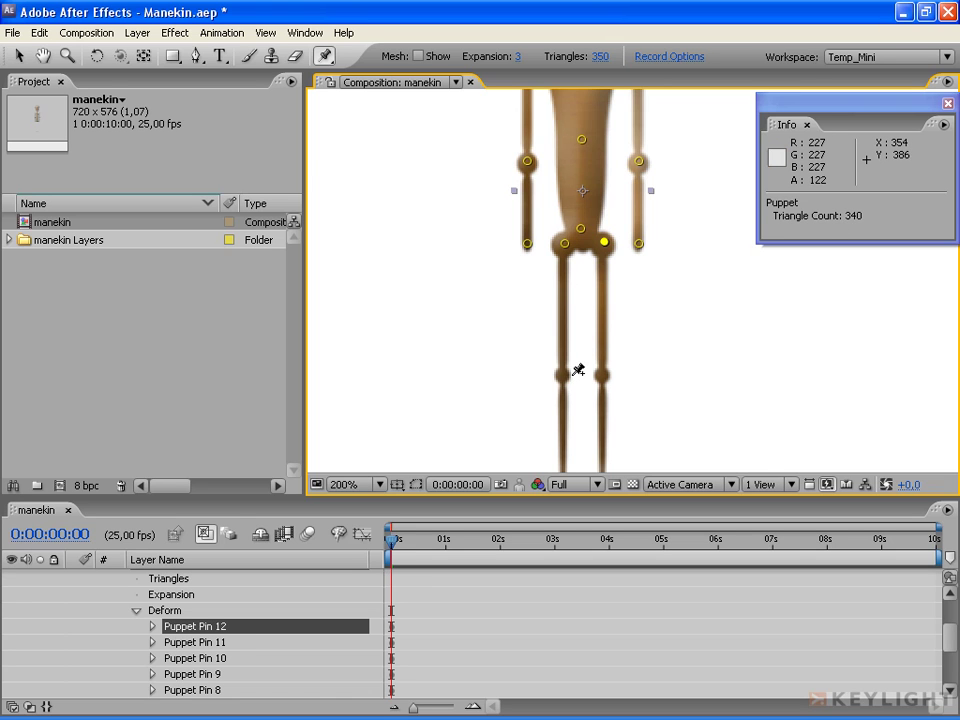
key("Delete")
left_click(607, 239)
key("Delete")
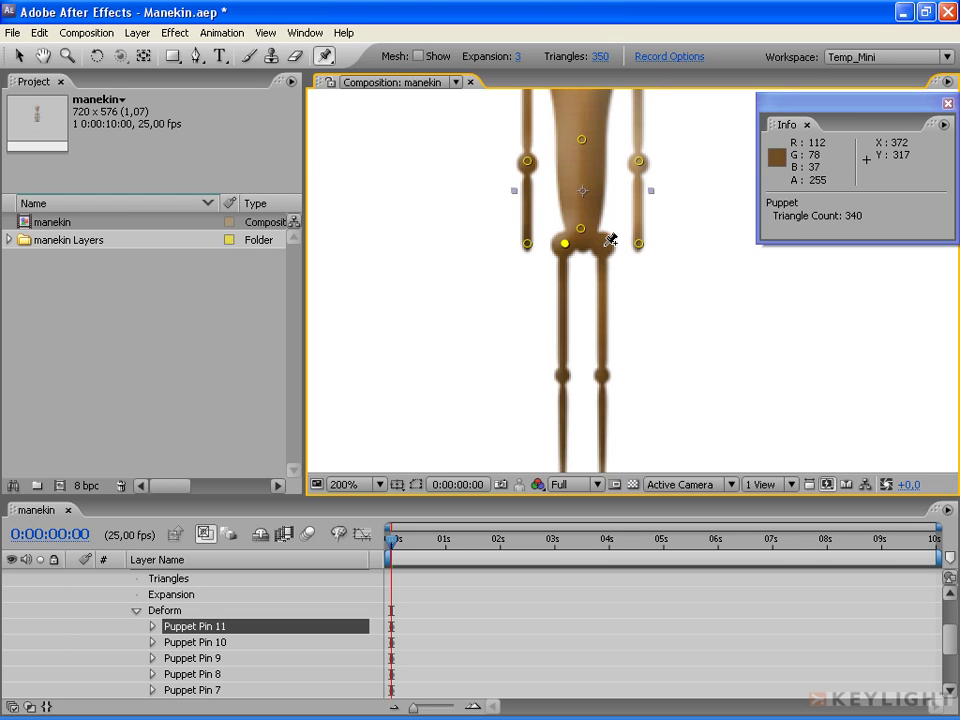
left_click(607, 240)
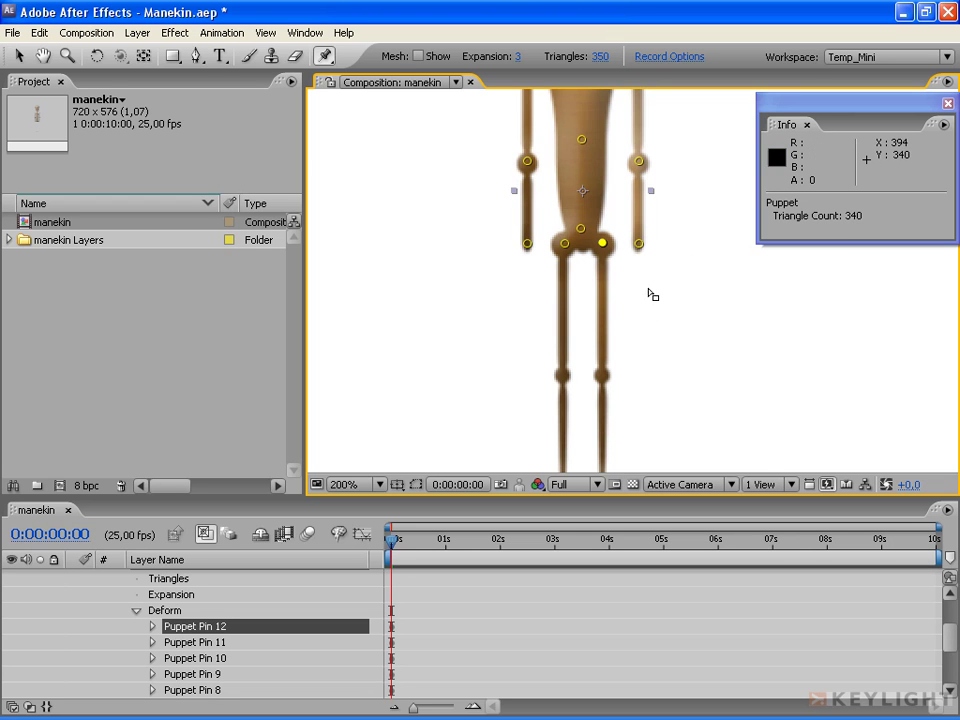
Pin both knees and both feet of the mannequin.
left_click(562, 374)
left_click(603, 374)
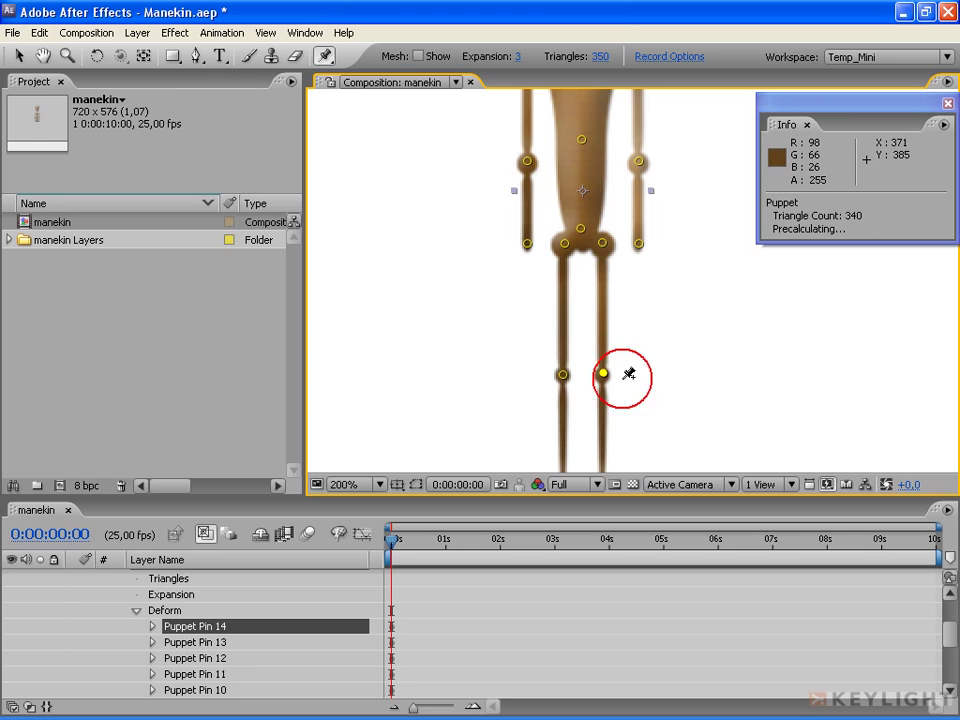
left_click_drag(605, 399, 605, 241)
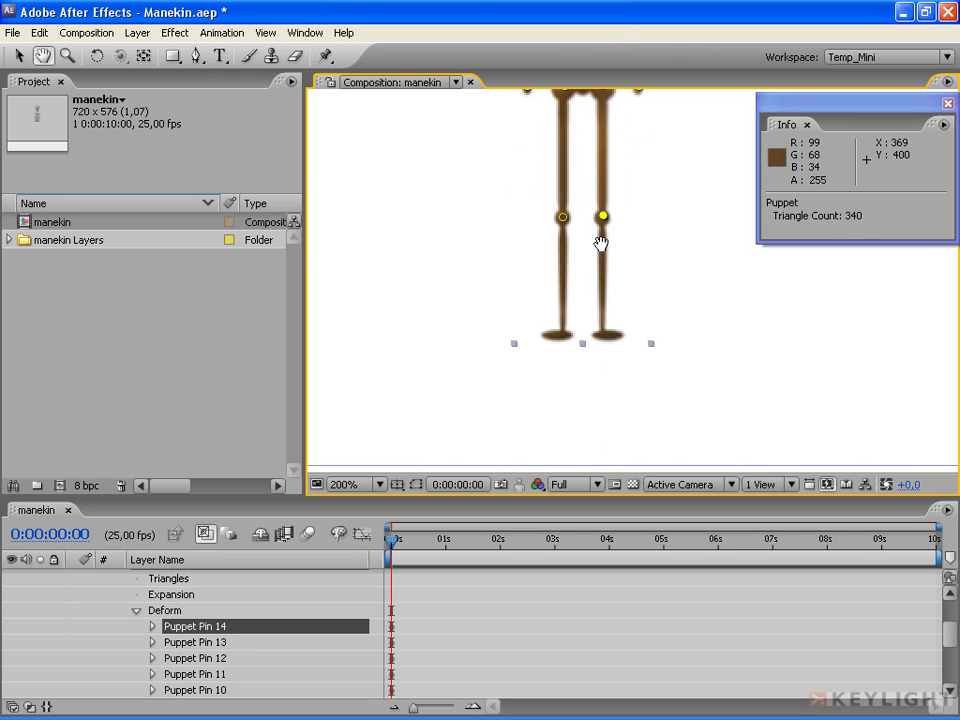
left_click(561, 333)
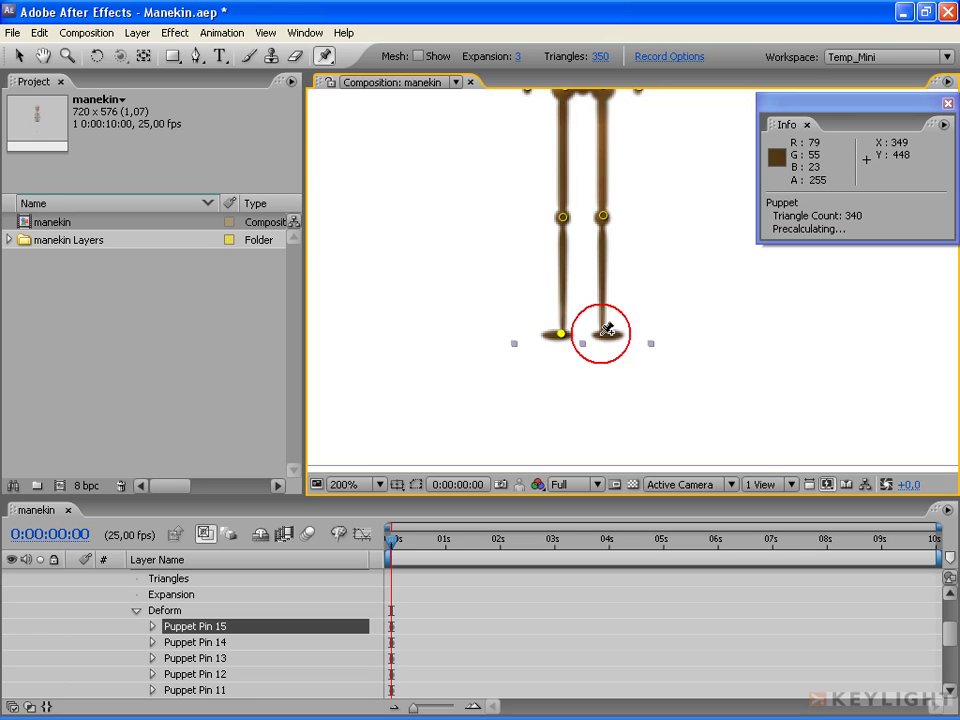
left_click(605, 332)
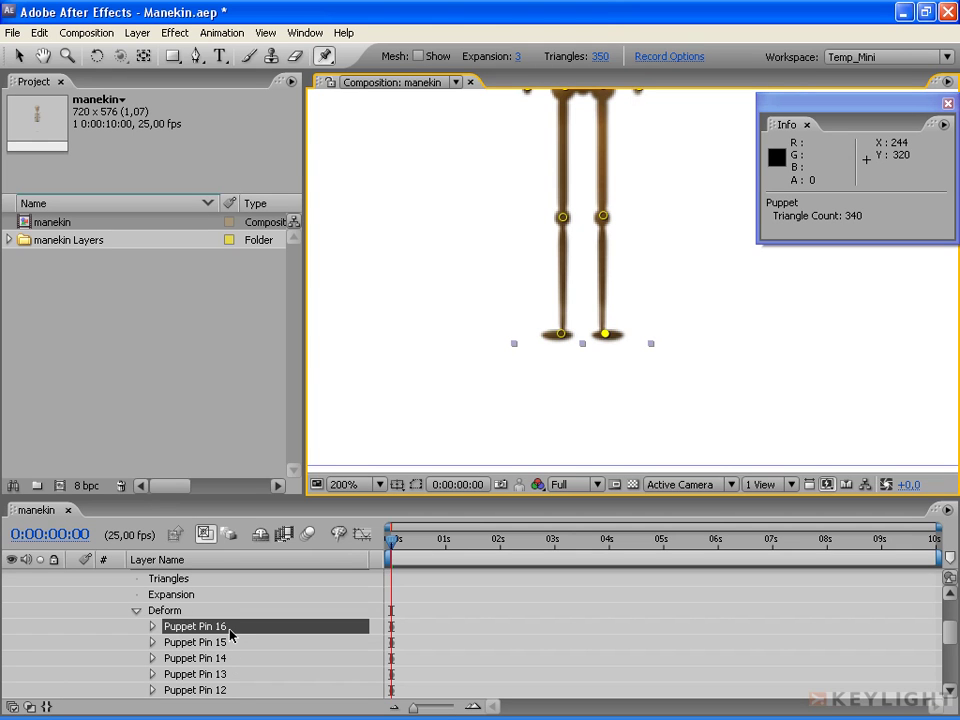
Scroll the timeline to review the pin list down to Puppet Pin 16.
scroll(230, 632, "down", 1)
key("h")
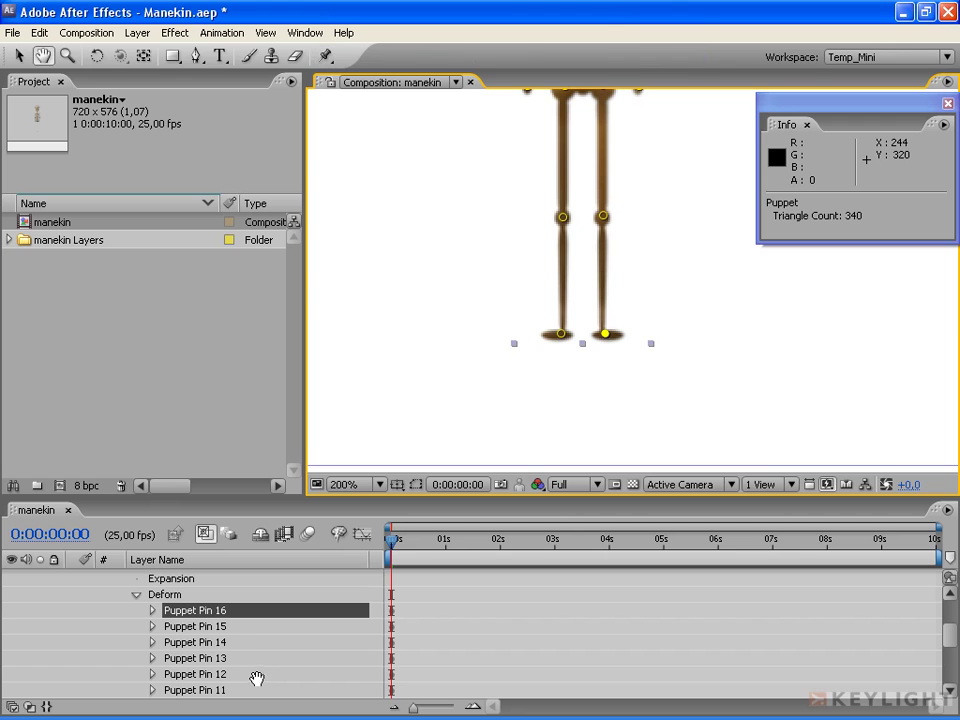
scroll(255, 619, "down", 3)
scroll(261, 660, "down", 2)
scroll(257, 591, "down", 4)
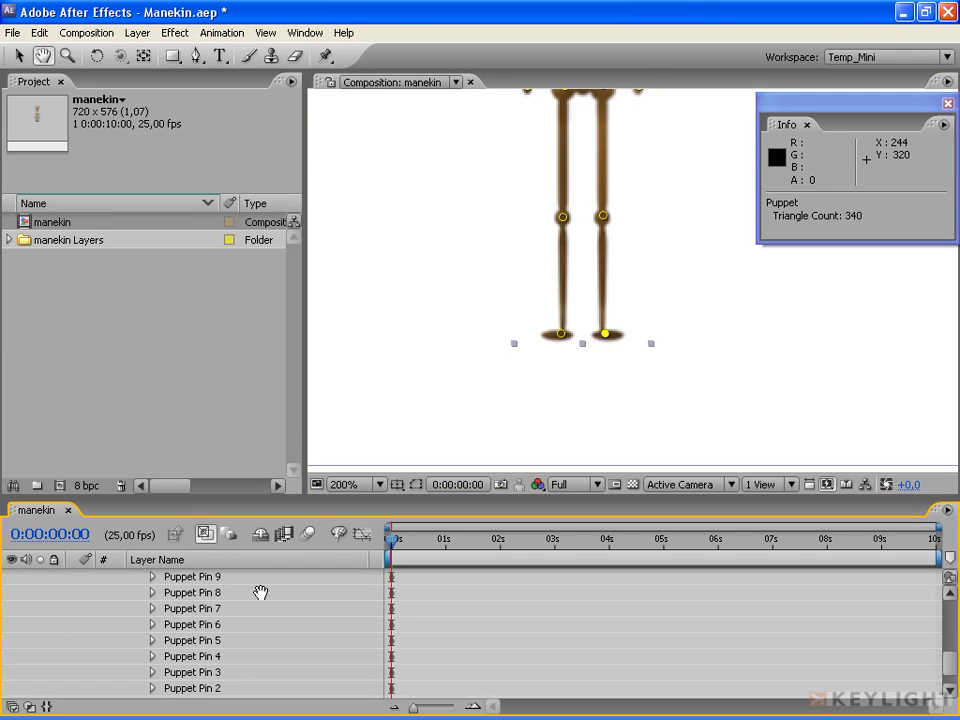
scroll(259, 621, "down", 2)
scroll(255, 615, "up", 3)
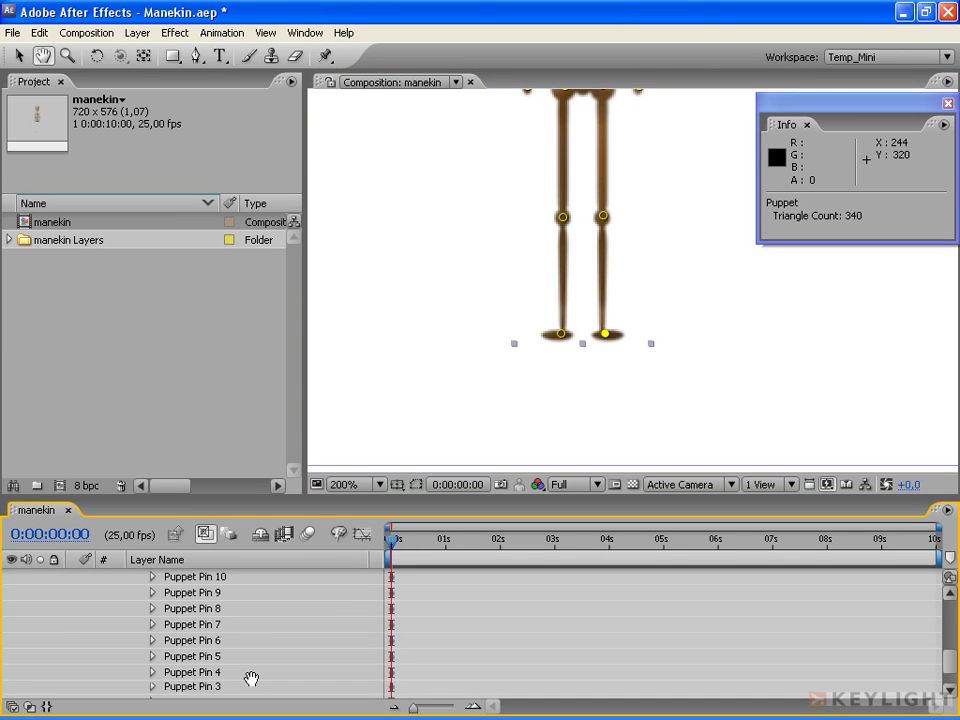
key("ctrl+p")
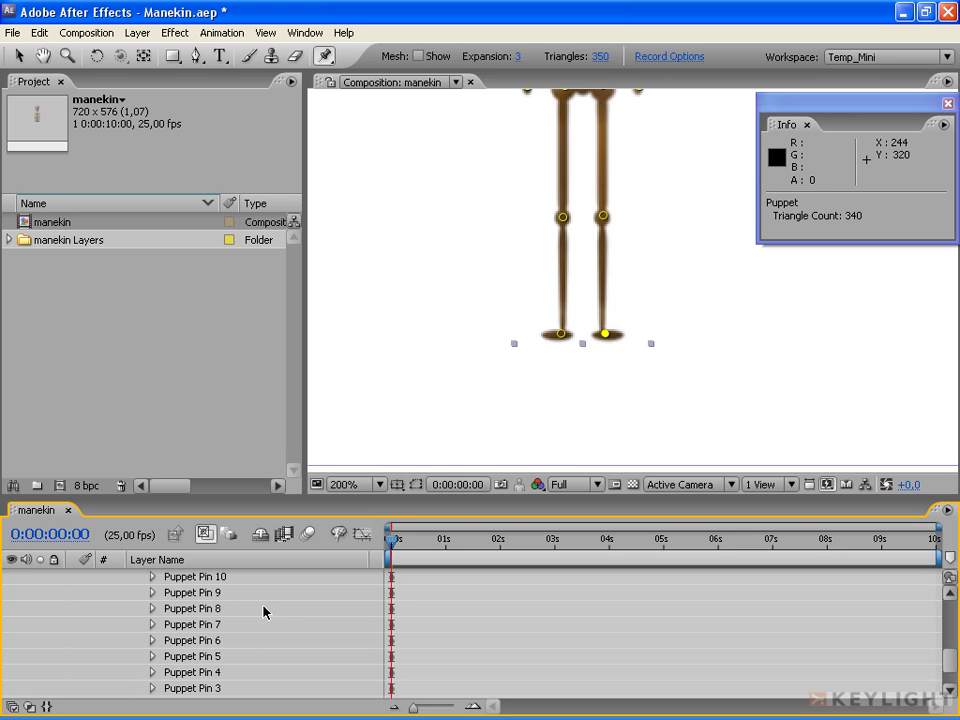
left_click_drag(265, 612, 261, 656)
left_click_drag(261, 577, 265, 672)
mouse_move(268, 604)
left_mouse_down()
mouse_move(268, 615)
mouse_move(268, 582)
left_mouse_up()
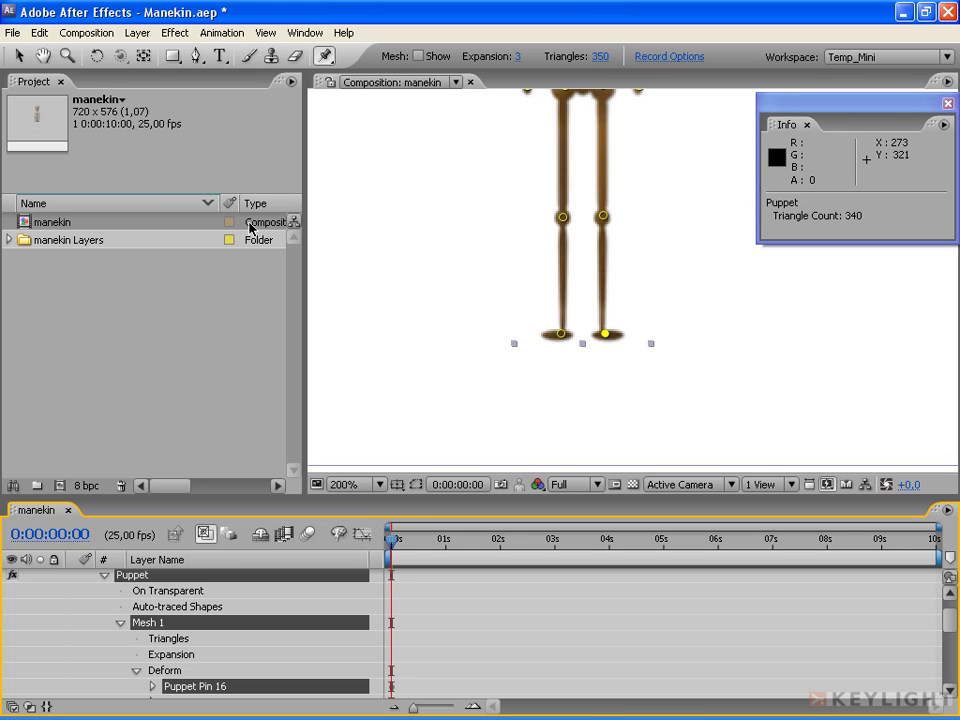
Close the Project and Info panels and dock the Composition viewer on the right.
left_click(60, 82)
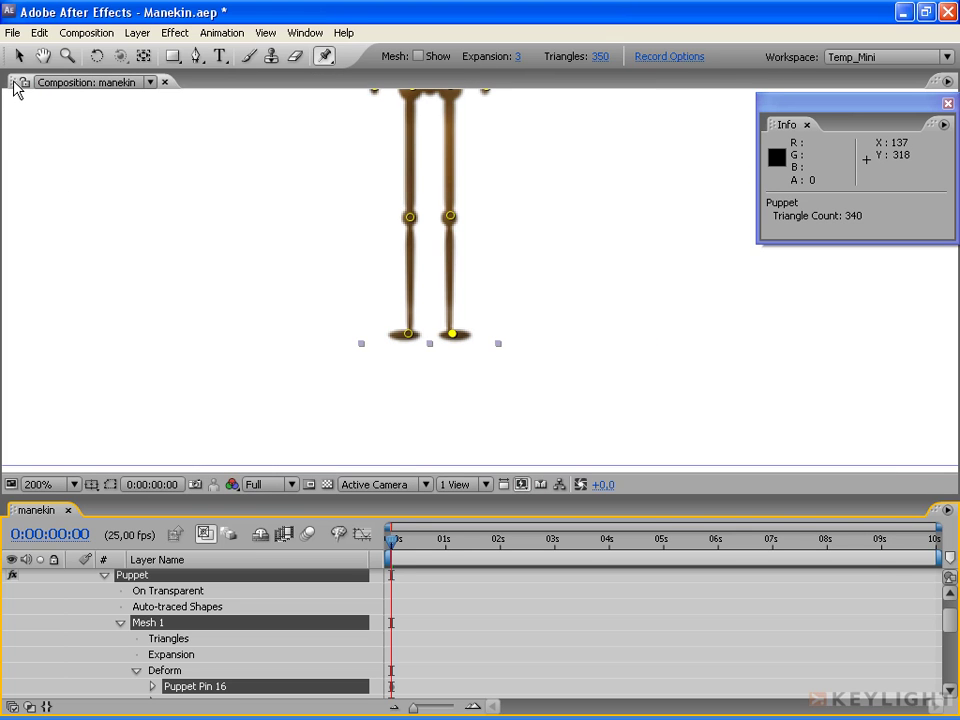
mouse_move(16, 89)
left_mouse_down()
mouse_move(119, 207)
mouse_move(130, 252)
left_mouse_up()
left_click_drag(283, 234, 230, 204)
left_click_drag(49, 316, 517, 313)
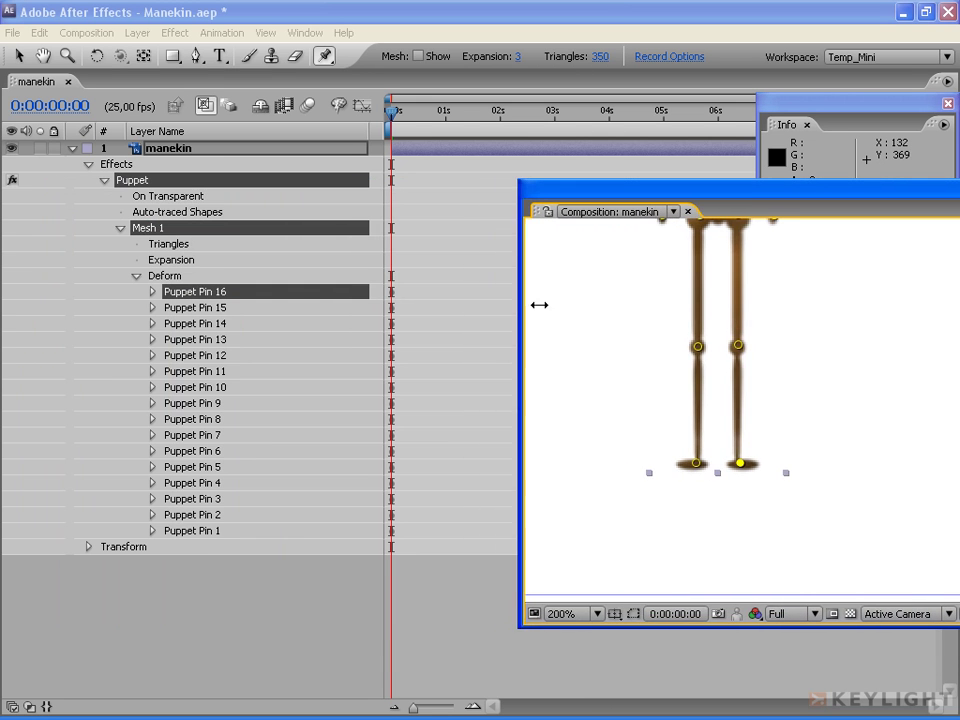
left_click_drag(621, 193, 288, 213)
left_click_drag(203, 233, 955, 310)
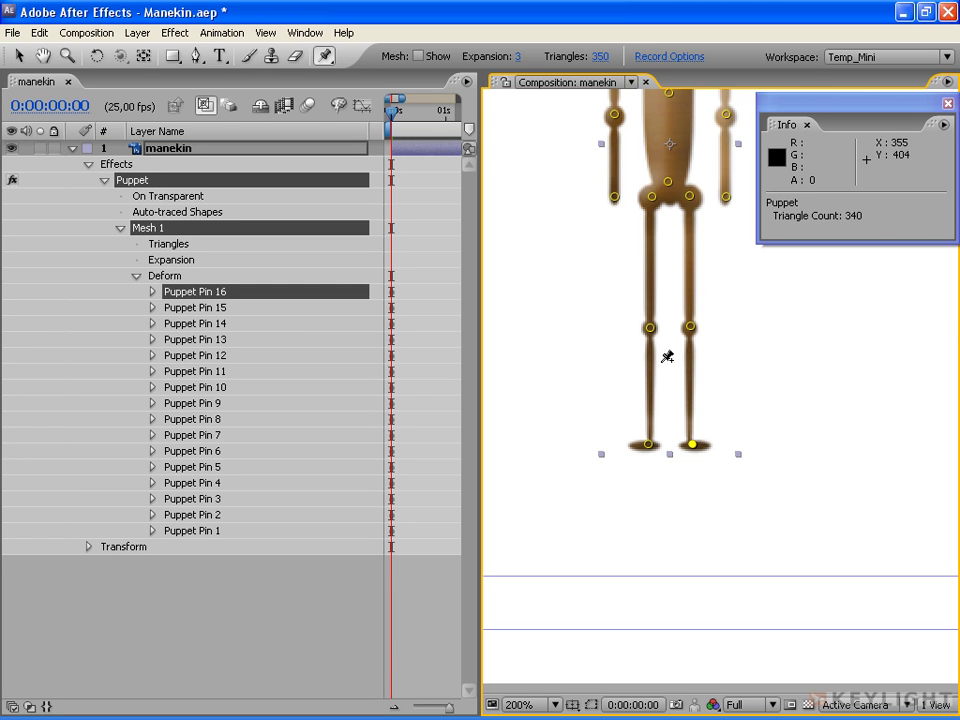
left_click(947, 103)
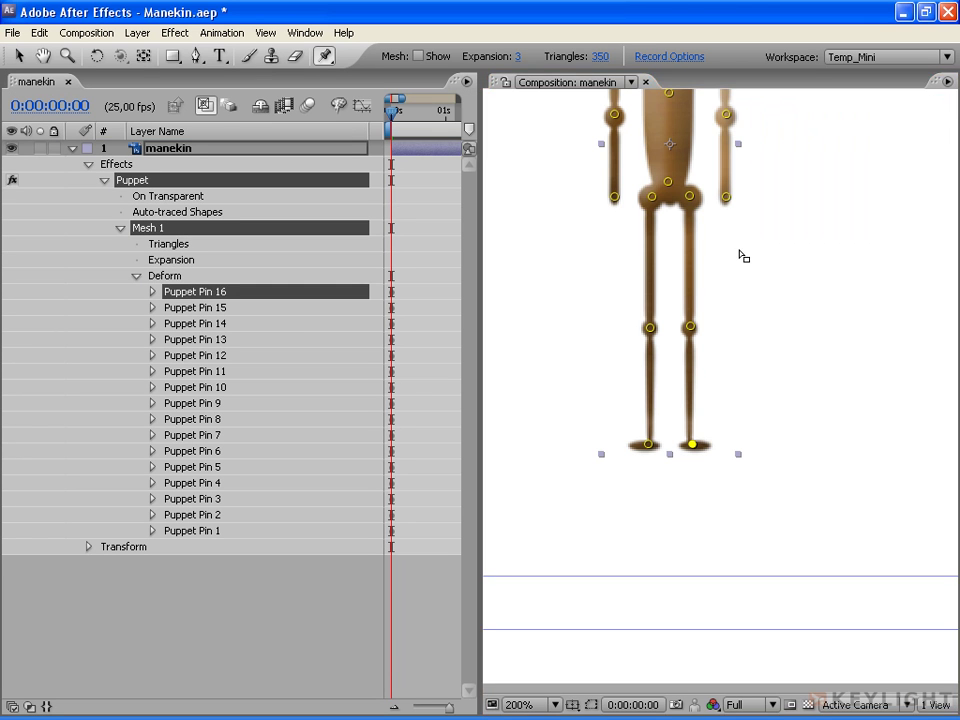
Frame the whole mannequin and resize panels so the timeline keyframe area shows.
left_click_drag(677, 150, 765, 354)
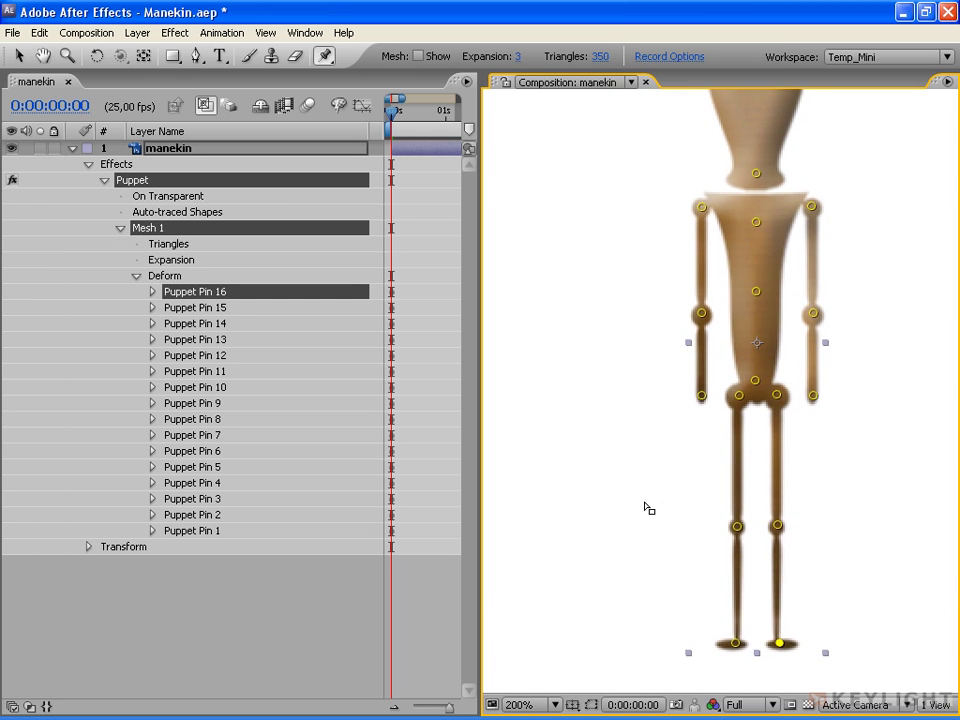
scroll(591, 549, "down", 2)
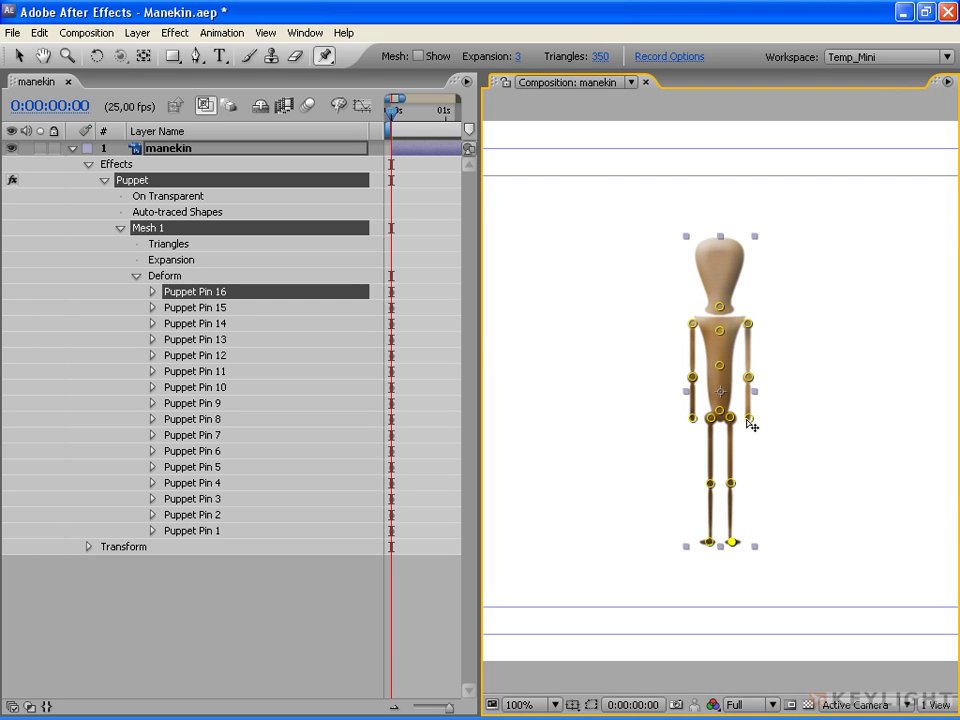
mouse_move(482, 347)
left_mouse_down()
mouse_move(434, 346)
mouse_move(602, 336)
left_mouse_up()
left_click_drag(370, 129, 311, 128)
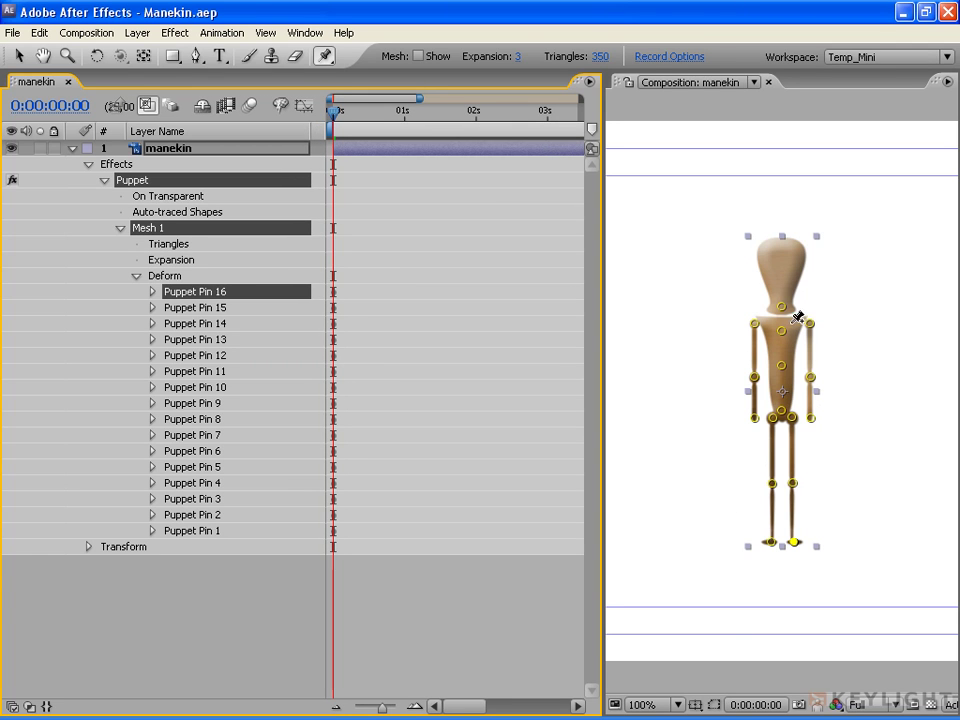
Select shoulder pins Puppet Pin 5 and 6 and reveal their Position keyframes.
scroll(795, 327, "up", 1)
scroll(796, 300, "up", 1)
scroll(796, 300, "down", 1)
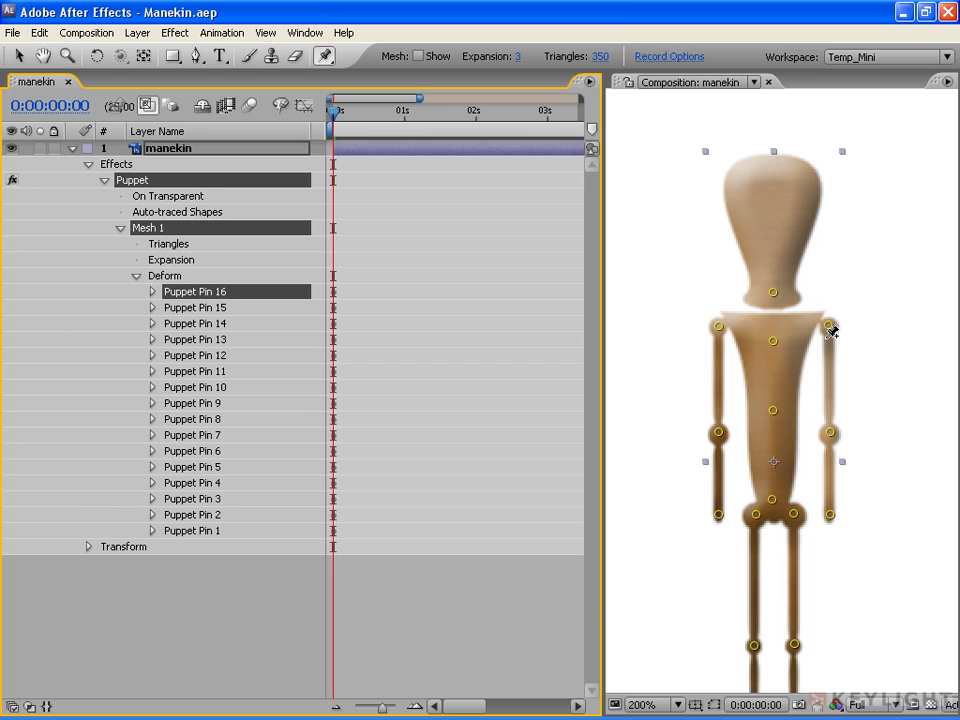
key("v")
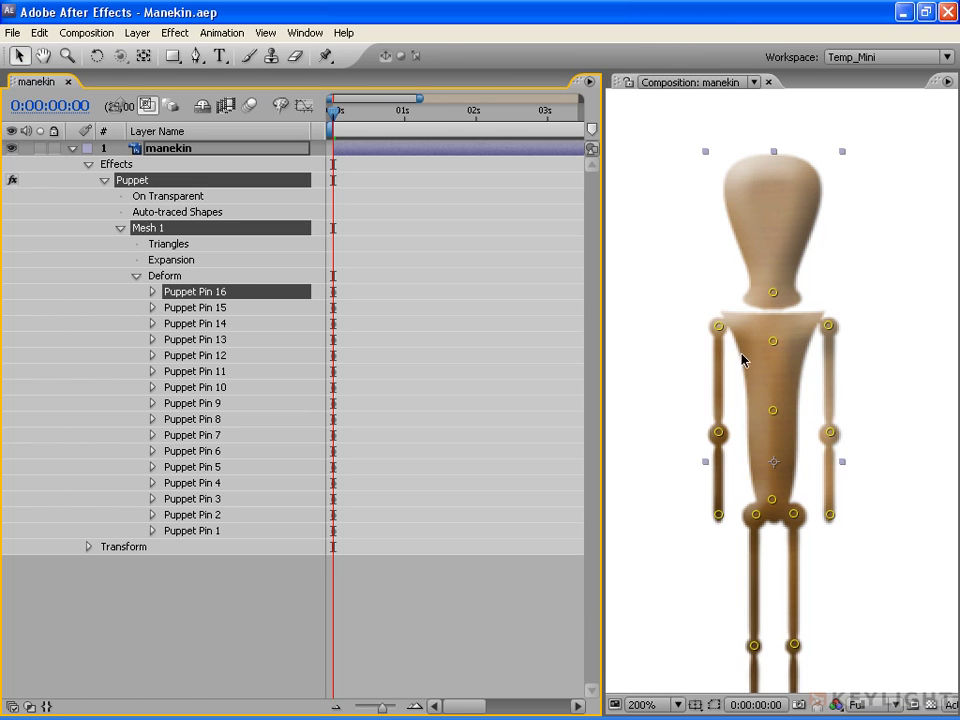
left_click(720, 327)
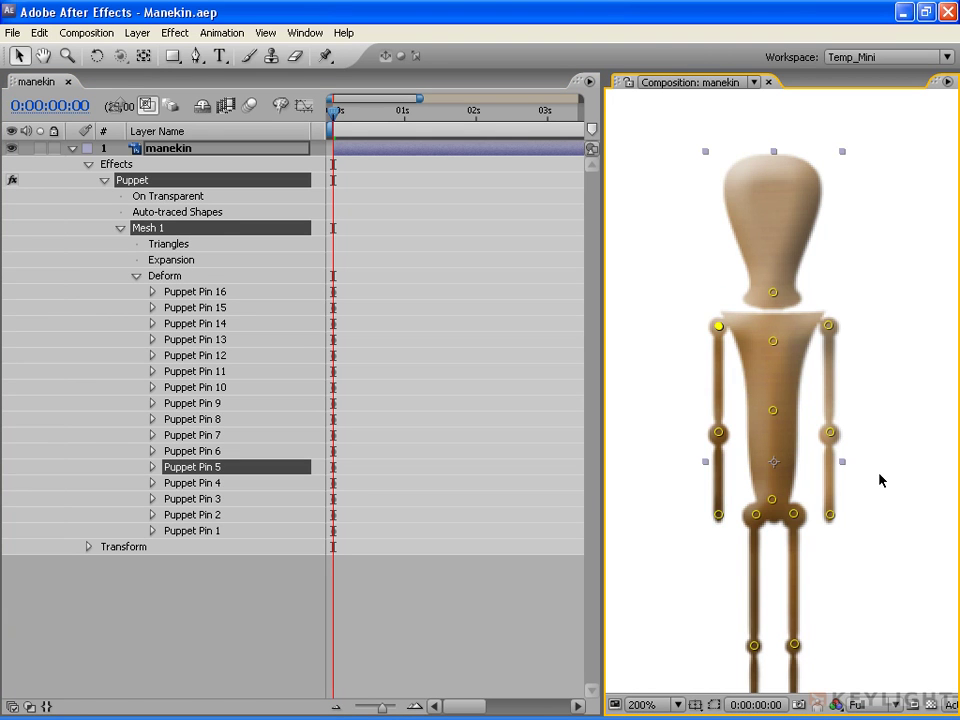
left_click(830, 326, "shift")
left_click(153, 451)
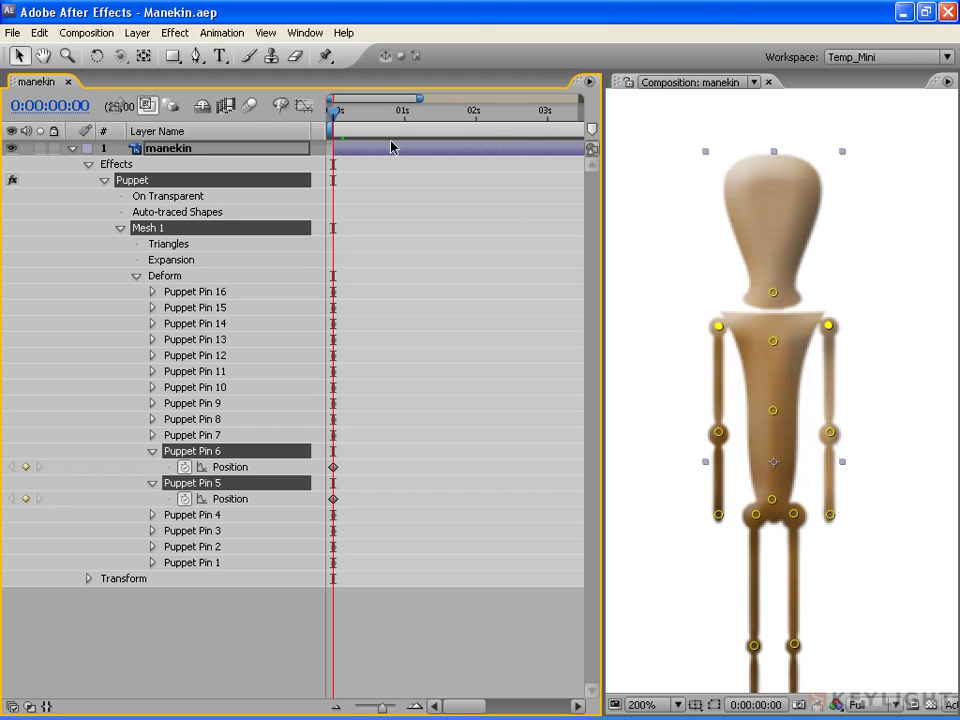
At frame 3, nudge both arms' shoulder, elbow and wrist pins slightly to key a shifted pose.
left_click_drag(335, 118, 341, 118)
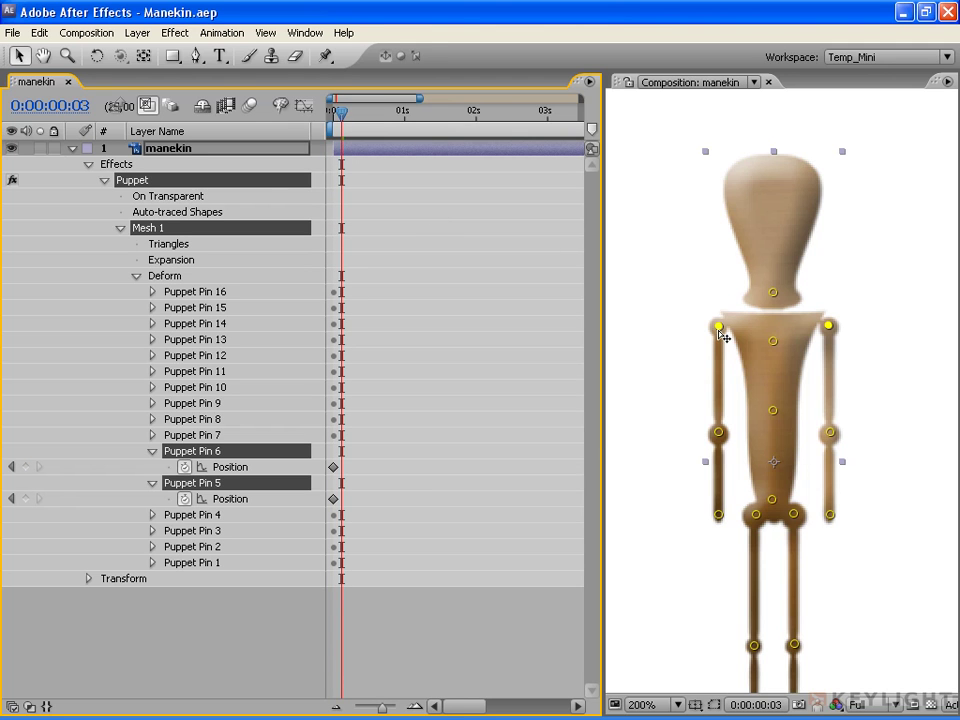
mouse_move(721, 331)
left_mouse_down()
mouse_move(716, 325)
mouse_move(723, 330)
left_mouse_up()
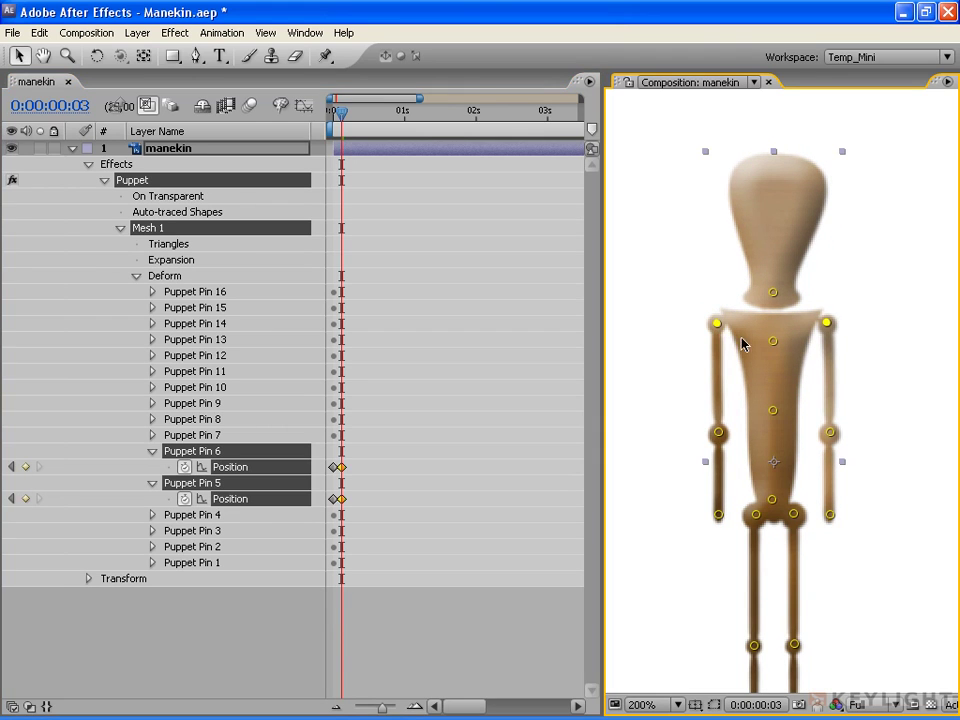
key("ctrl+z")
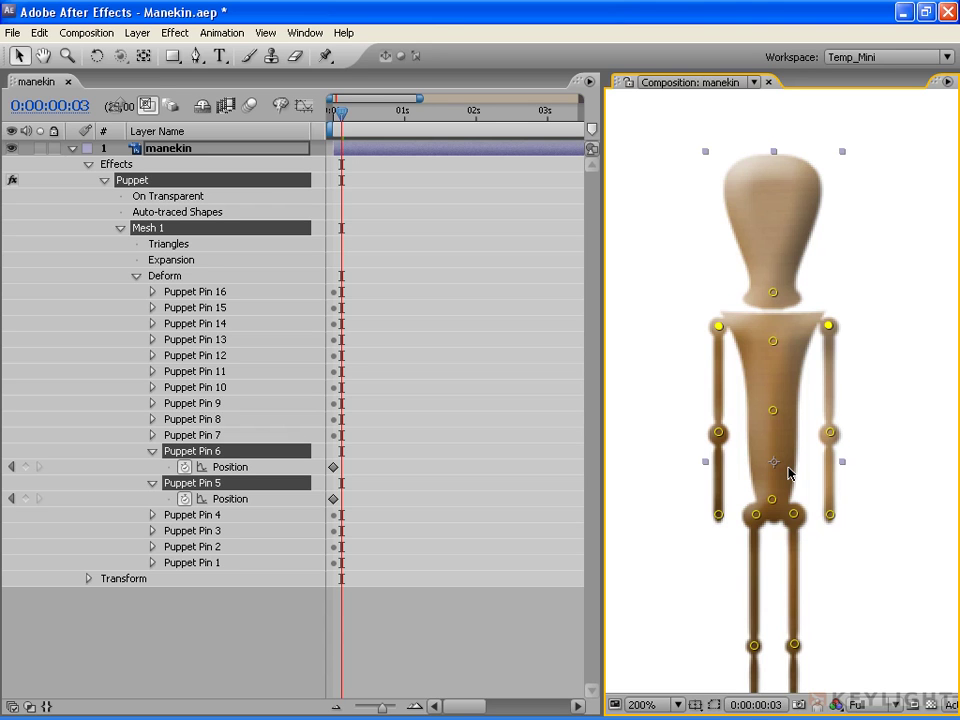
left_click(719, 435, "shift")
left_click(831, 434, "shift")
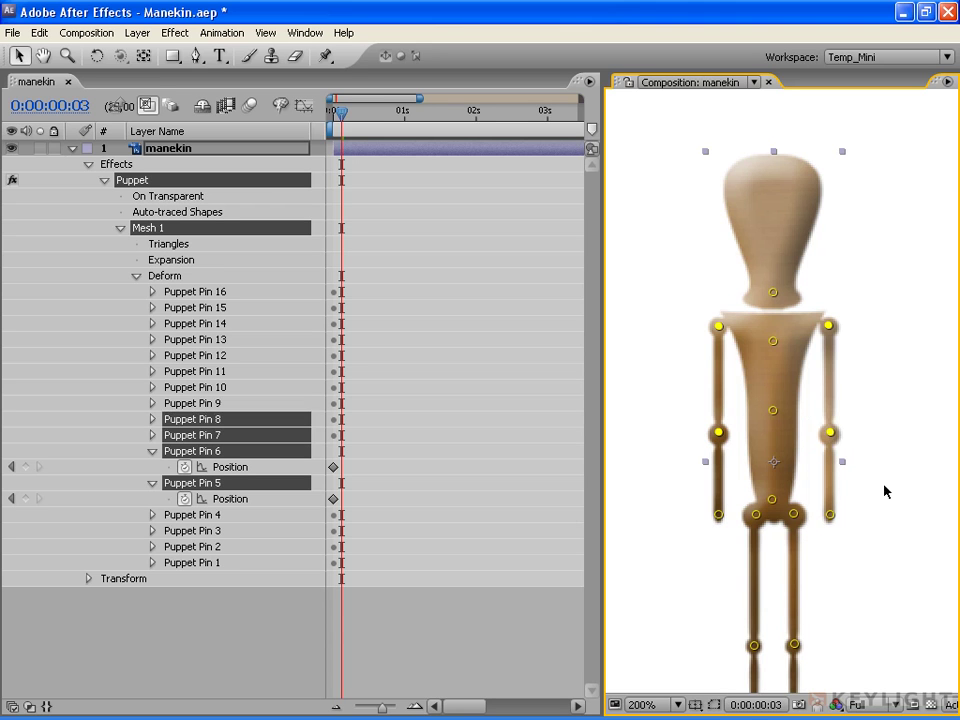
left_click(718, 514, "shift")
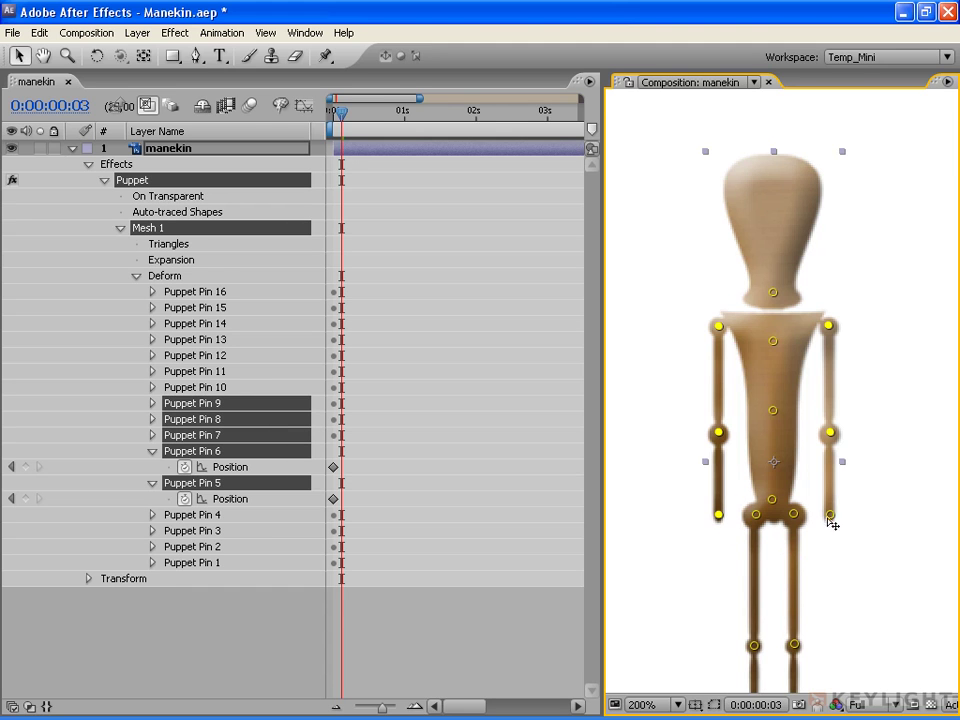
left_click(830, 515, "shift")
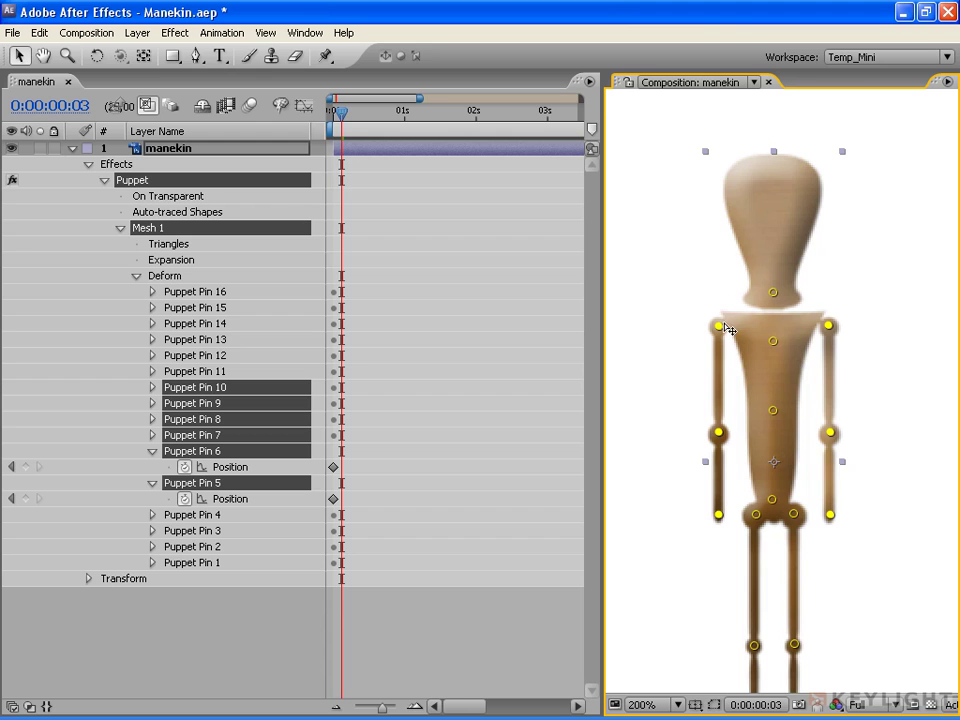
left_click_drag(724, 334, 727, 329)
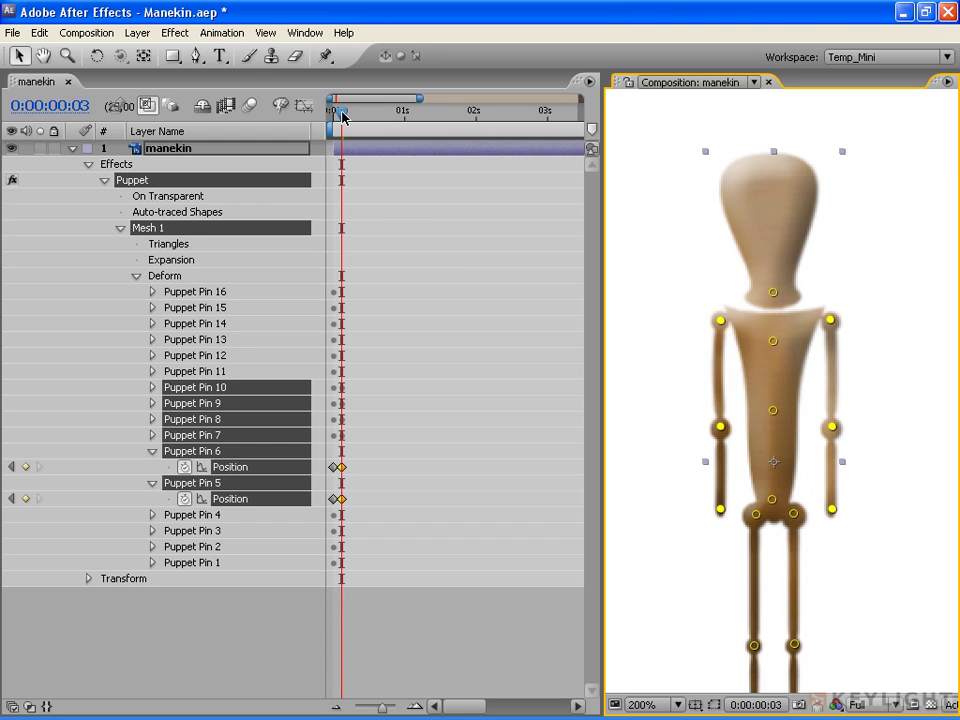
left_click_drag(342, 117, 350, 117)
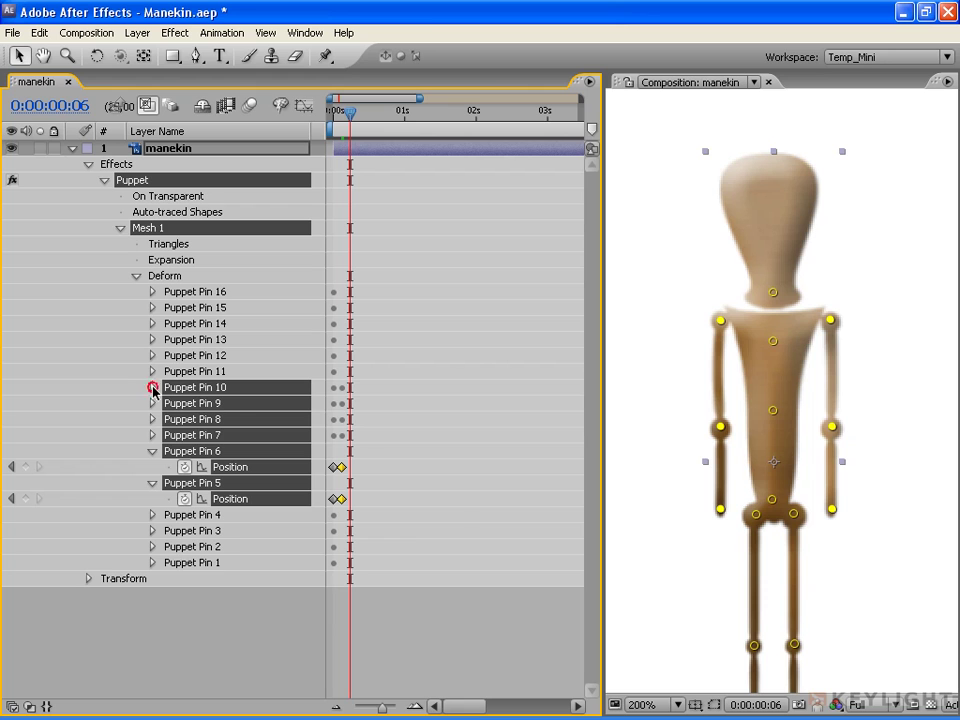
Reveal the elbow and wrist pins' Position keyframes and key a nudged arm pose at frame 6.
left_click(153, 390)
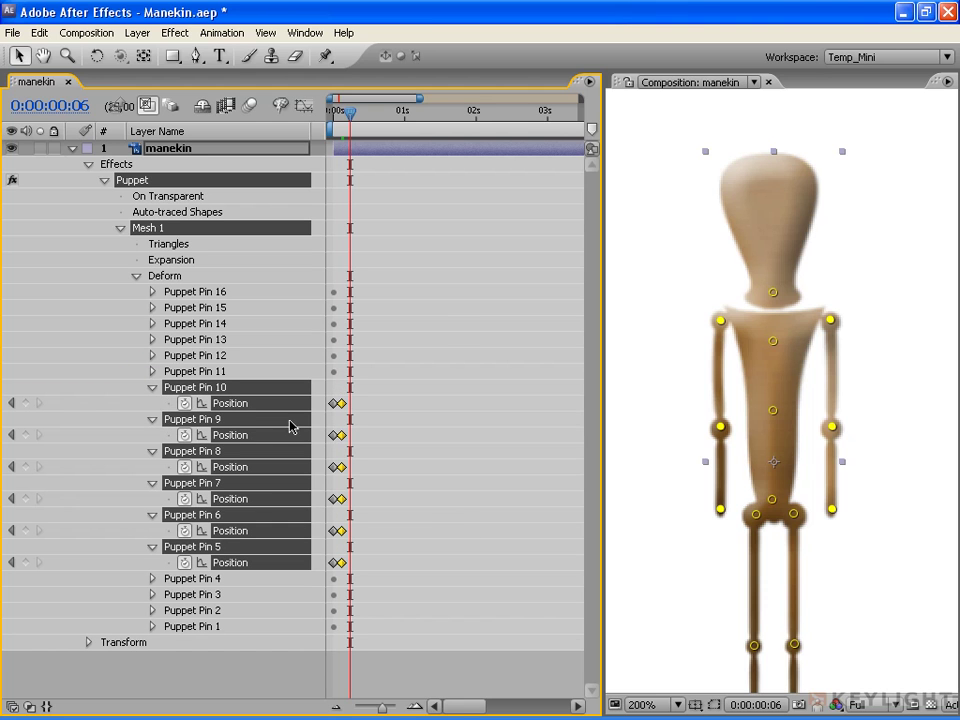
mouse_move(332, 386)
left_mouse_down()
mouse_move(333, 509)
mouse_move(431, 571)
left_mouse_up()
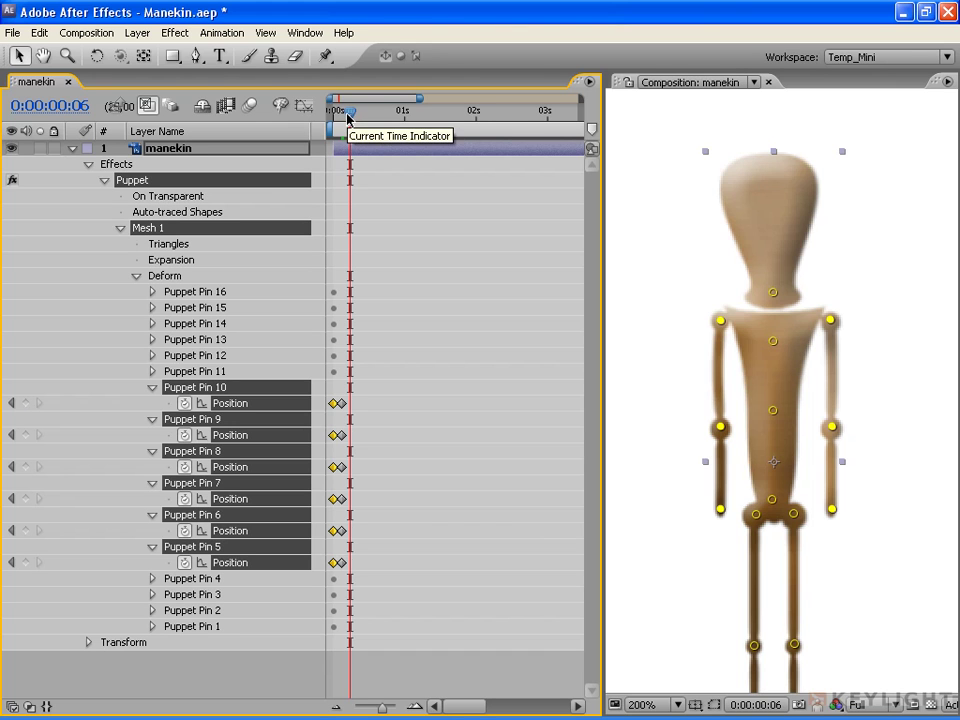
key("ctrl+v")
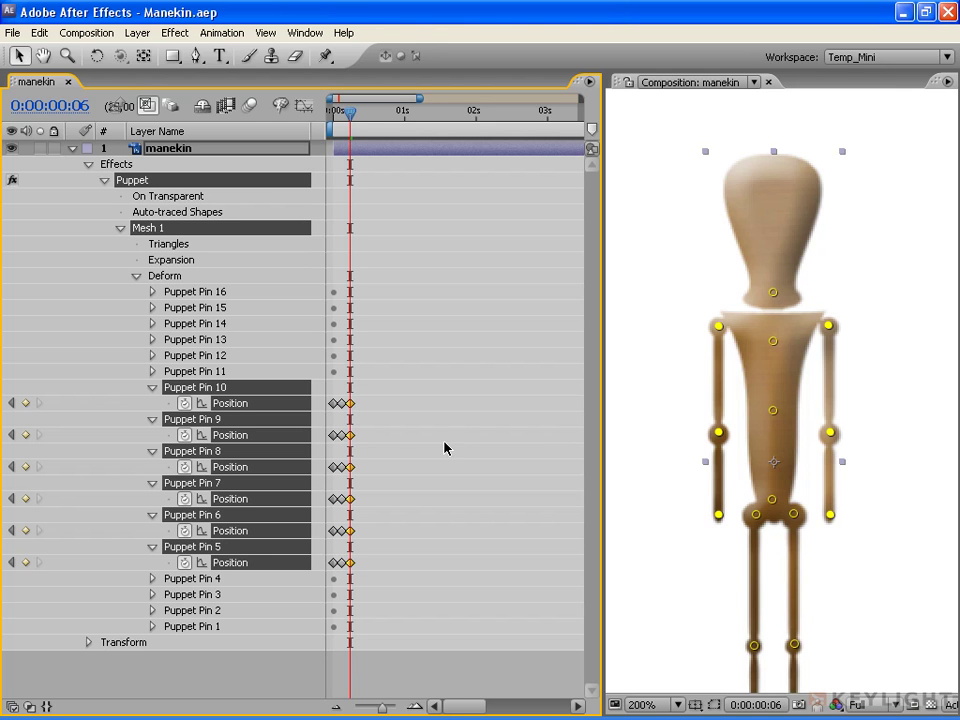
End the work area at frame 6, preview, retime the arm keyframes, and replay from the start.
key("n")
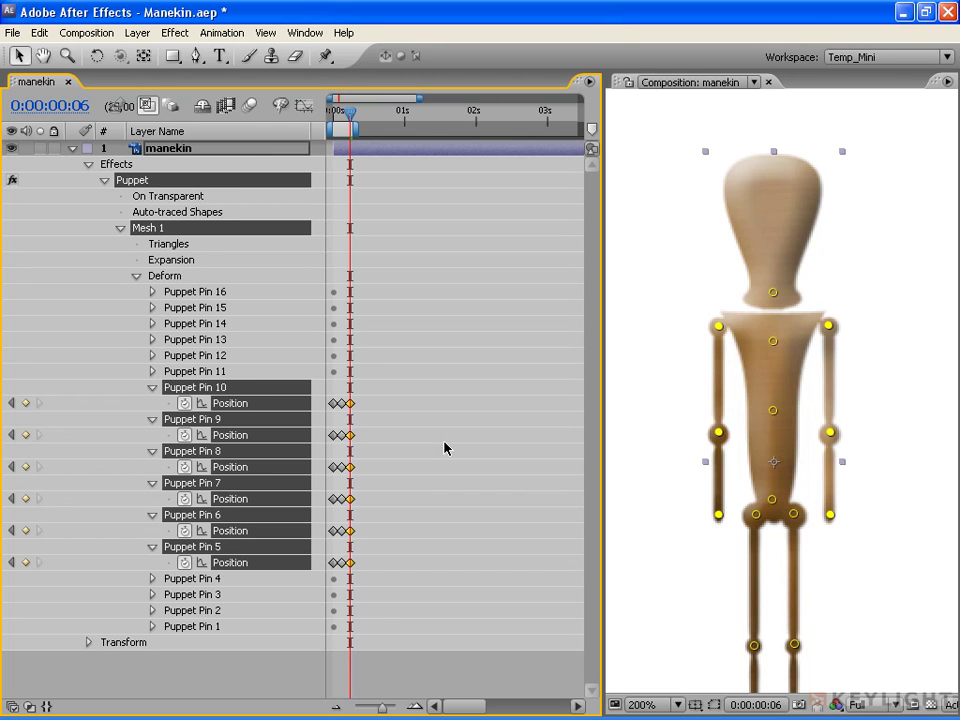
key("KP_0")
mouse_move(395, 396)
left_mouse_down()
mouse_move(345, 537)
mouse_move(315, 574)
left_mouse_up()
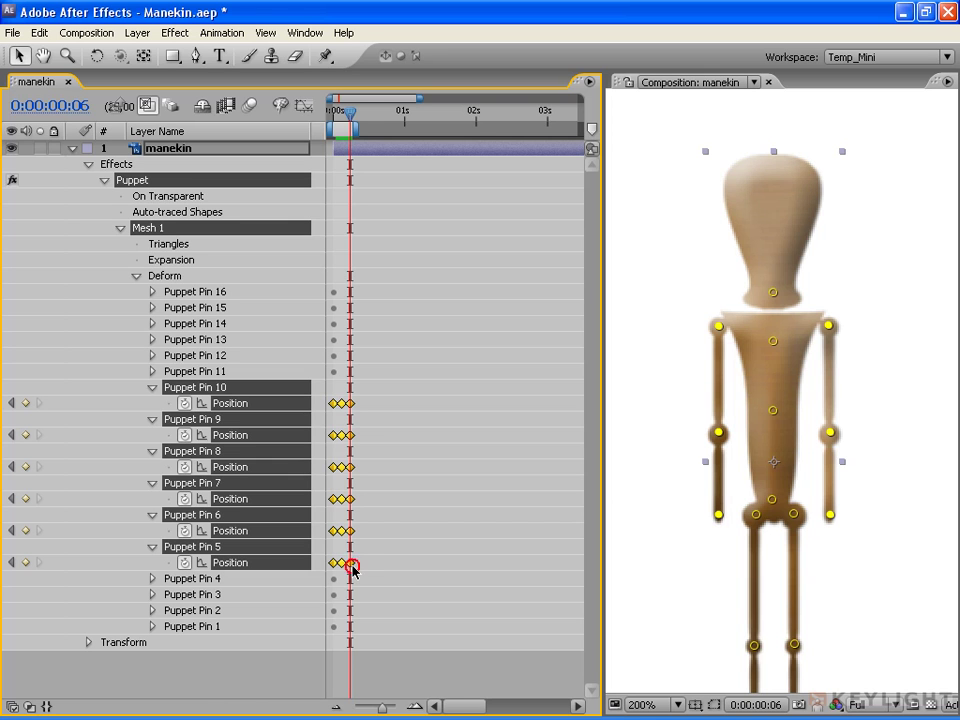
mouse_move(352, 563)
left_mouse_down()
mouse_move(416, 563)
mouse_move(345, 564)
left_mouse_up()
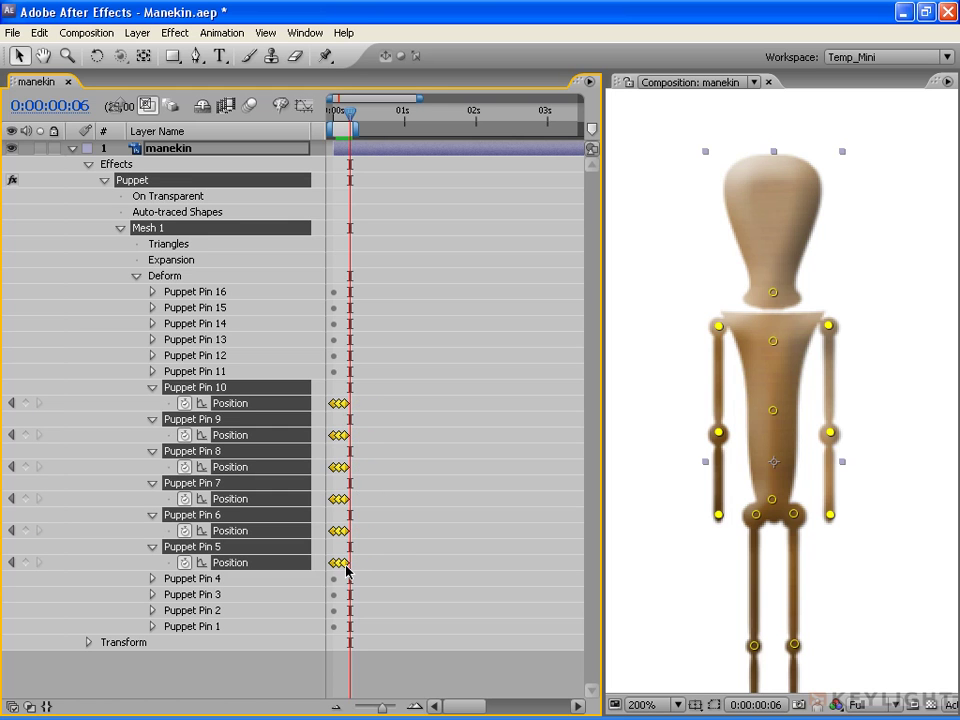
key("Home")
key("space")
key("space")
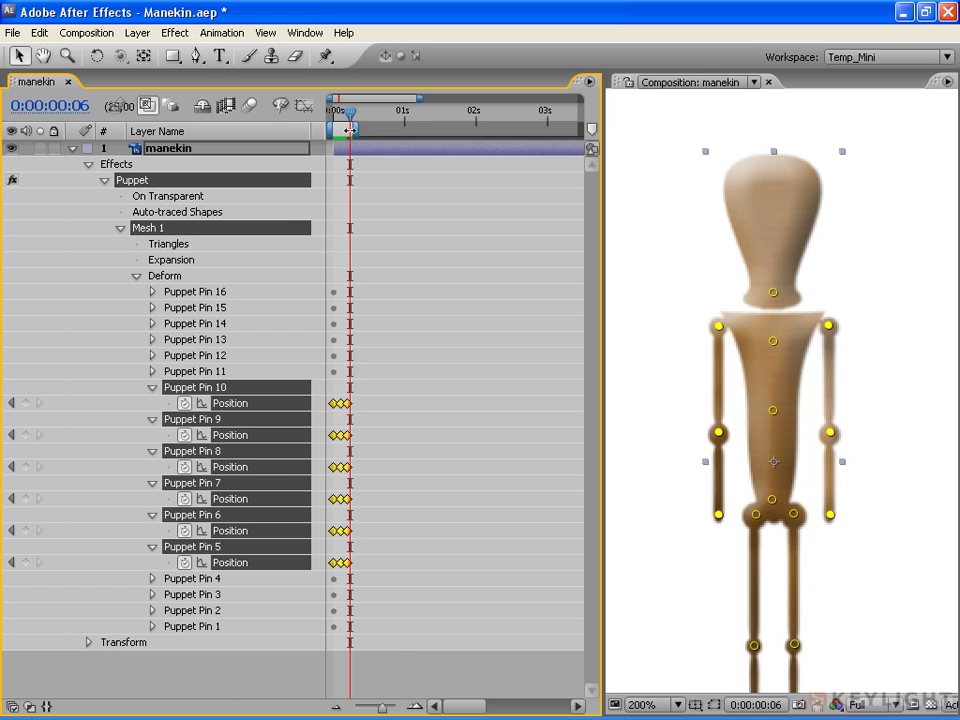
Extend the work area to about one second and select Puppet Pins 8 and 10.
left_click_drag(356, 128, 408, 128)
left_click_drag(801, 460, 814, 449)
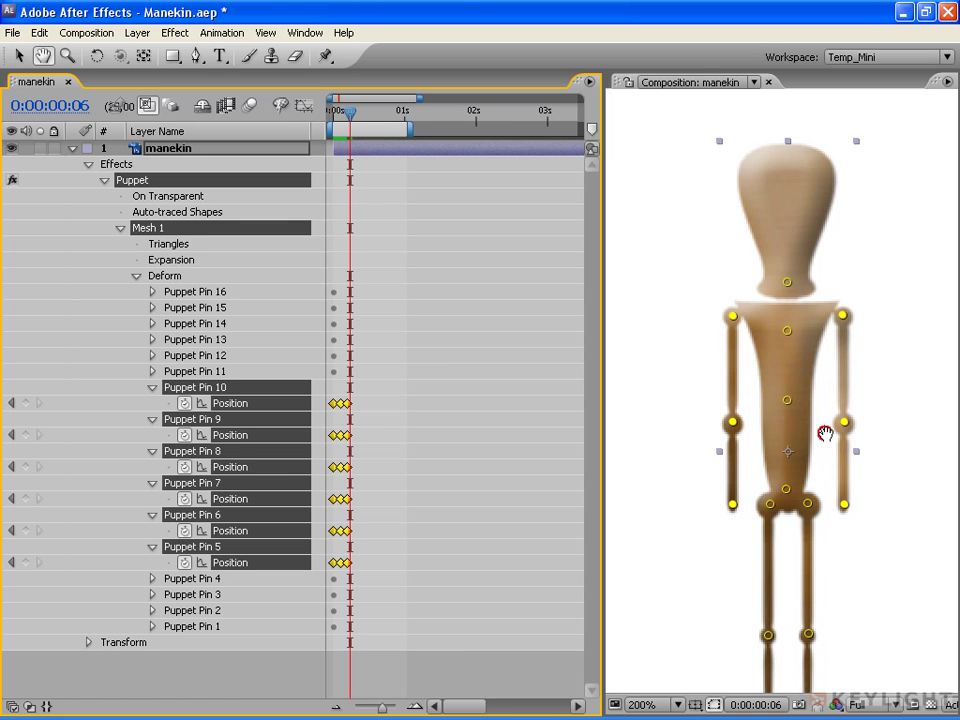
left_click_drag(826, 451, 793, 444)
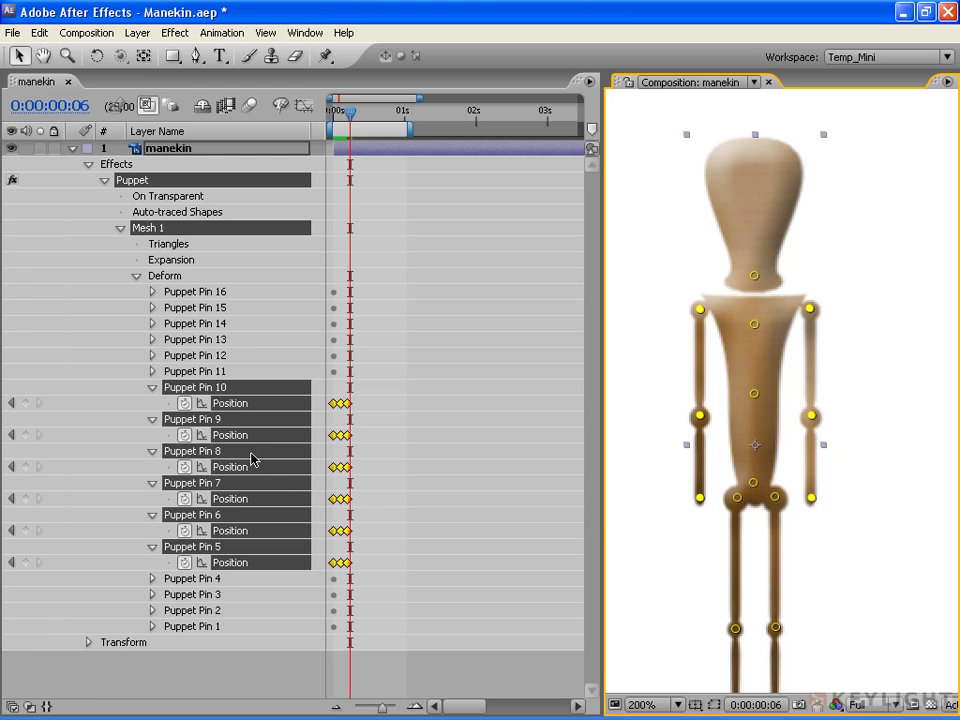
left_click(213, 693)
left_click(240, 451)
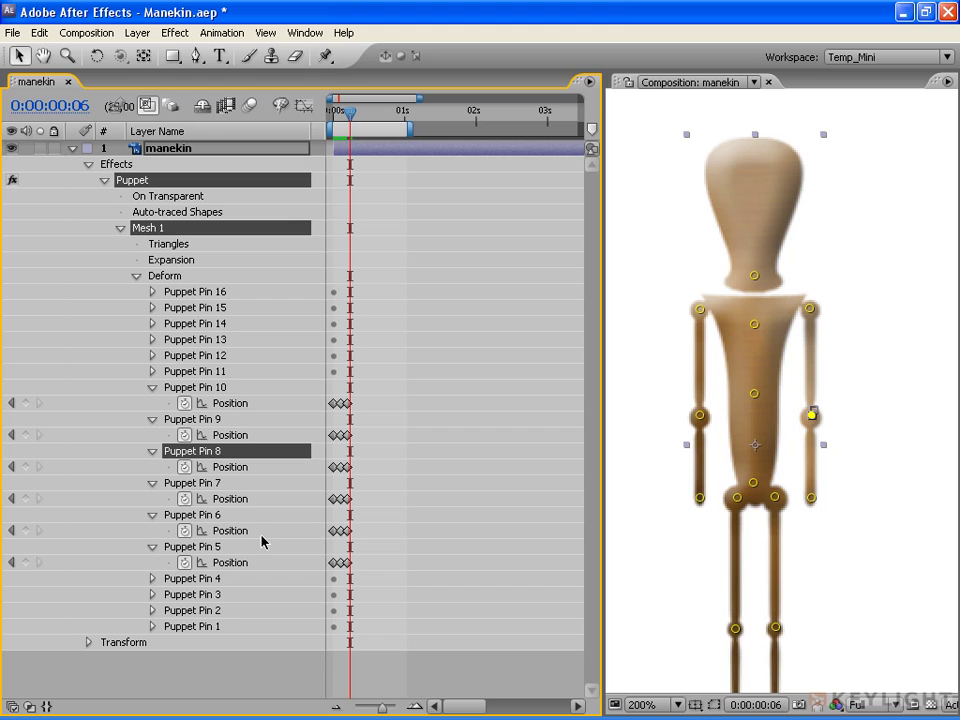
left_click(232, 389, "ctrl")
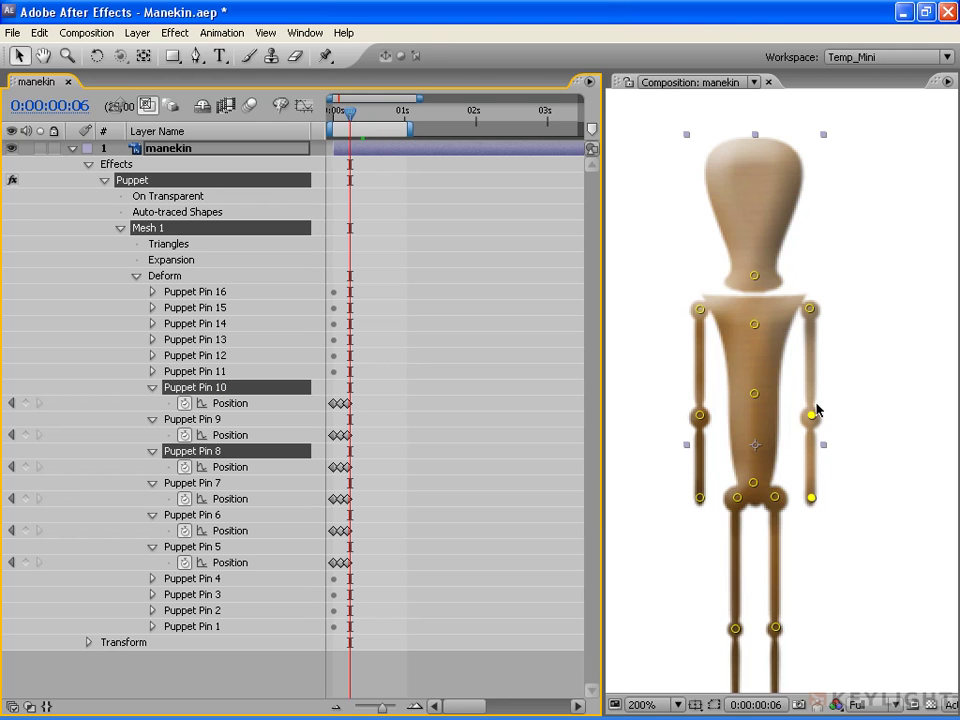
Add Position keyframes for Puppet Pins 10 and 8 at frame 10.
left_click_drag(353, 115, 361, 115)
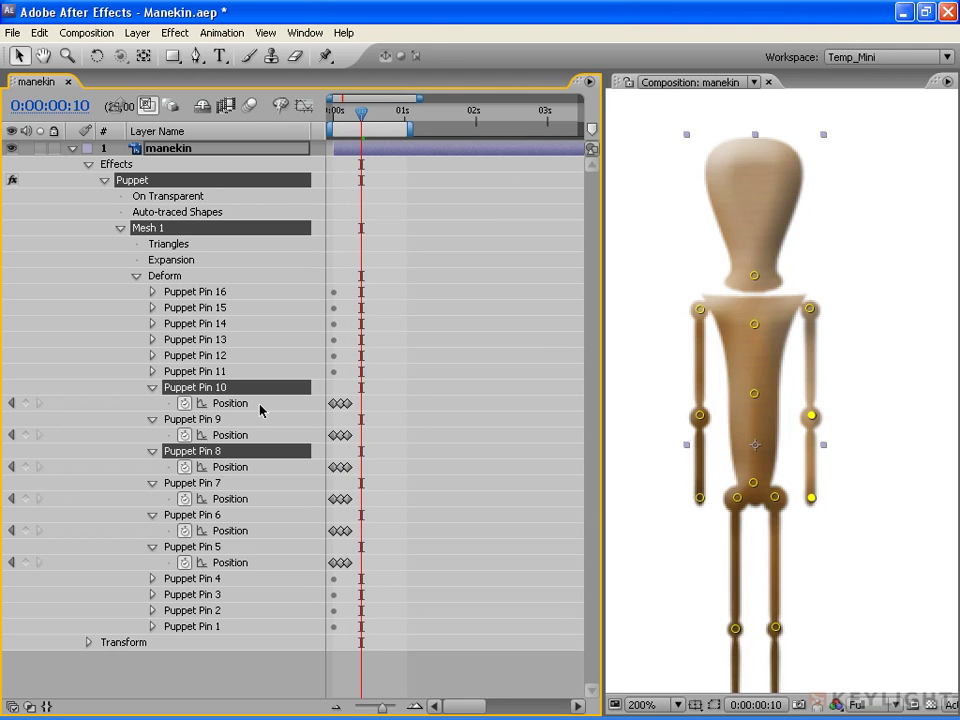
right_click(231, 403)
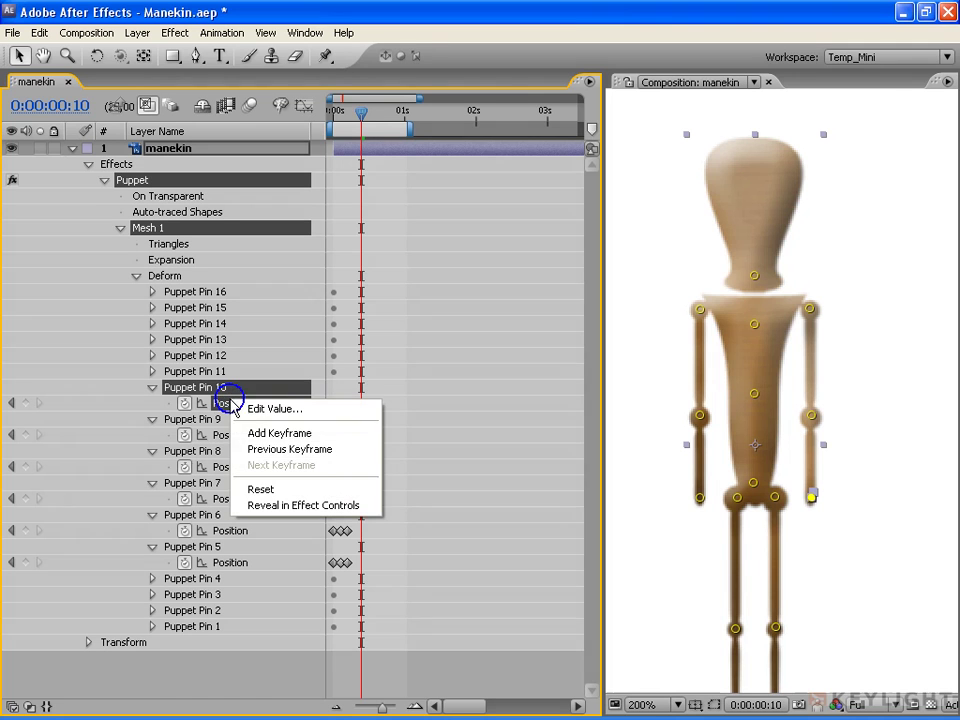
left_click(305, 436)
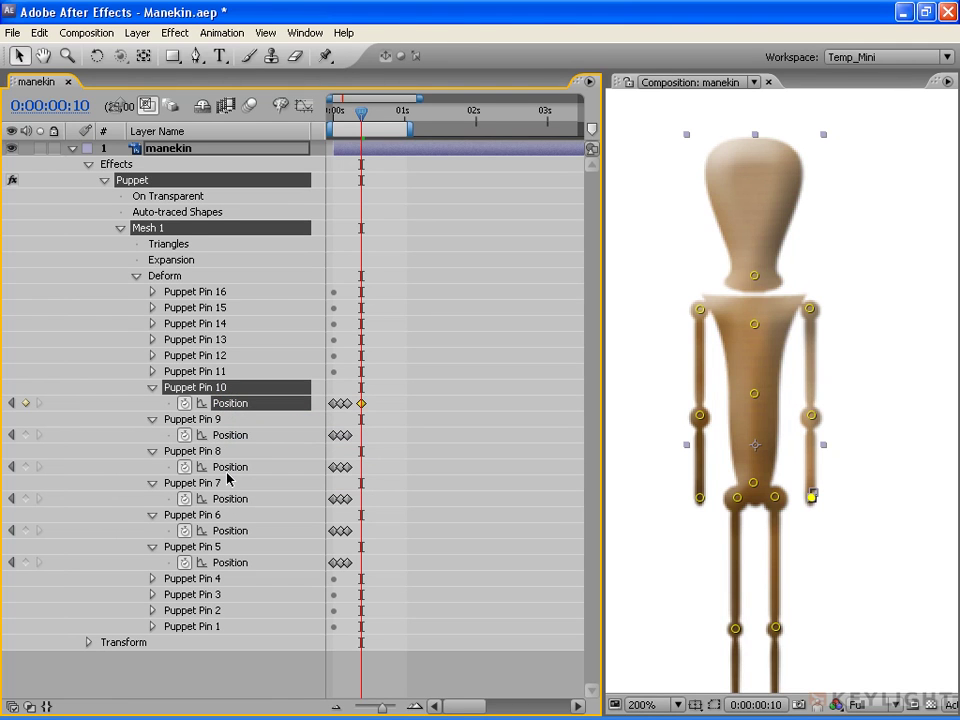
right_click(298, 469)
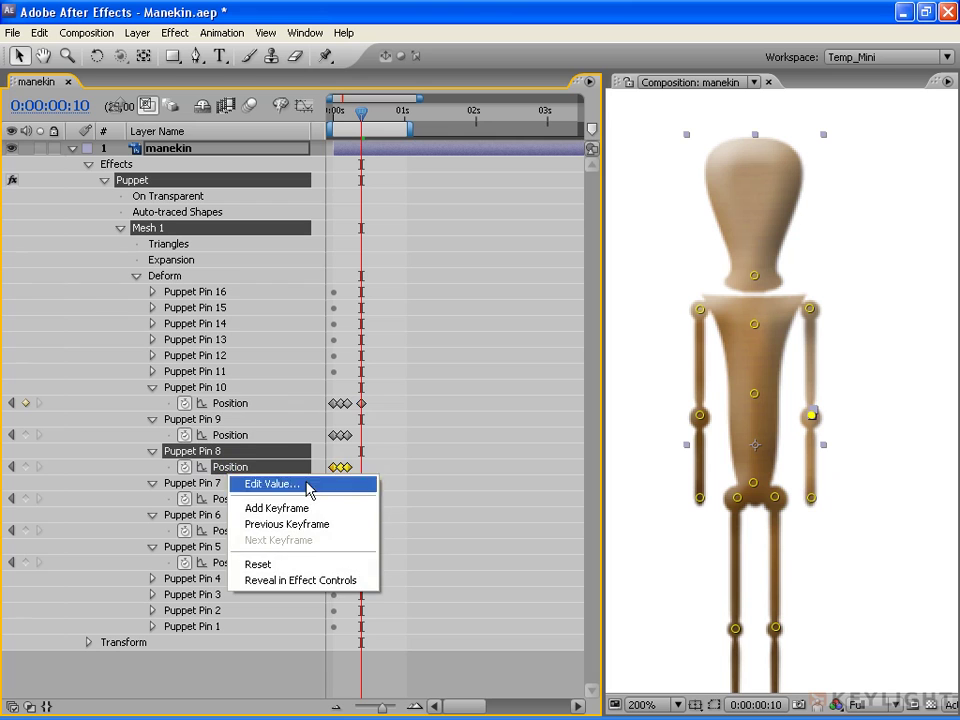
left_click(317, 516)
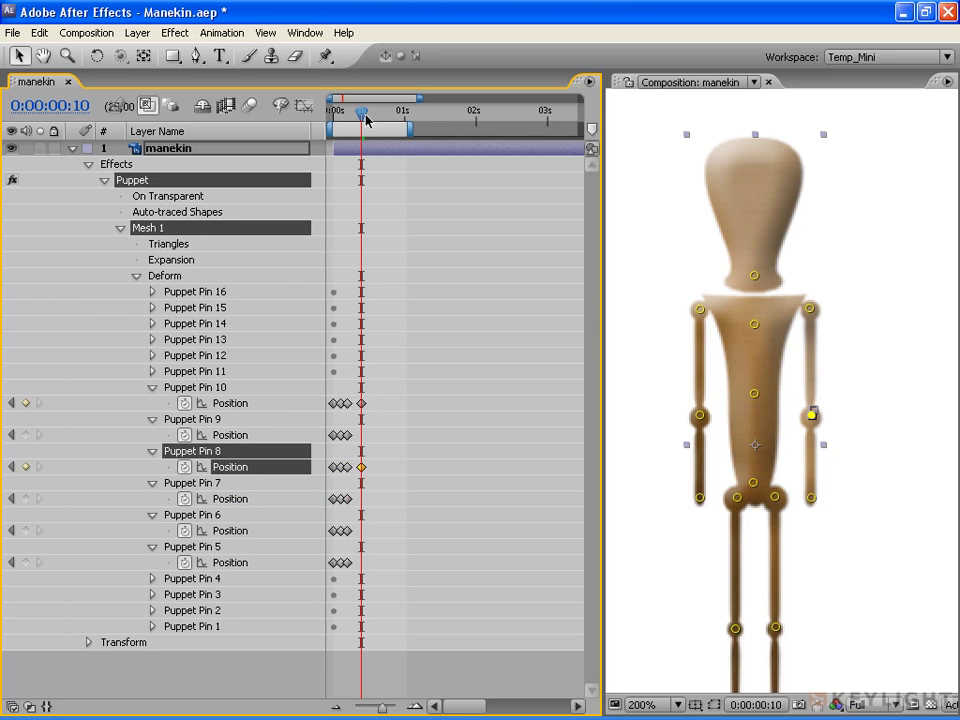
Three frames later, bend the right forearm outward from the body.
left_click_drag(364, 118, 373, 119)
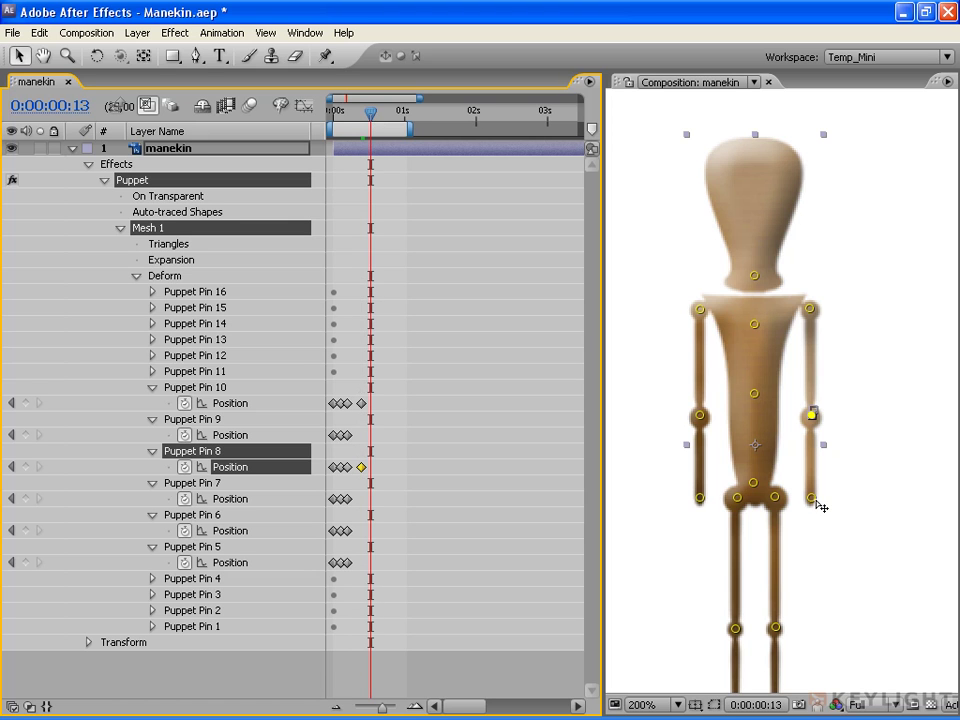
left_click(812, 498, "shift")
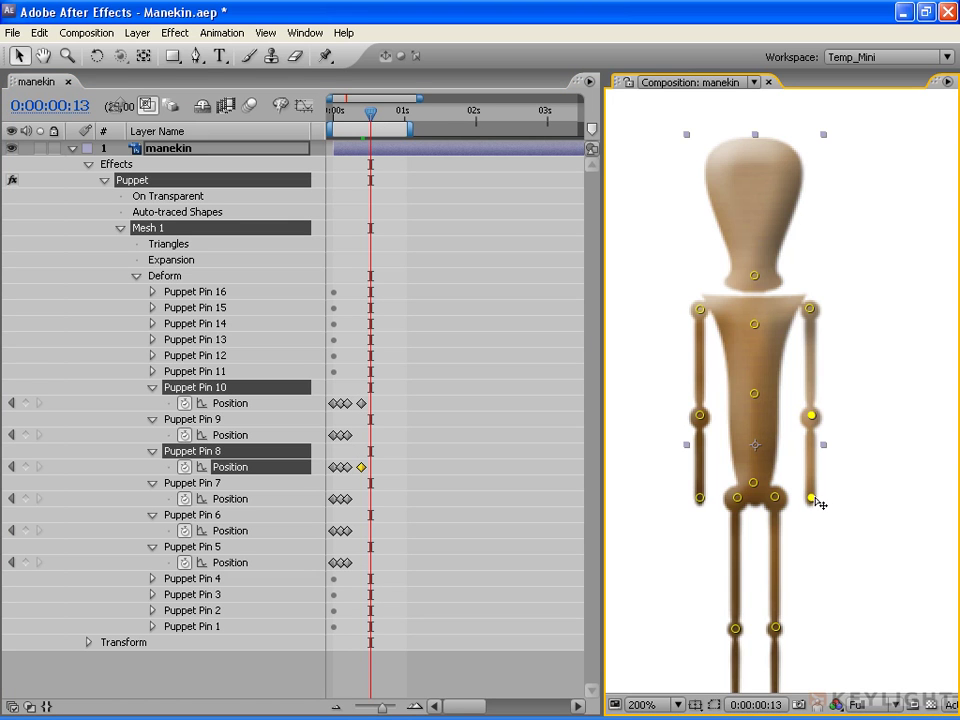
left_click_drag(813, 500, 838, 499)
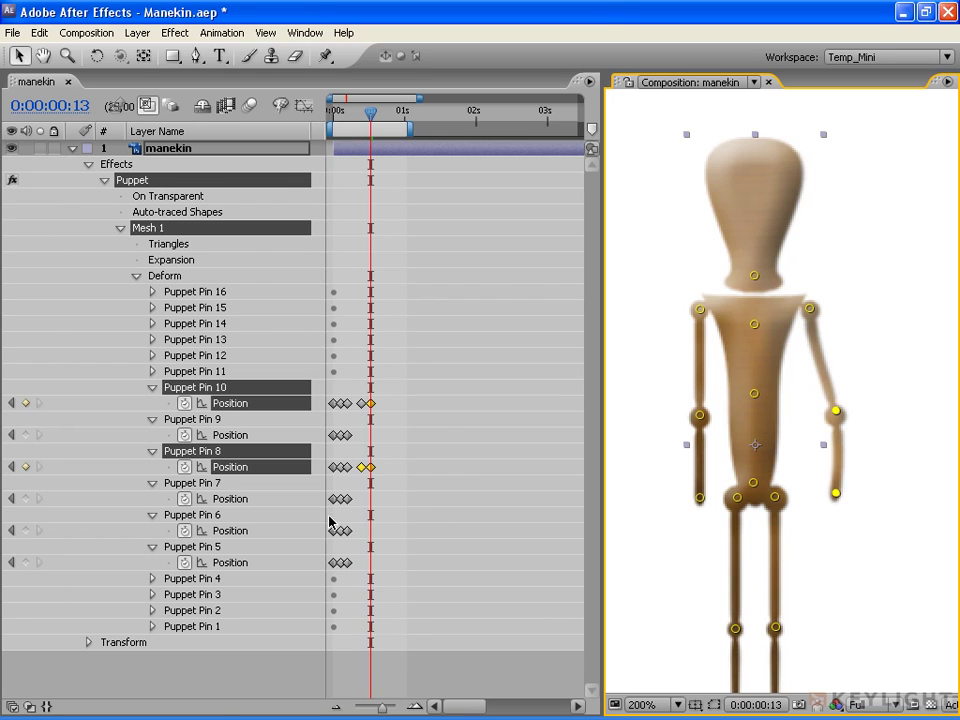
With Pin 10 alone, raise the hand up and out at 0:00:00:16, then bring it toward the shoulder.
left_click(214, 690)
left_click(218, 388)
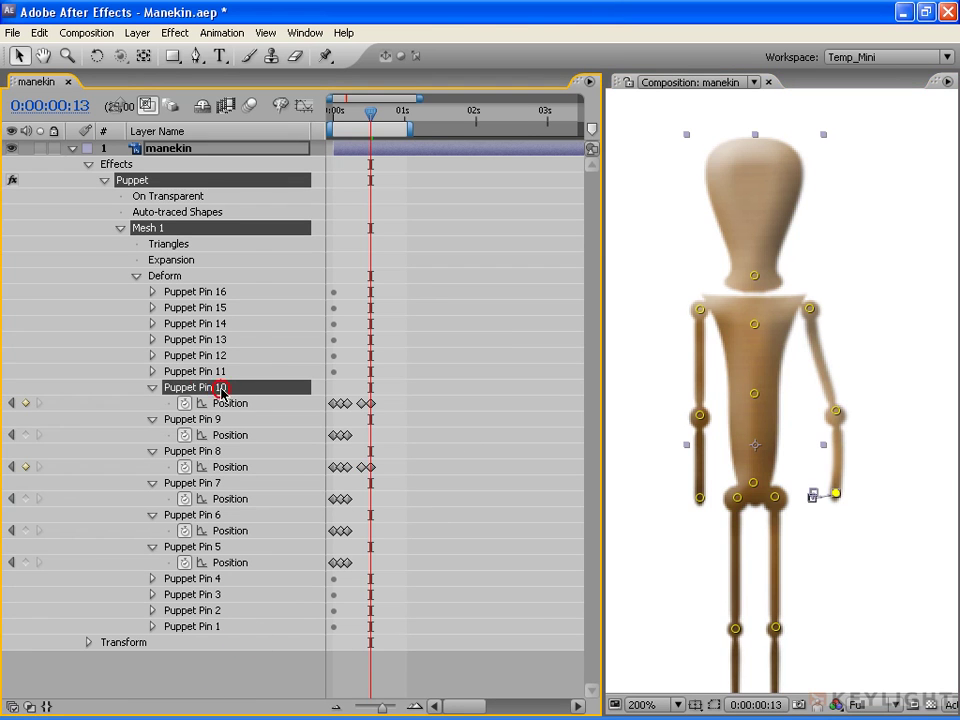
left_click_drag(371, 113, 380, 117)
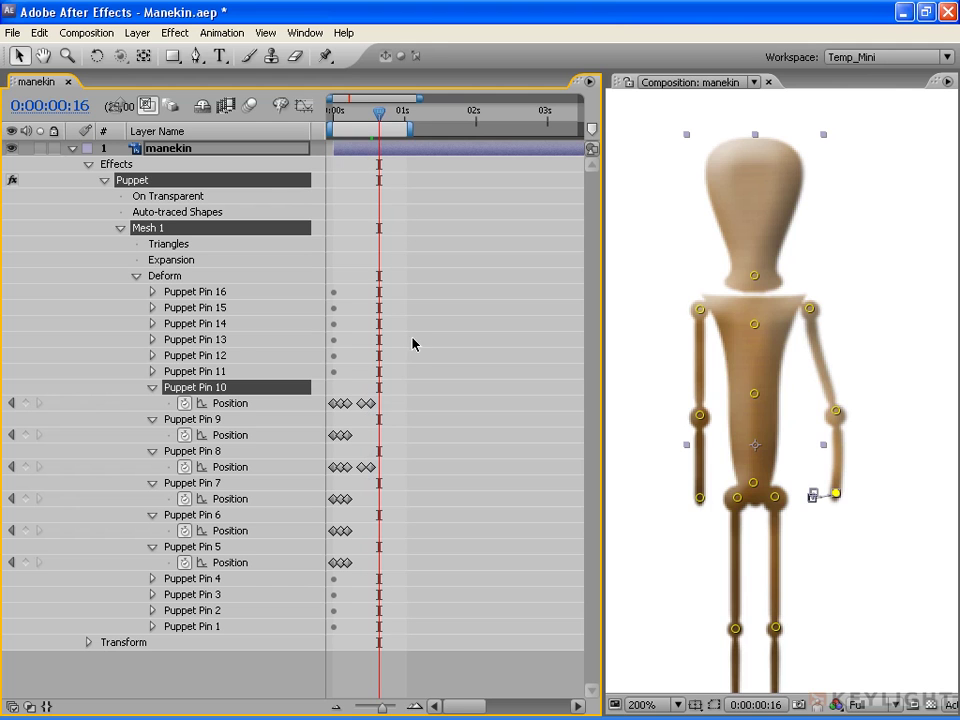
mouse_move(837, 495)
left_mouse_down()
mouse_move(897, 442)
mouse_move(870, 335)
mouse_move(866, 345)
left_mouse_up()
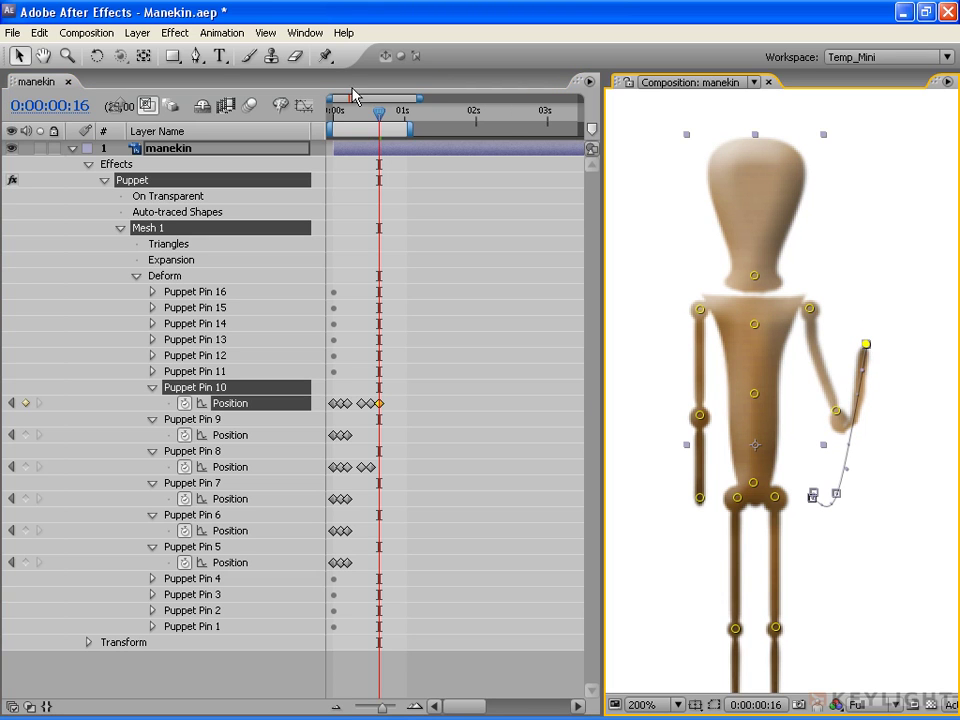
left_click_drag(385, 119, 400, 120)
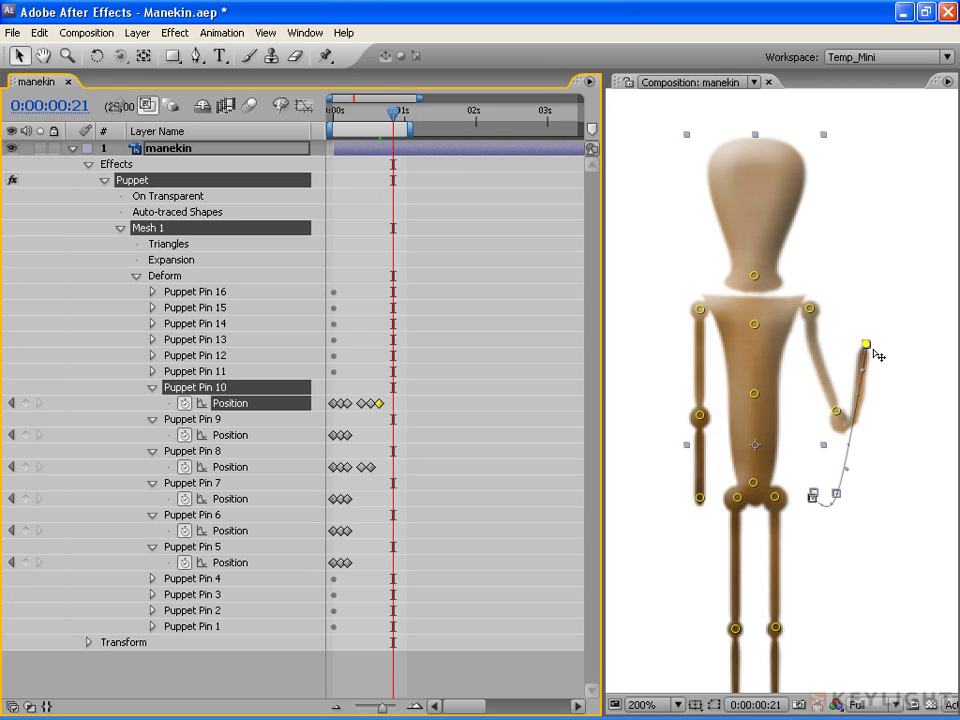
left_click_drag(866, 347, 806, 354)
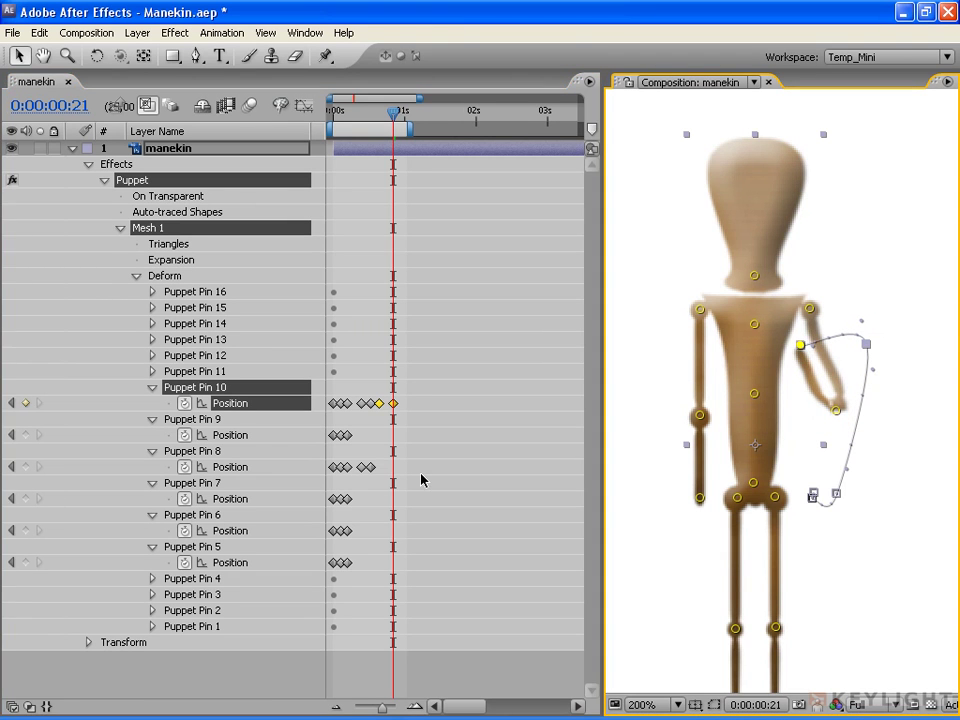
Shift the selected Pin 10 keyframes later, to 0:00:01:01 and then 0:00:01:10.
left_click(380, 403, "shift")
left_click_drag(391, 114, 407, 114)
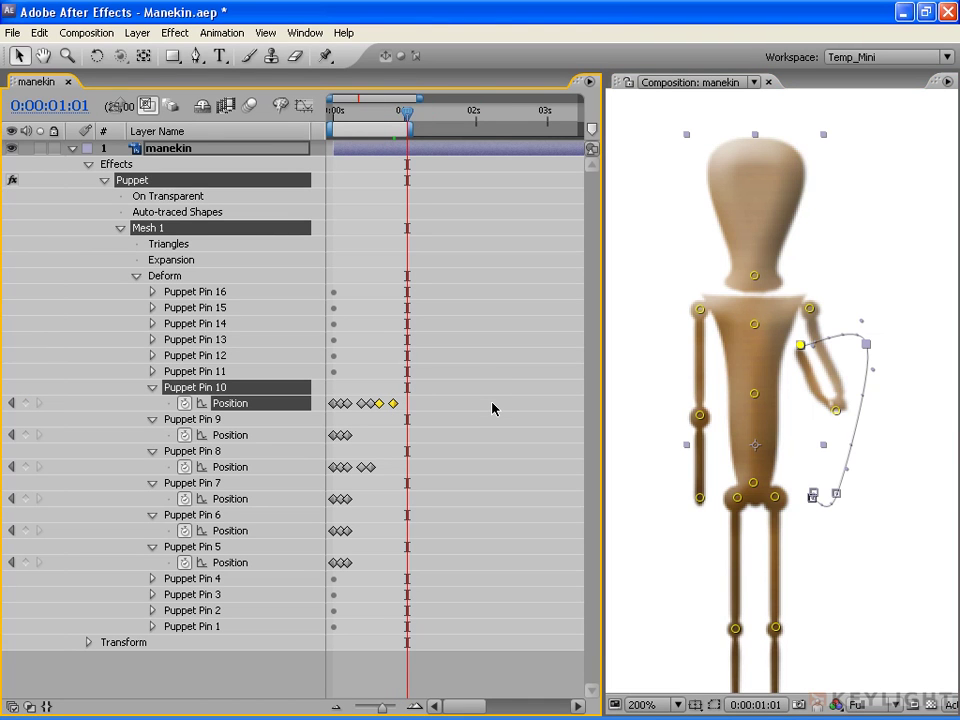
key("alt+shift+Right")
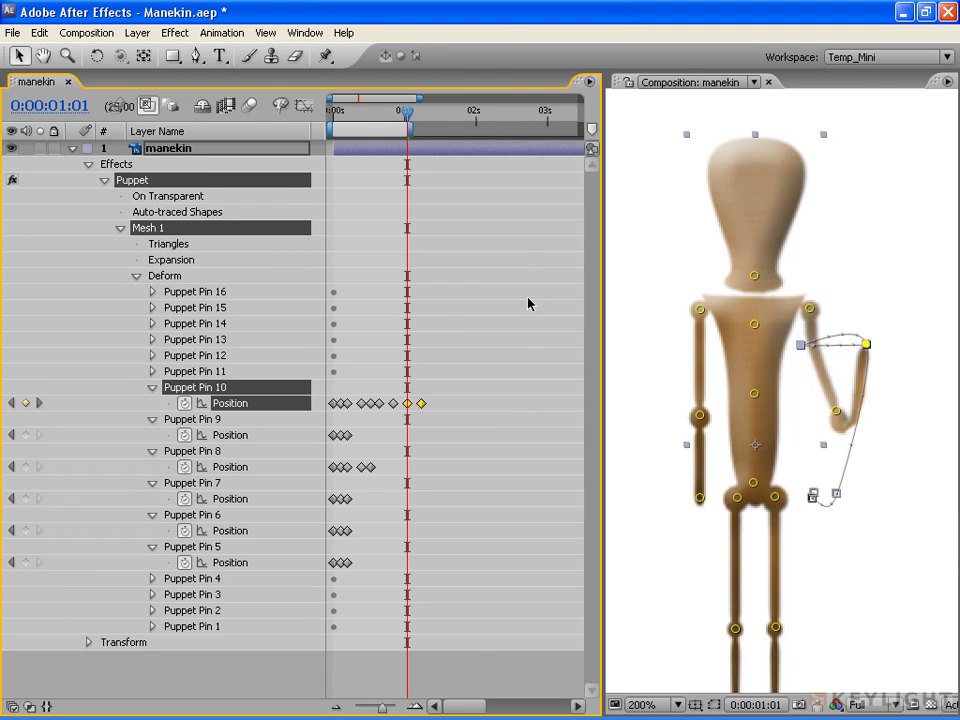
left_click_drag(409, 118, 436, 118)
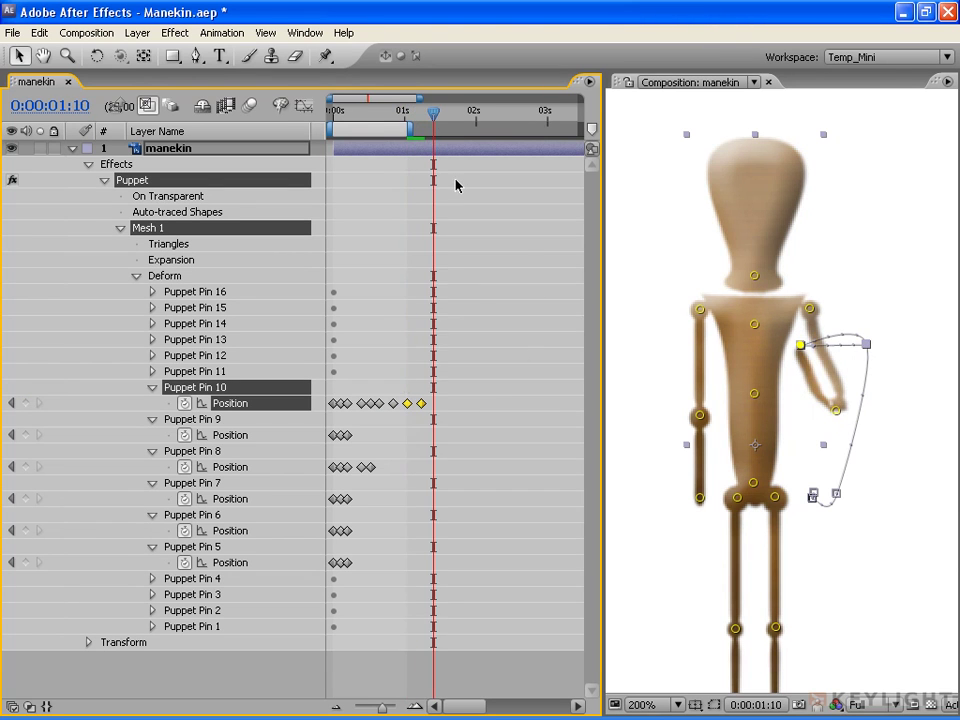
key("alt+shift+Right")
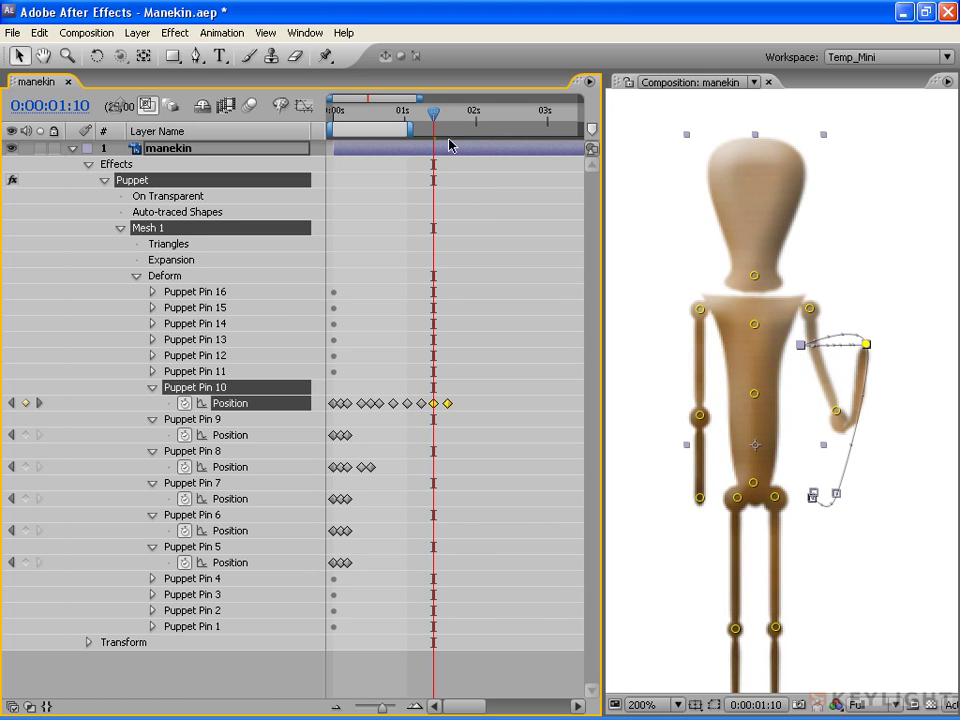
Play back the right-arm animation from 0:00:01:07.
left_click_drag(434, 117, 428, 117)
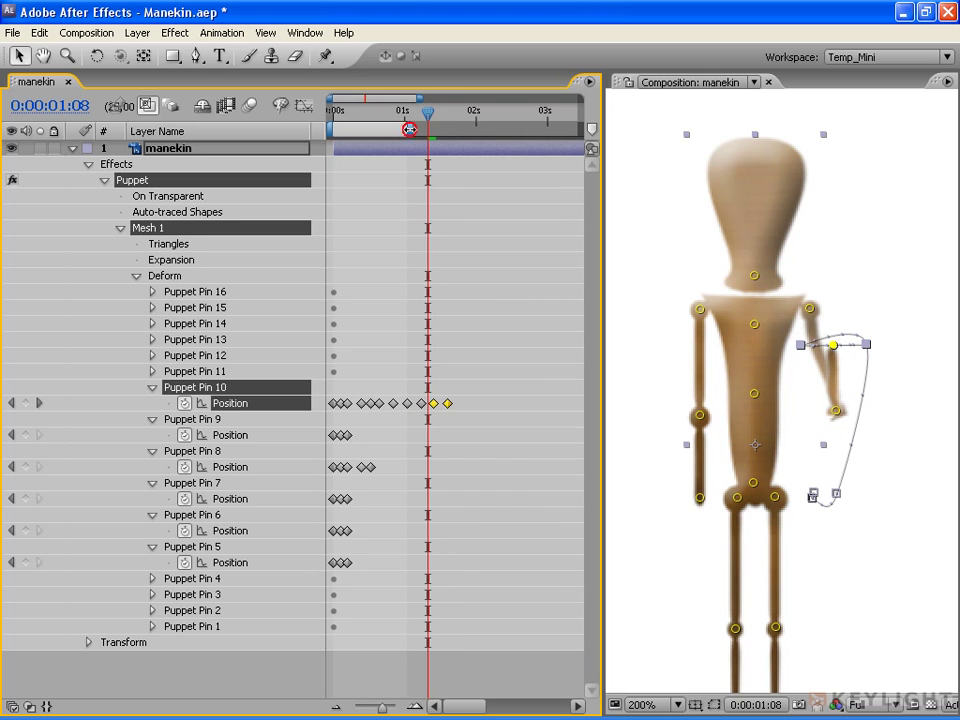
left_click(428, 118)
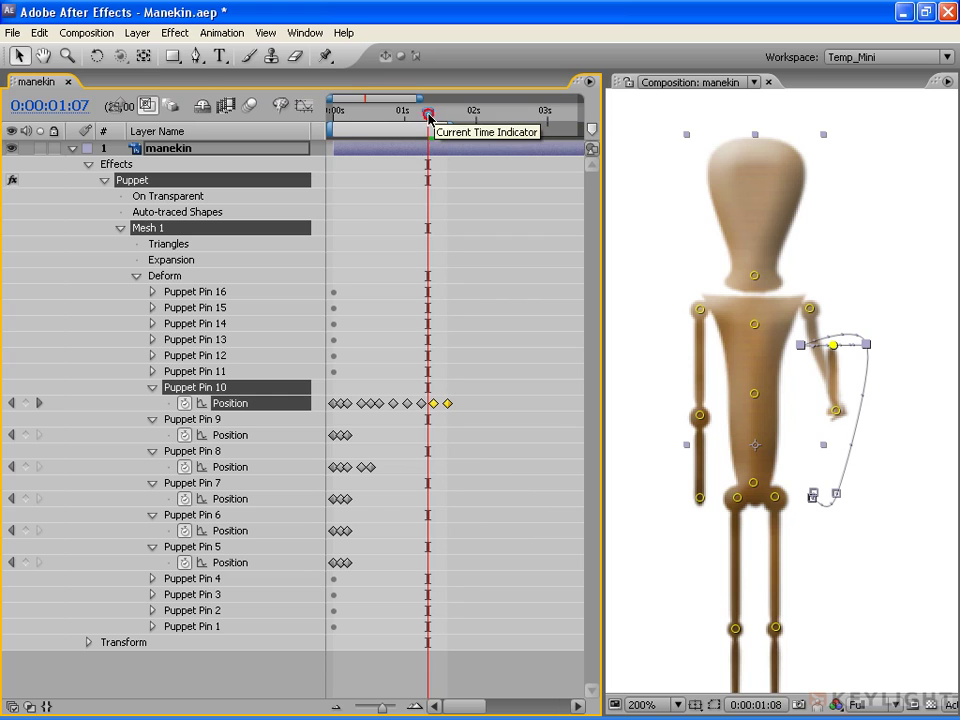
key("space")
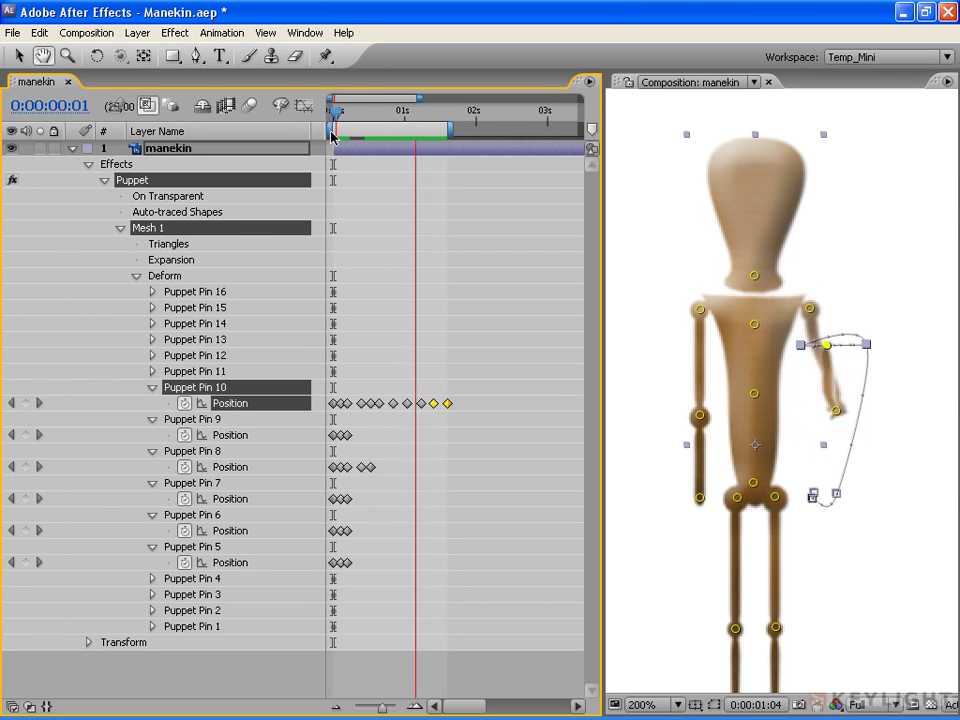
key("space")
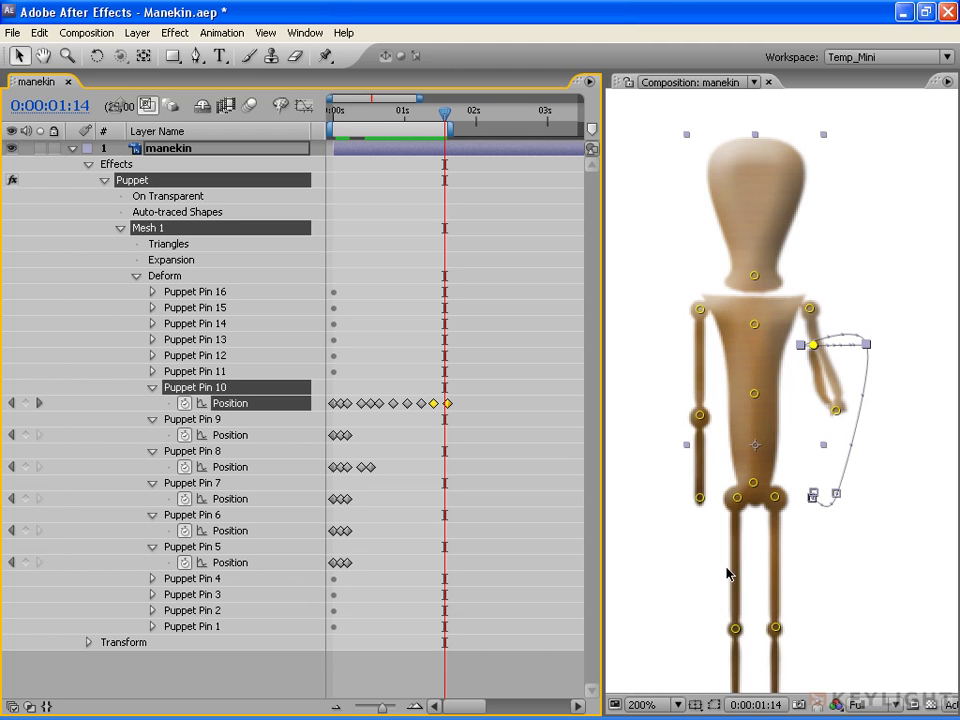
Inspect Puppet Pin 10's keyframe and its position curves in the Graph Editor.
right_click(437, 404)
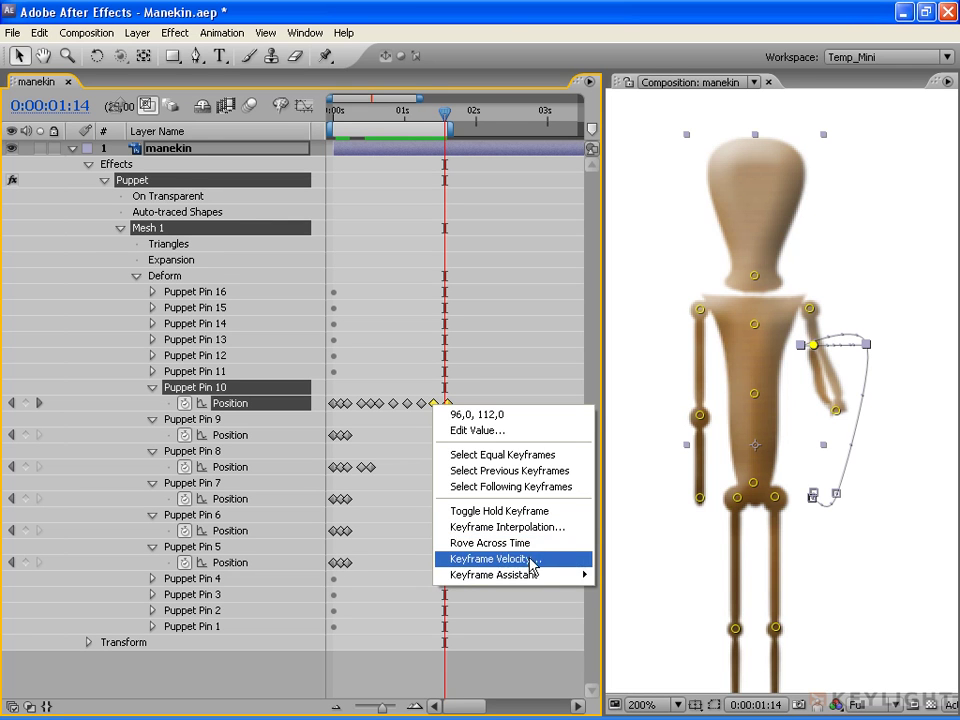
left_click(413, 33)
left_click(304, 104)
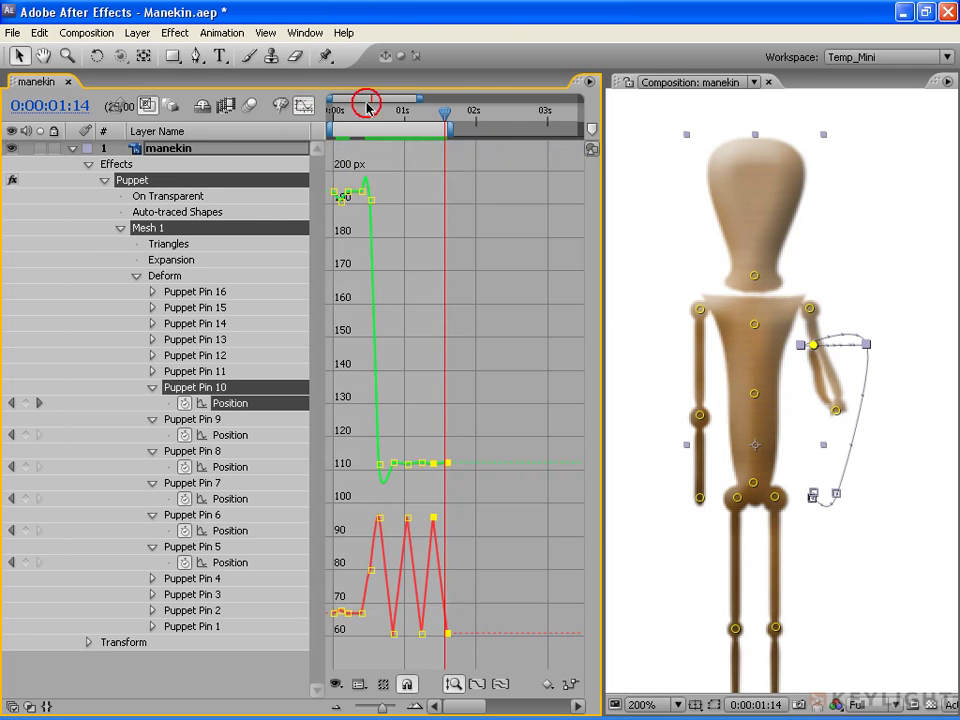
left_click(310, 108)
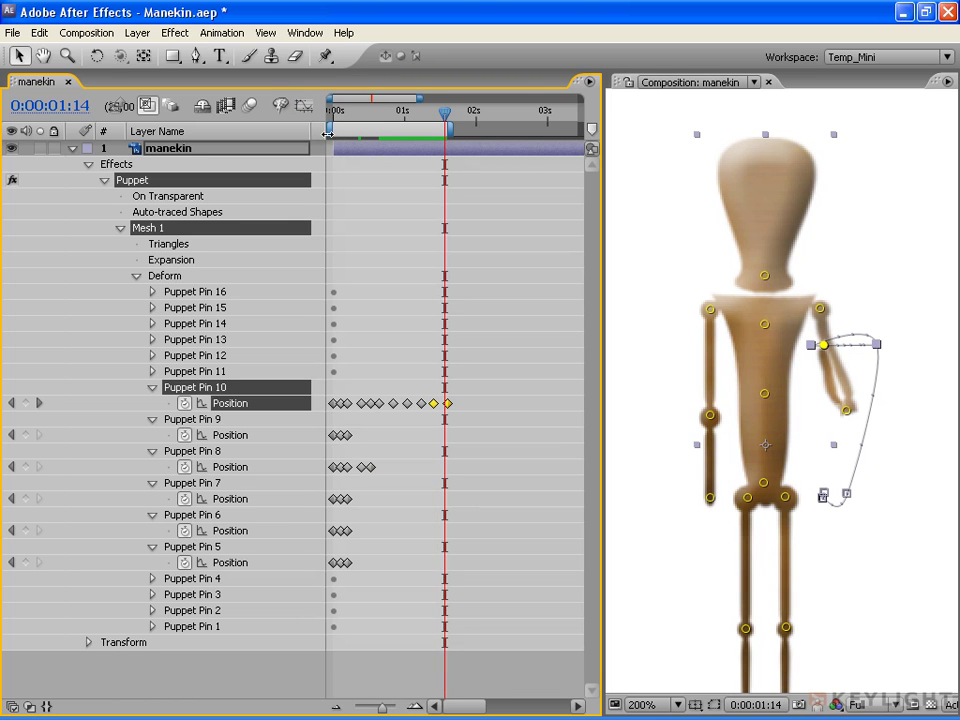
Move the work-area start slightly later, preview the arm, and select a point on the hand's path.
left_click_drag(328, 134, 345, 134)
key("h")
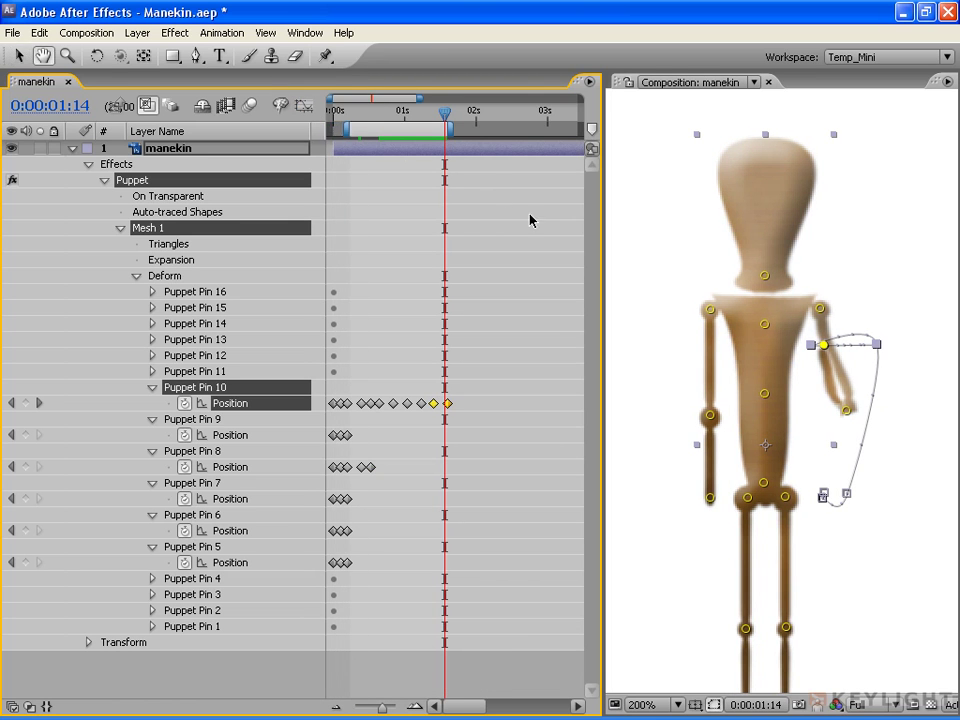
key("KP_0")
key("v")
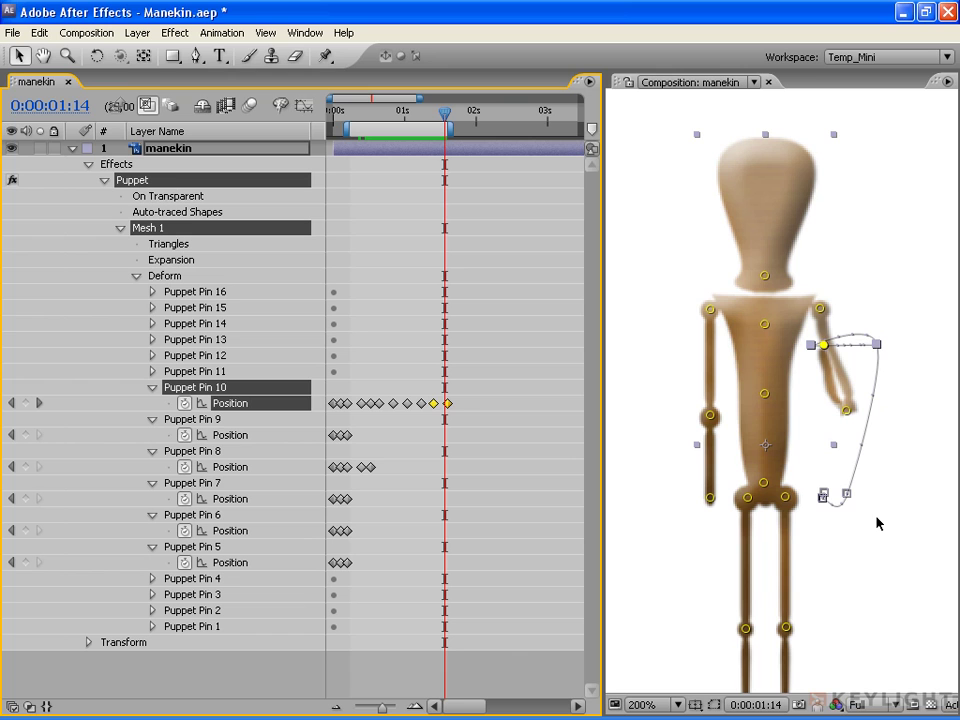
left_click(846, 494)
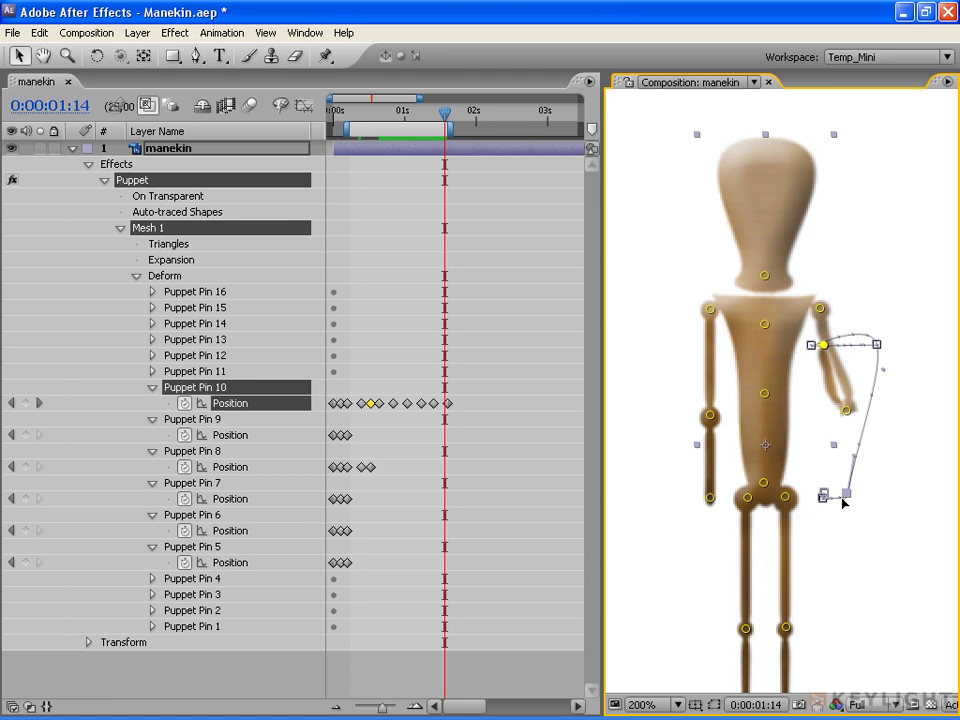
Raise the hand path's lower point about 20 pixels, adjust its curve handle, and preview the result.
key("space")
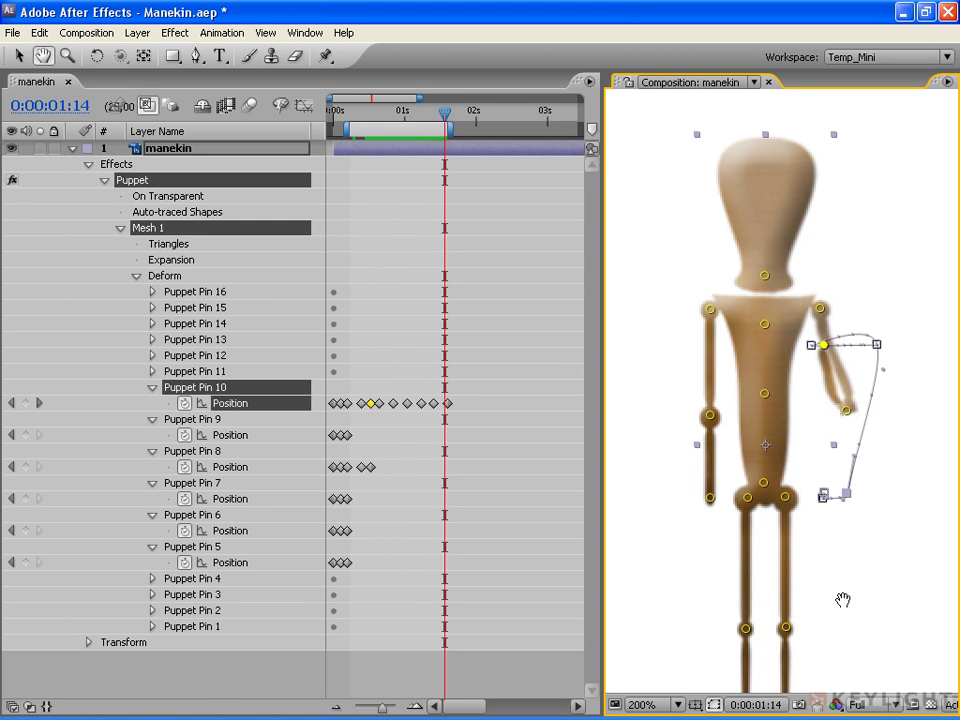
key("space")
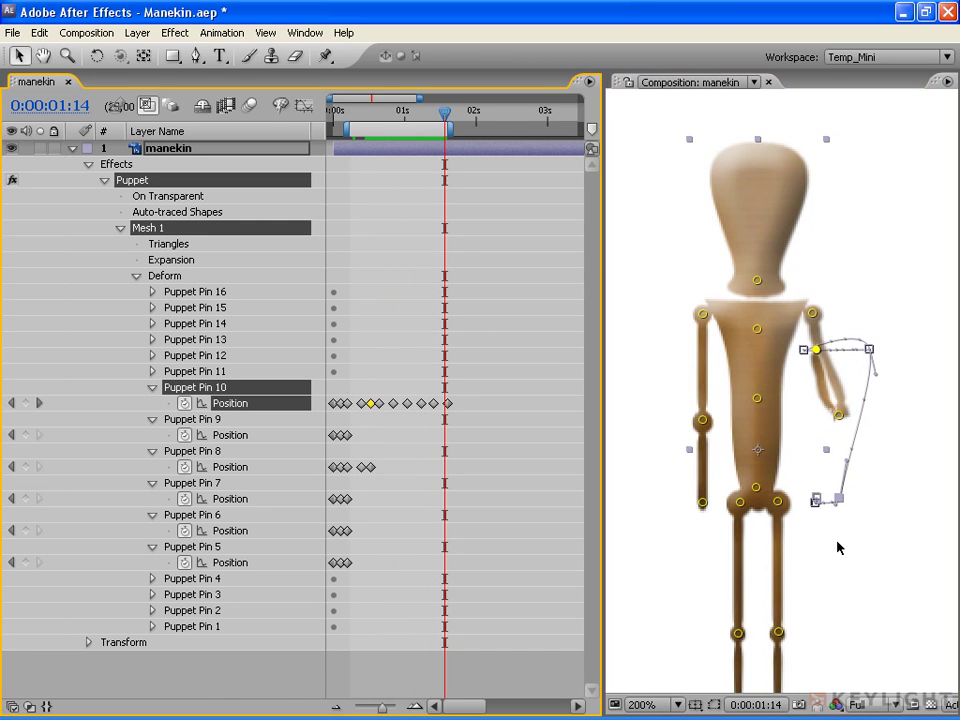
left_click(839, 499)
left_click_drag(839, 499, 839, 479)
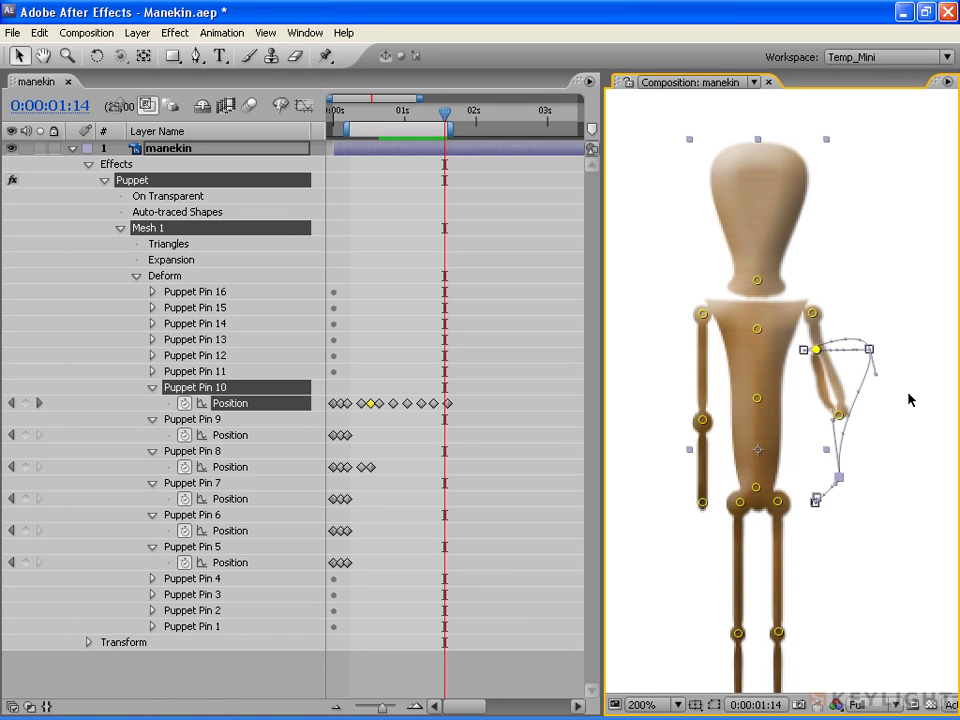
left_click_drag(876, 375, 884, 383)
key("KP_0")
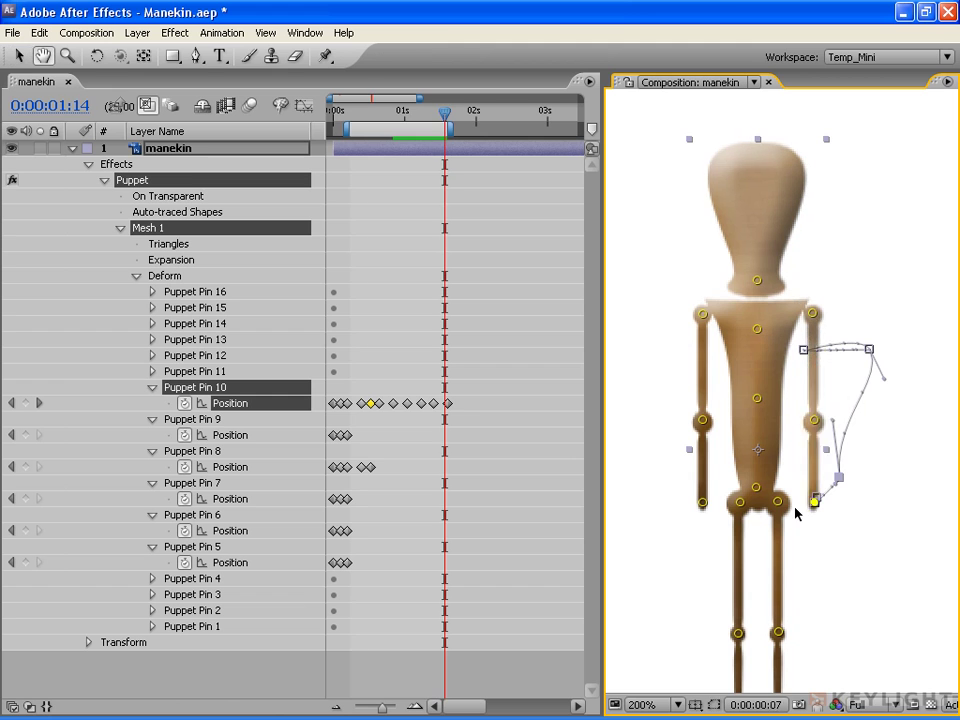
key("KP_0")
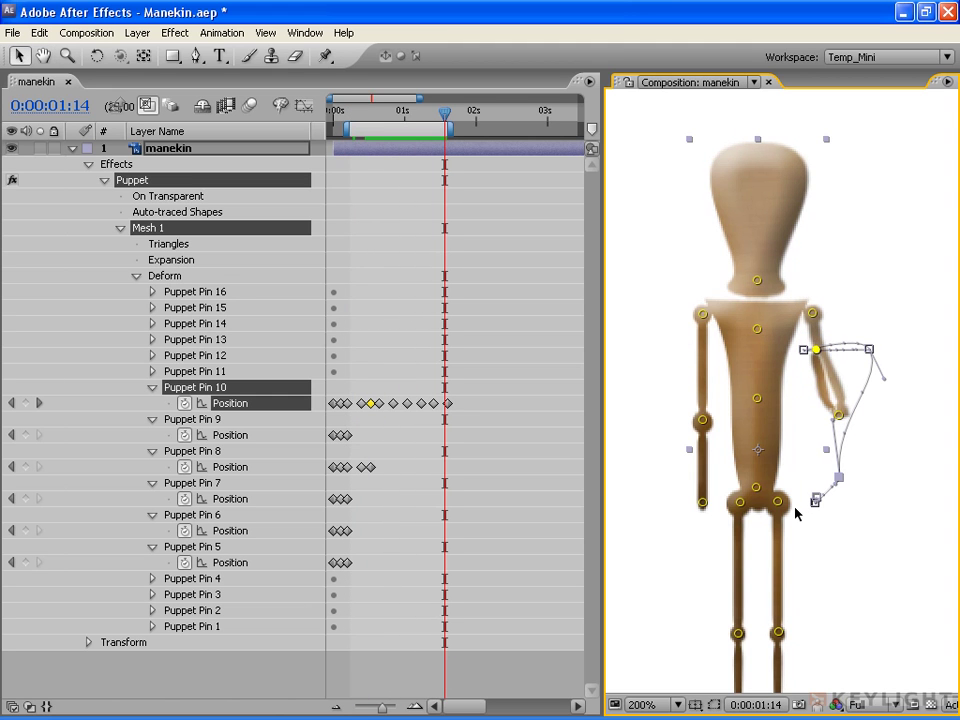
mouse_move(443, 112)
left_mouse_down()
mouse_move(419, 120)
mouse_move(449, 116)
left_mouse_up()
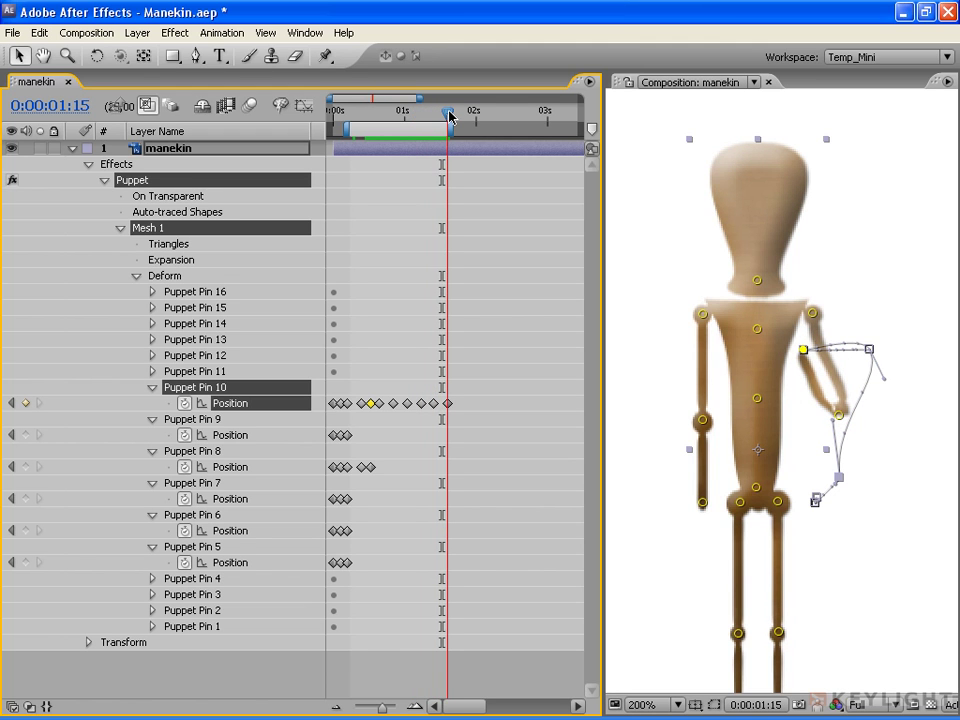
left_click(326, 56)
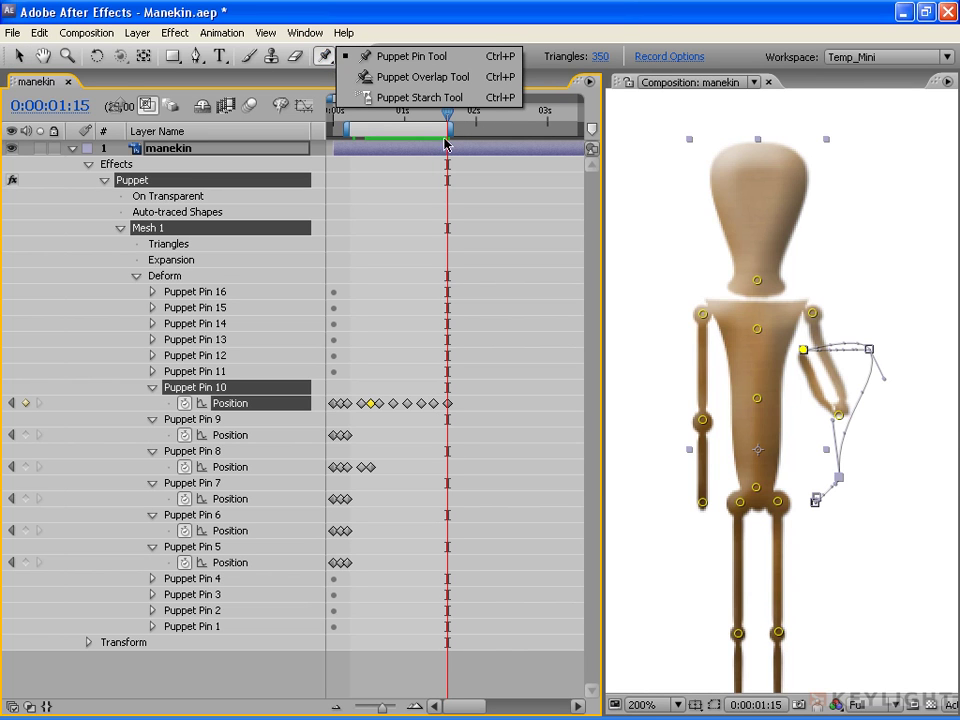
left_click(414, 98)
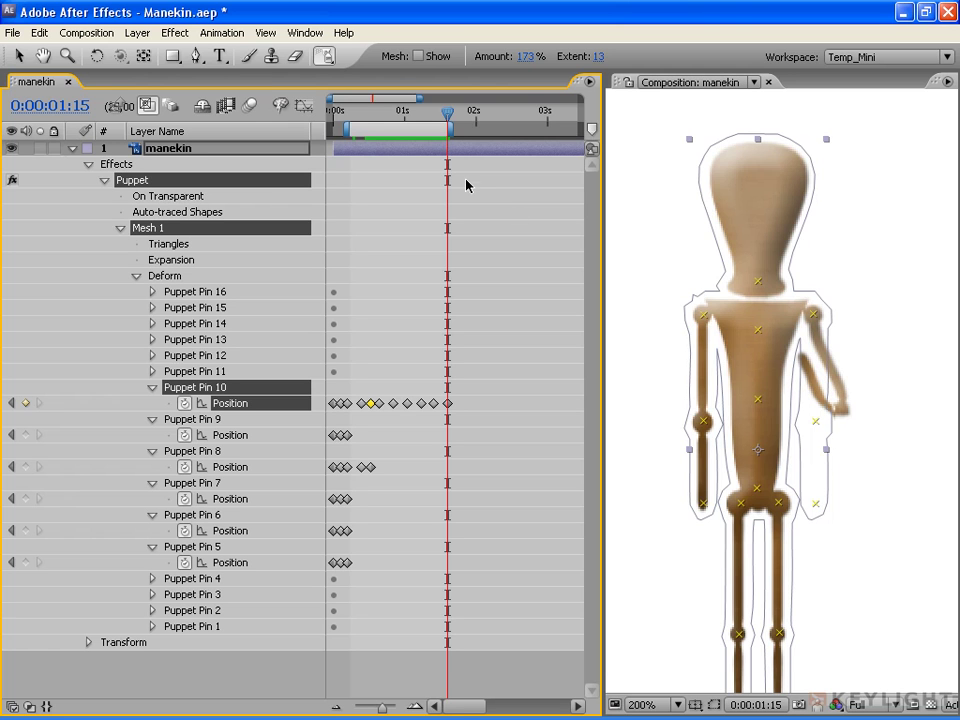
left_click(418, 56)
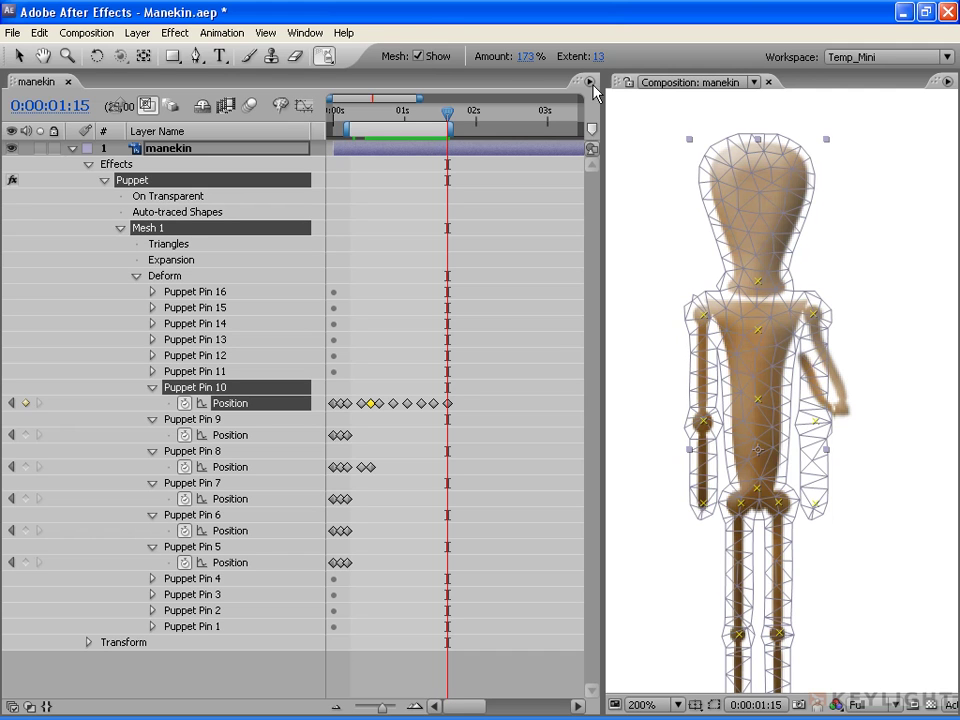
left_click(419, 57)
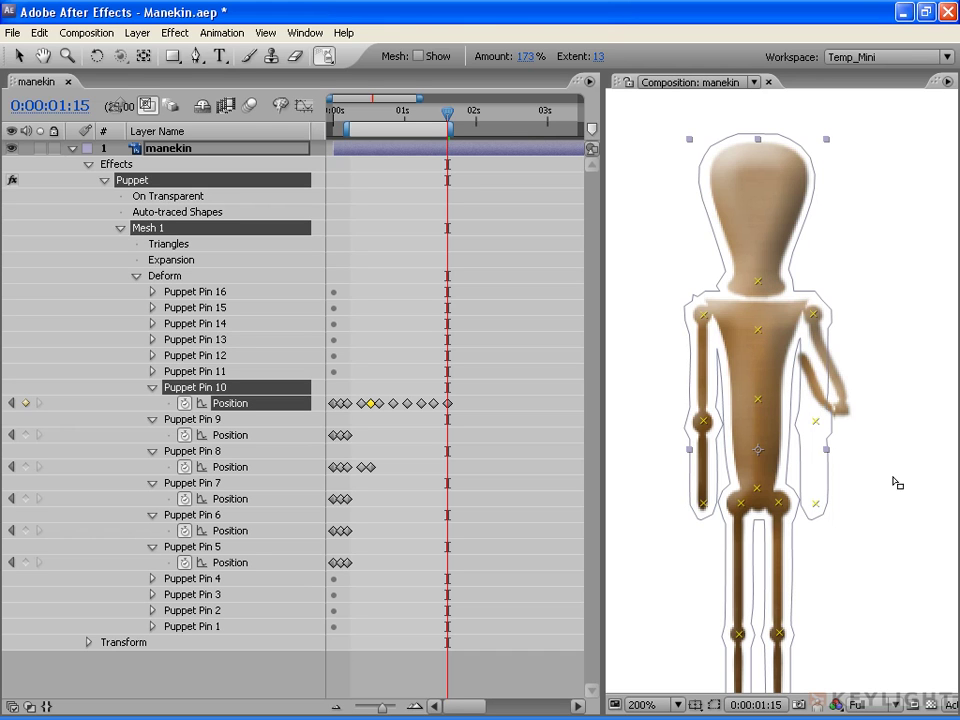
Add starch areas to the lower and upper right arm, widening the upper one toward the shoulder.
left_click(811, 466)
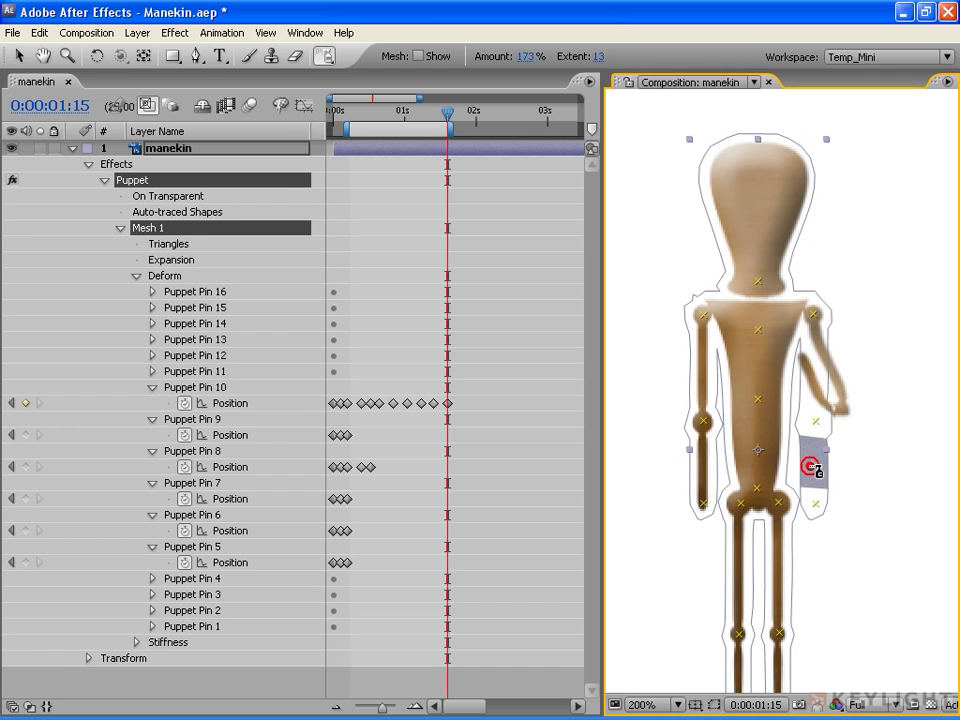
left_click(812, 363)
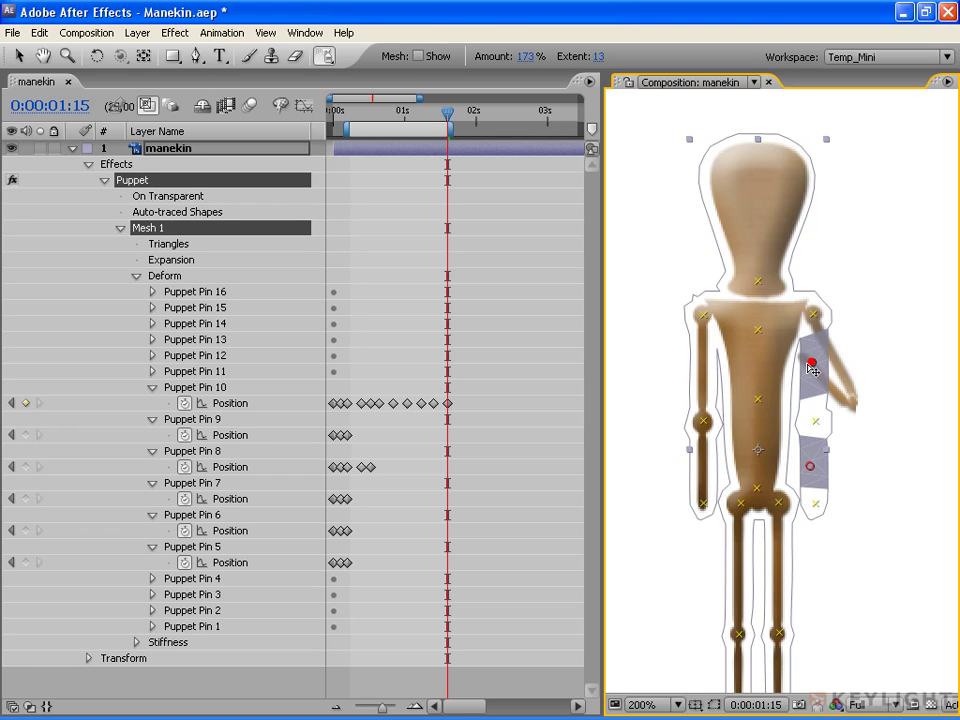
mouse_move(819, 369)
left_mouse_down()
mouse_move(817, 383)
mouse_move(820, 370)
left_mouse_up()
mouse_move(598, 61)
left_mouse_down()
mouse_move(607, 57)
mouse_move(375, 63)
left_mouse_up()
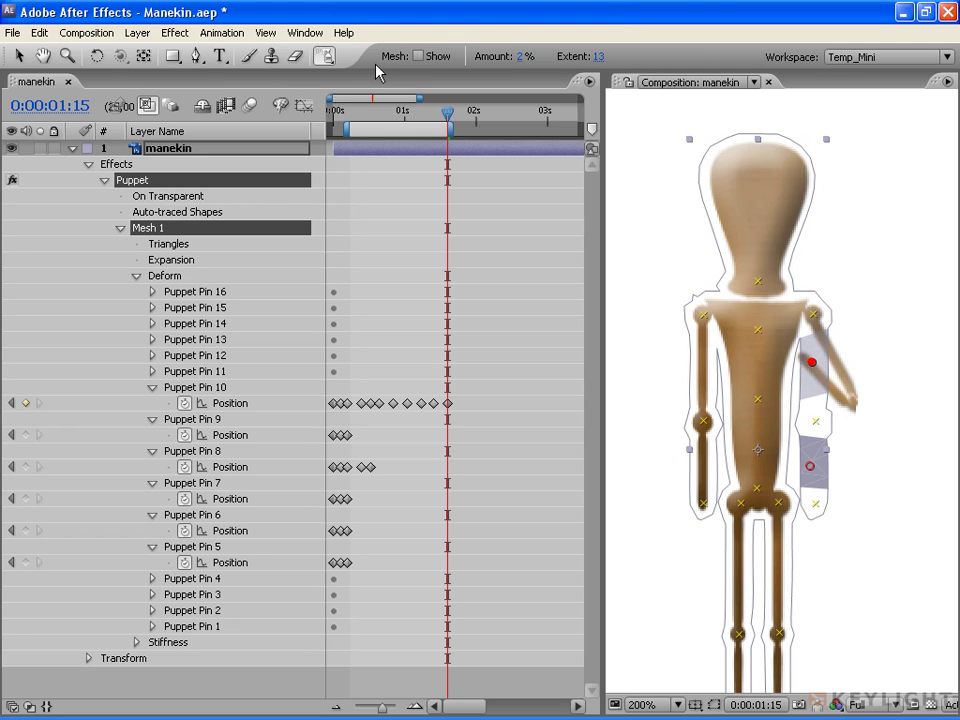
Set the starch Amount to 73% and show the puppet mesh.
left_click(530, 57)
type("42")
key("Return")
left_click(522, 57)
type("73")
key("Return")
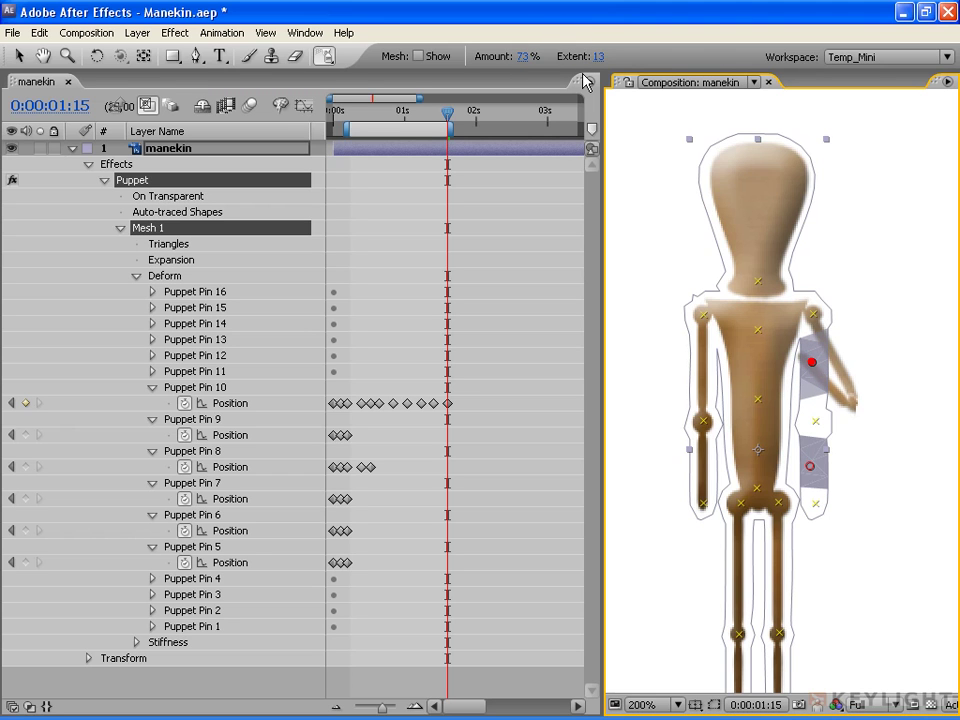
left_click(418, 57)
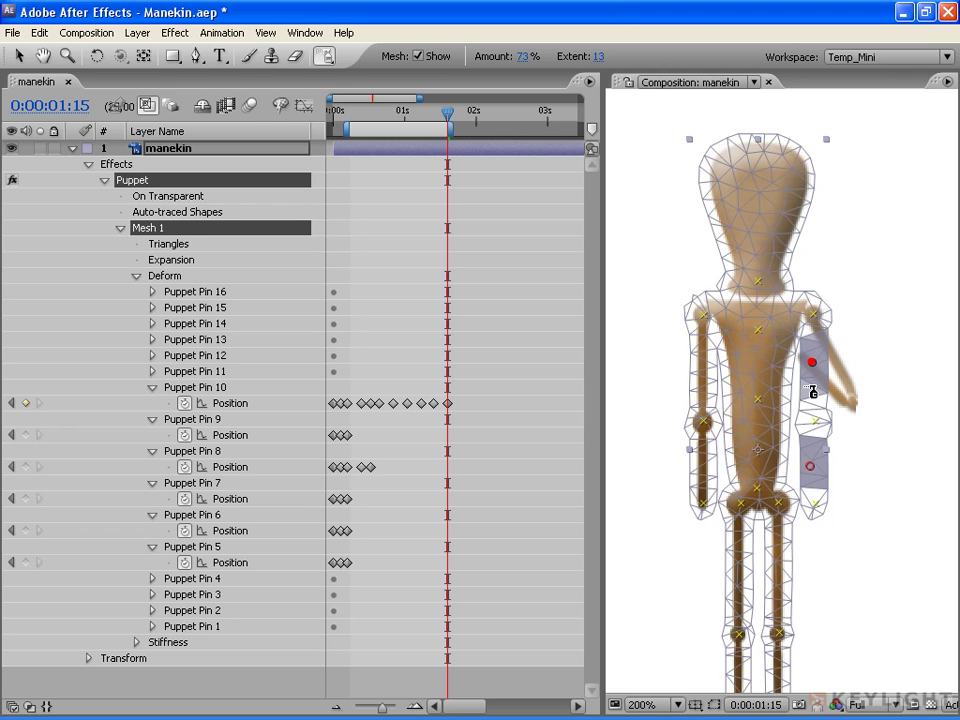
Switch back to the Puppet Pin Tool and toggle the mesh display to inspect it.
left_click(326, 58)
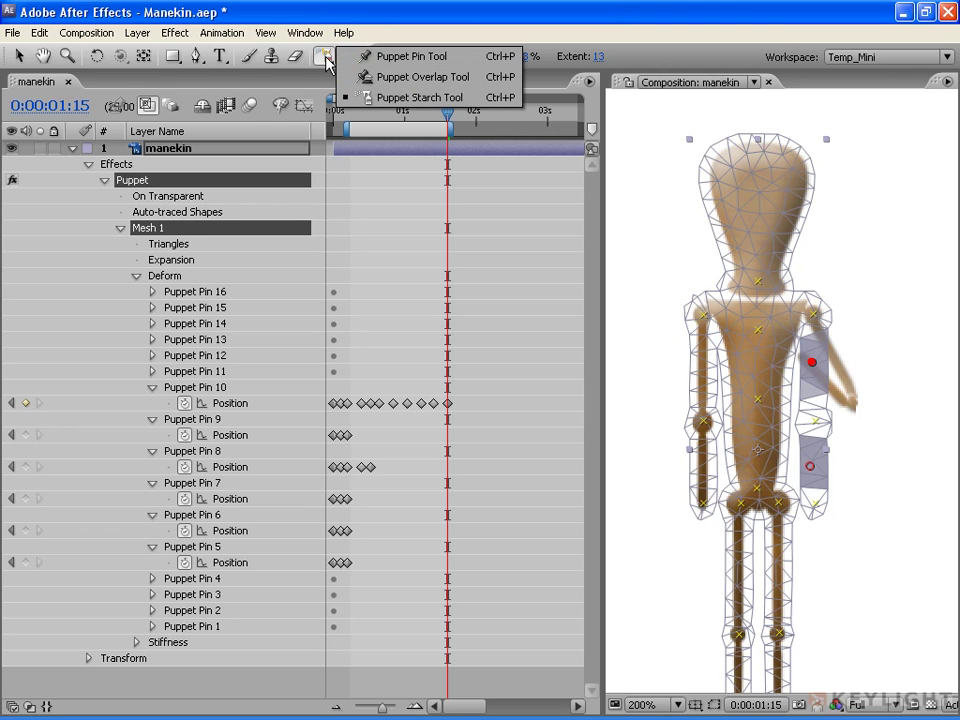
left_click(385, 58)
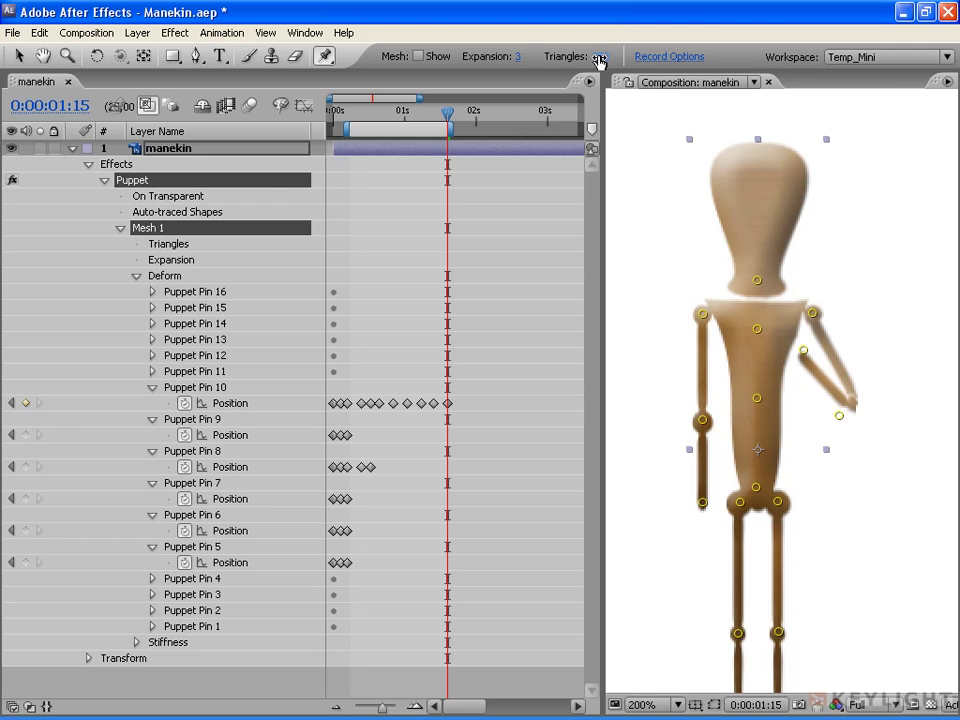
left_click(418, 56)
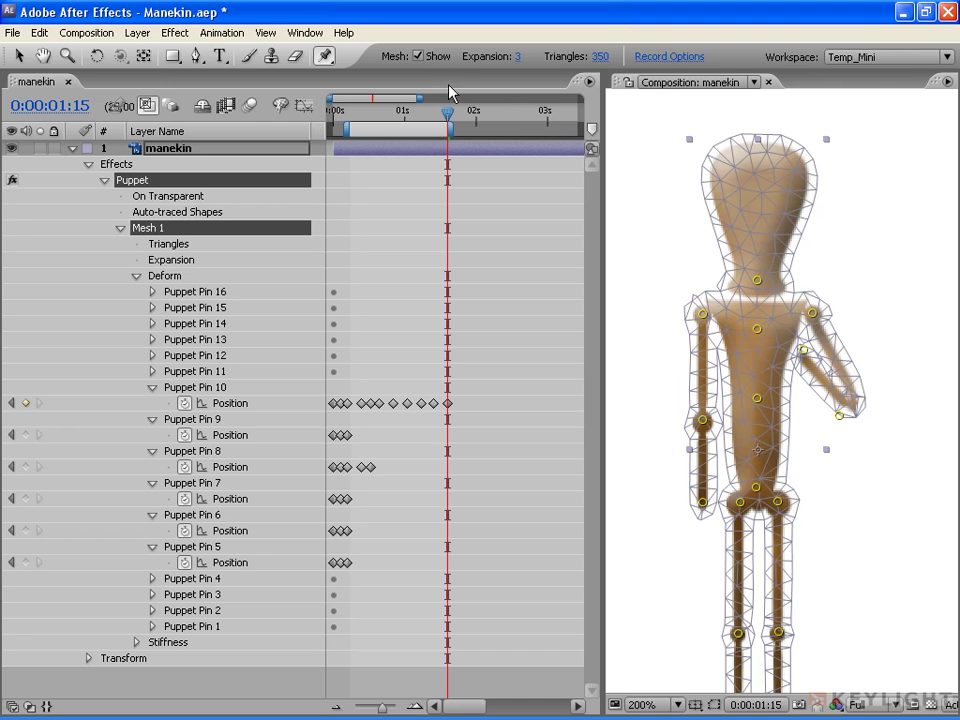
left_click(418, 57)
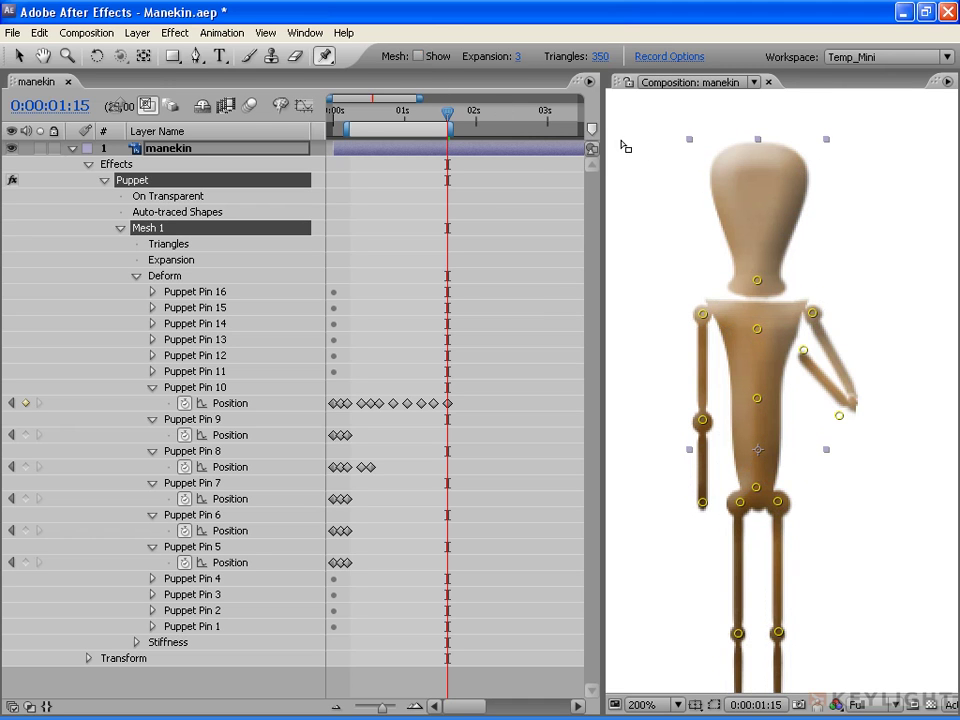
Rebuild the mesh with 450 triangles and hold Ctrl to arm live pin recording.
left_click(598, 57)
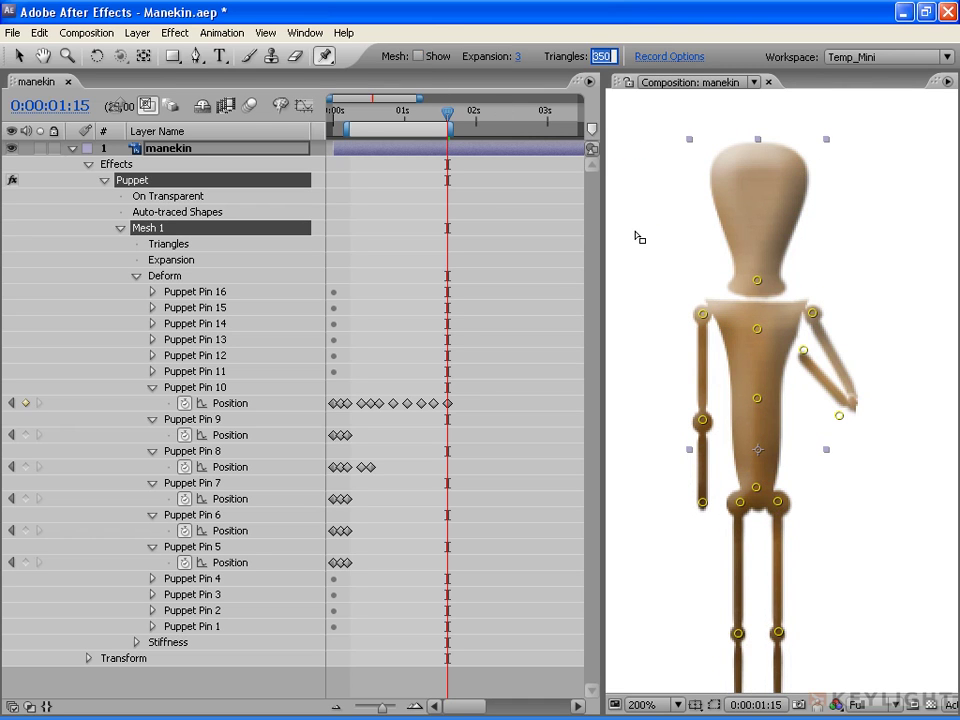
type("45")
key("Return")
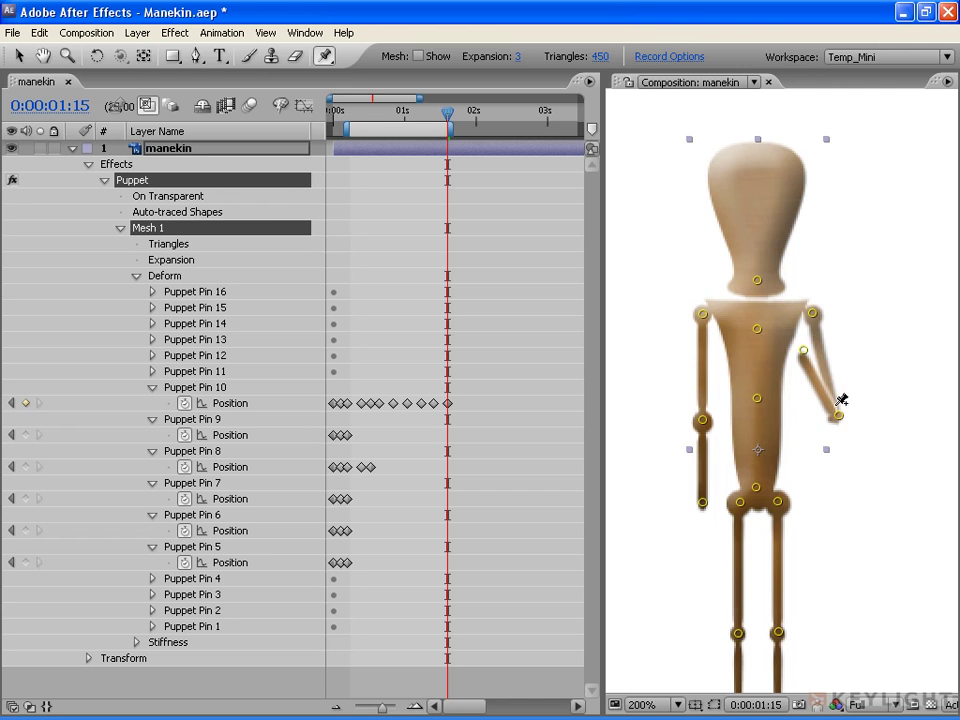
key("ctrl")
Record the hand pin's motion and play it back, stopping at 0:00:01:15.
left_click_drag(826, 417, 826, 418)
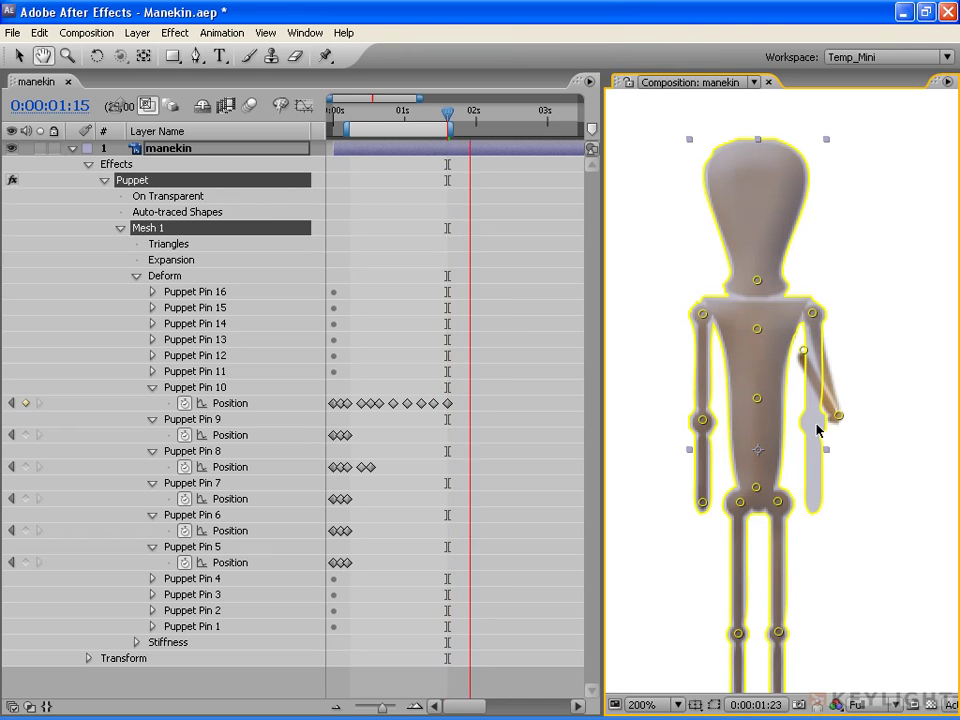
key("space")
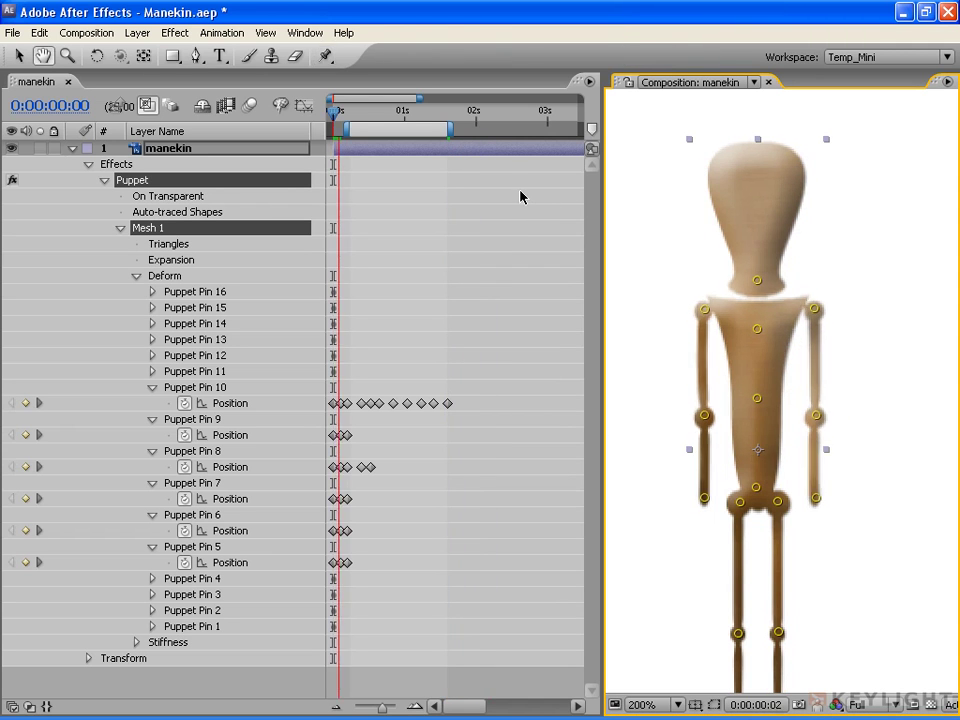
key("space")
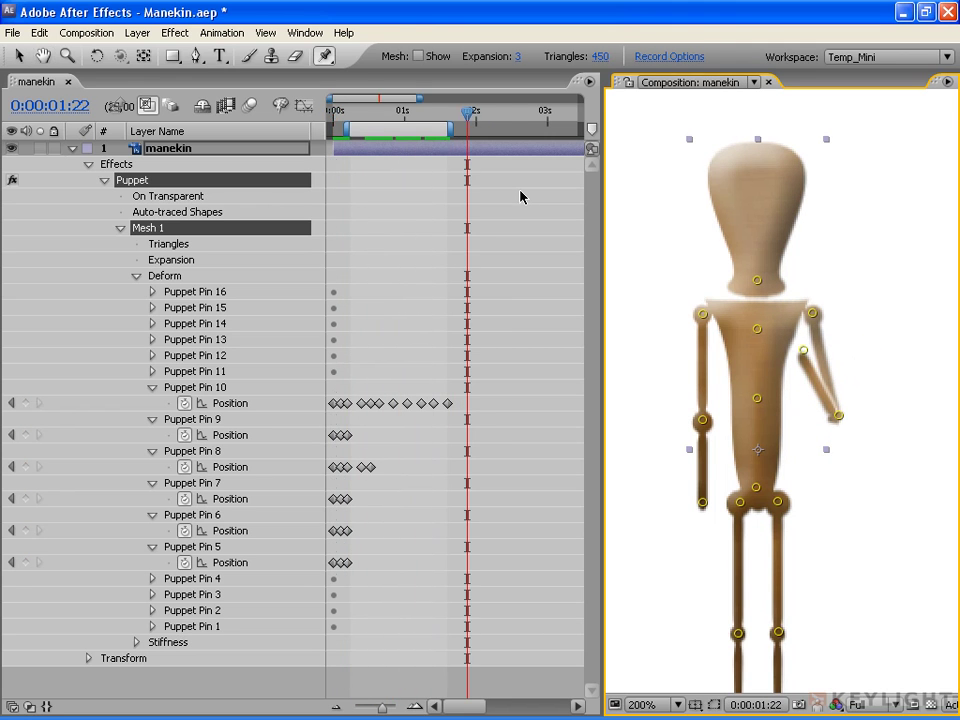
left_click(464, 116)
left_click_drag(464, 116, 350, 116)
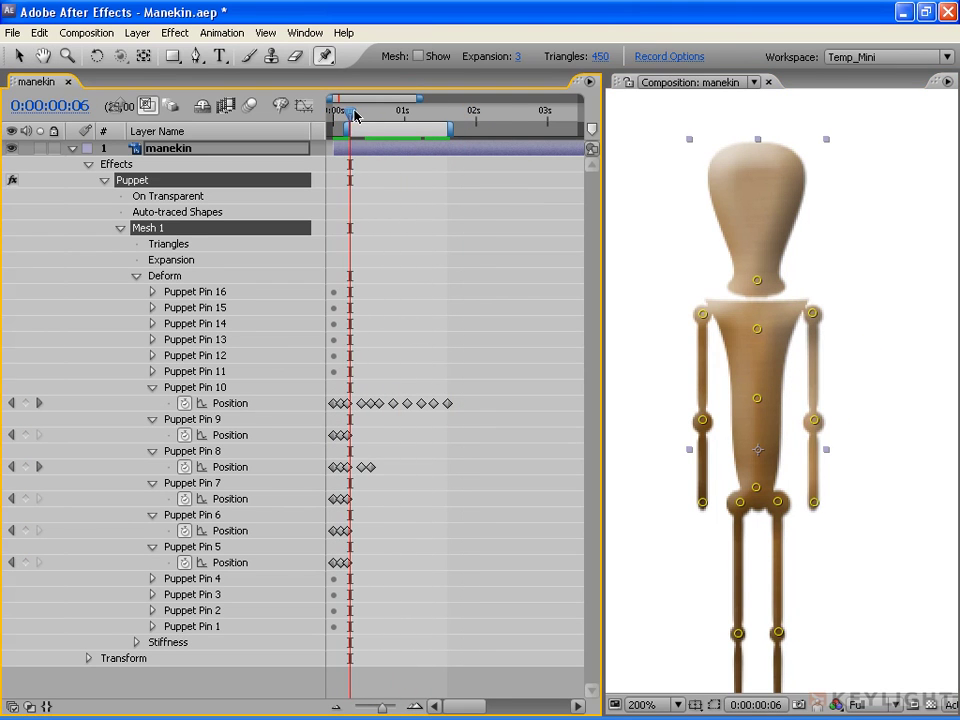
key("space")
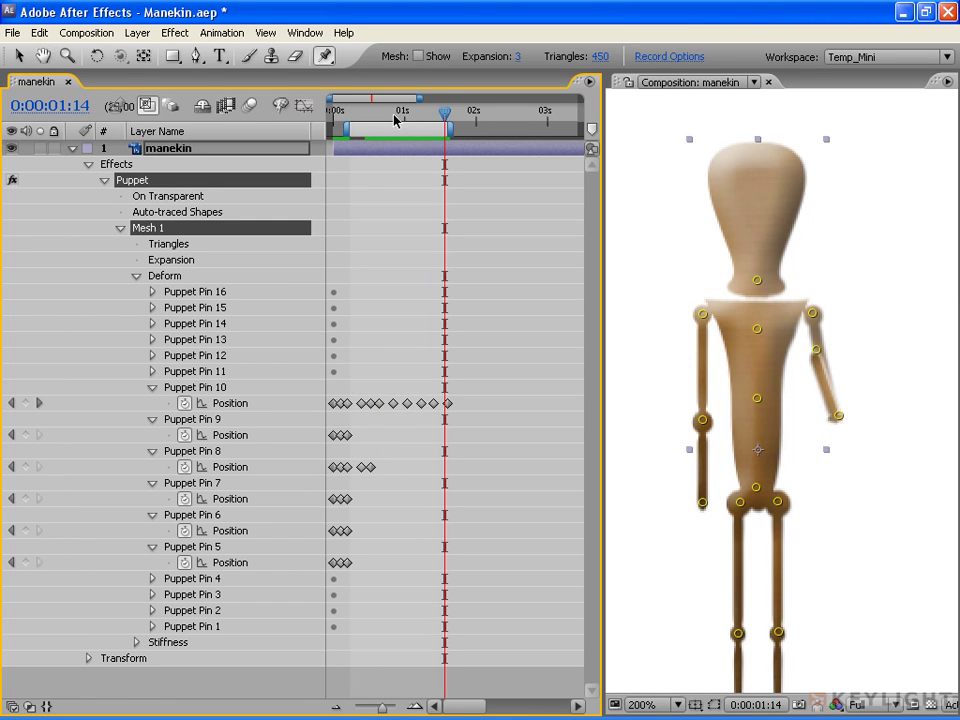
key("space")
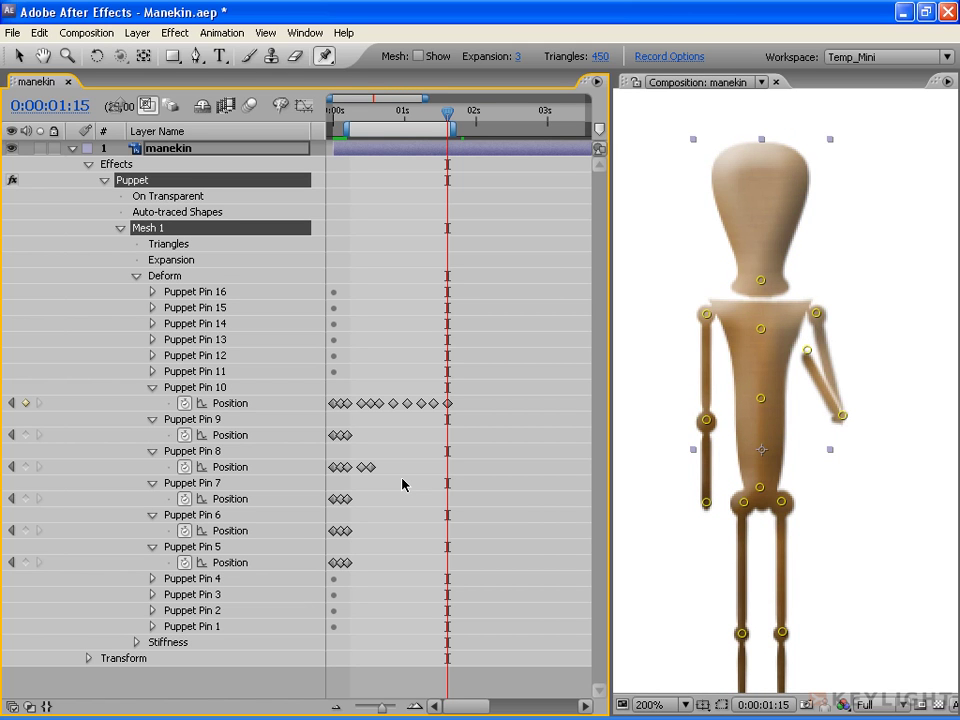
Extend the work area and paste Puppet Pin 8's last keyframe at the current time.
mouse_move(471, 127)
left_mouse_down()
mouse_move(482, 127)
mouse_move(448, 118)
left_mouse_up()
left_click(370, 467)
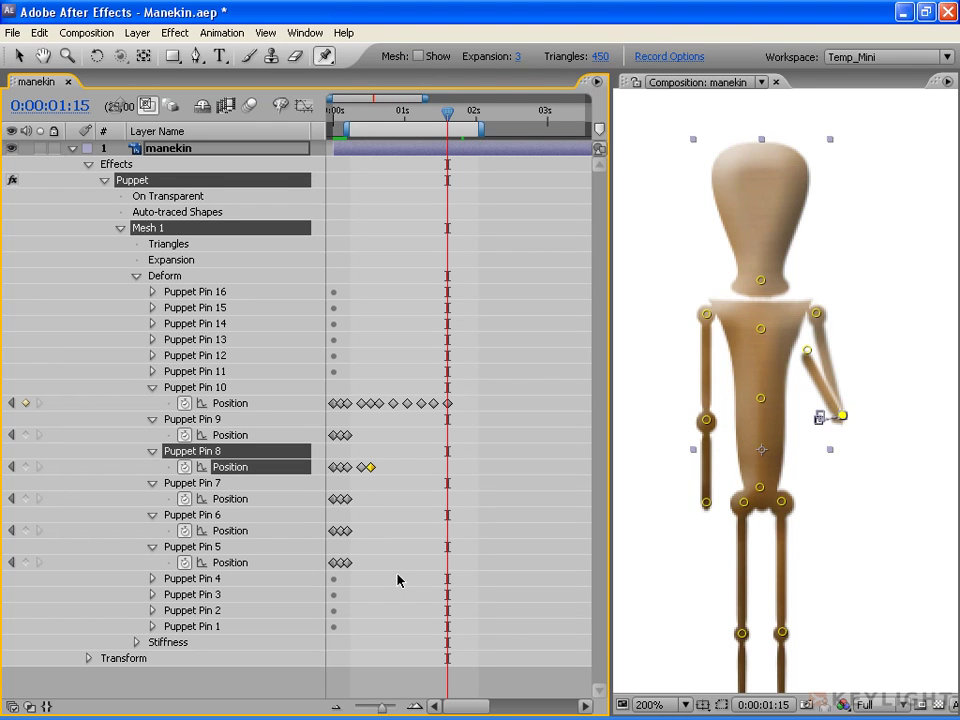
key("ctrl+v")
left_click_drag(449, 118, 460, 120)
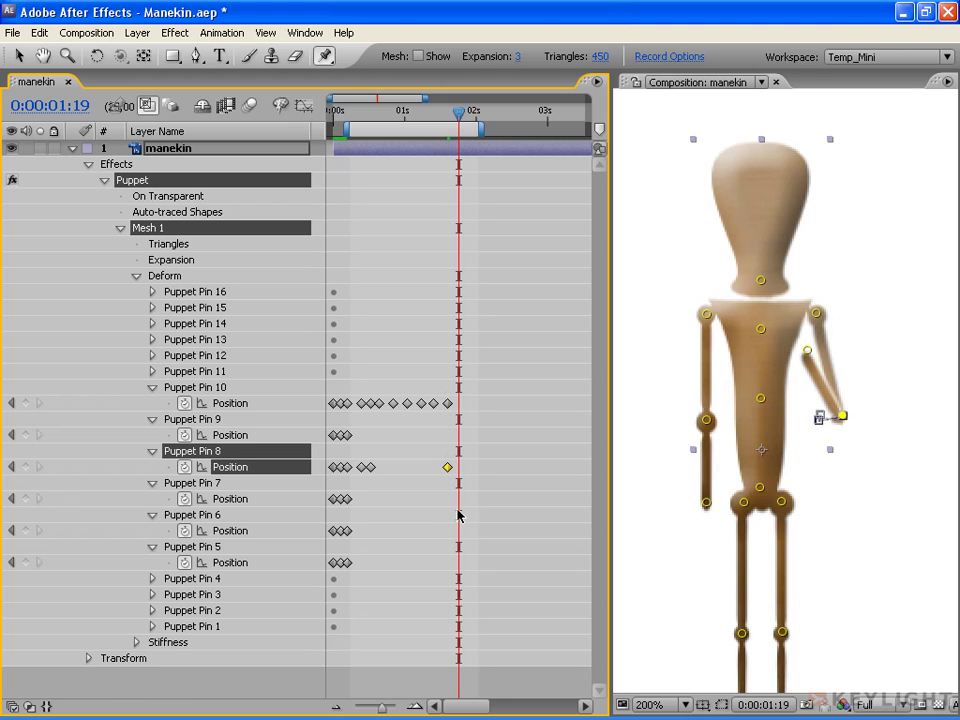
Copy early Pin 10 and Pin 8 rest keyframes to 0:00:01:18 to lower the arm.
left_click(361, 403)
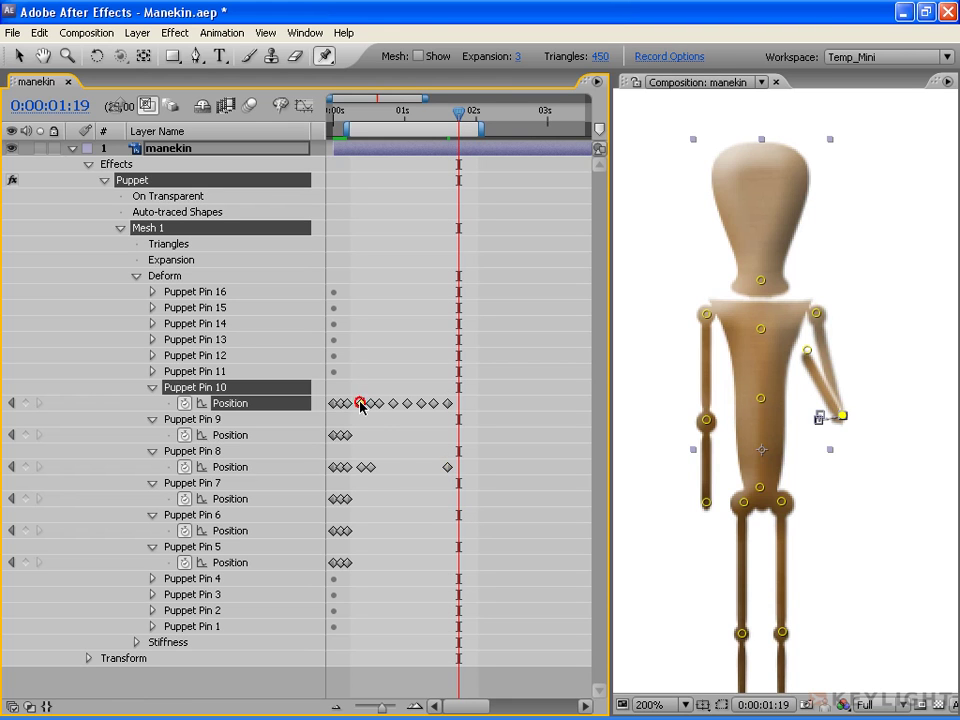
left_click(366, 468, "shift")
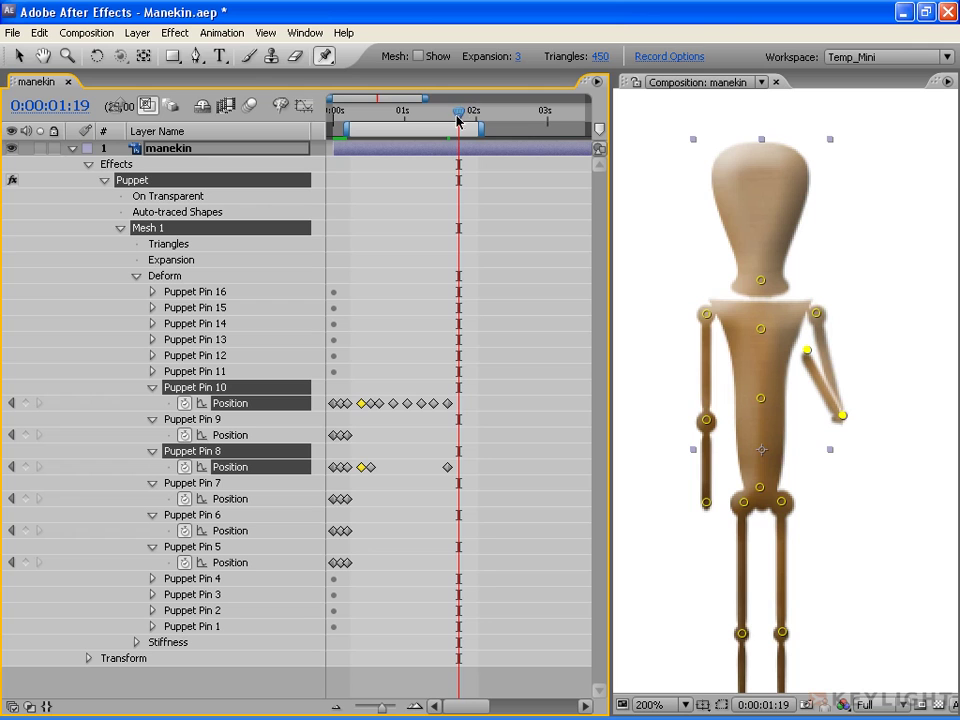
left_click_drag(459, 118, 362, 115)
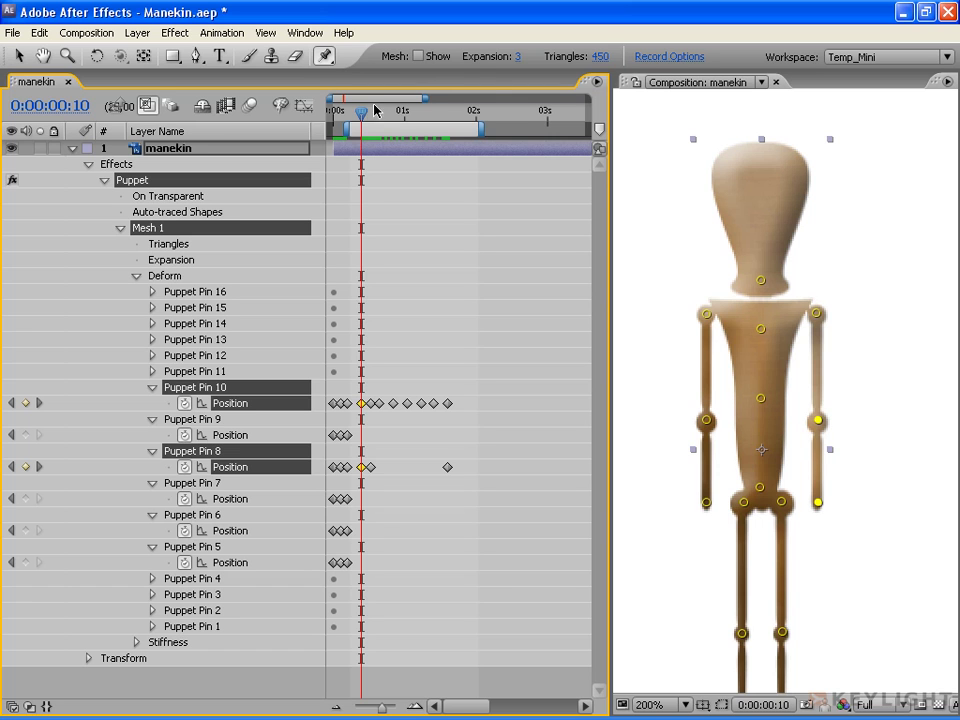
left_click_drag(362, 115, 456, 115)
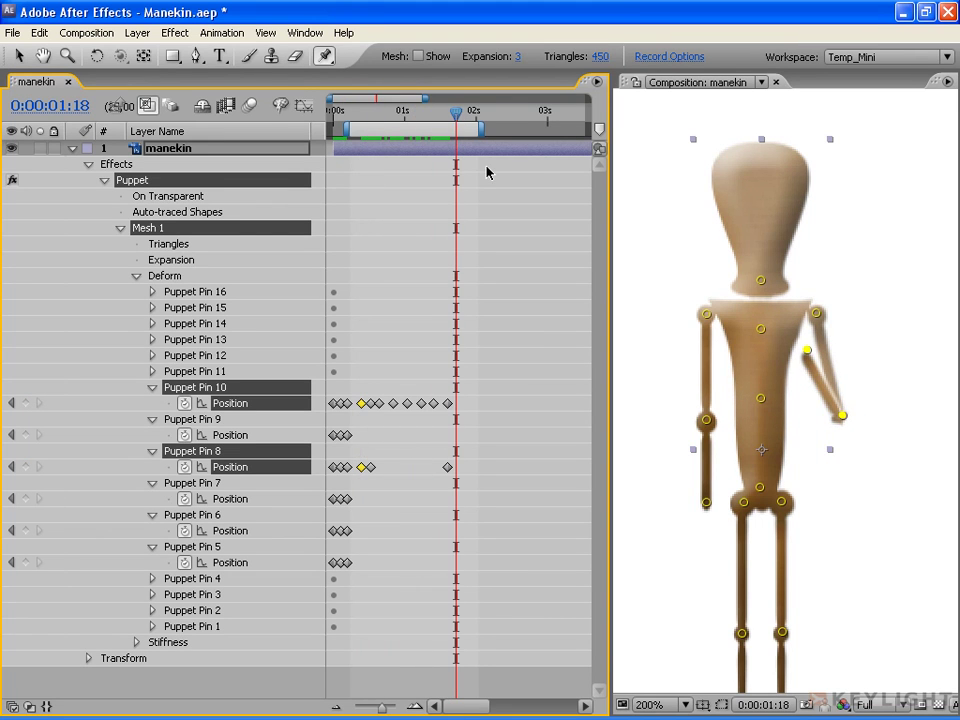
key("ctrl+v")
Preview the full wave from the start and again near 0:00:01:23.
left_click(418, 118)
left_click_drag(418, 118, 321, 118)
key("space")
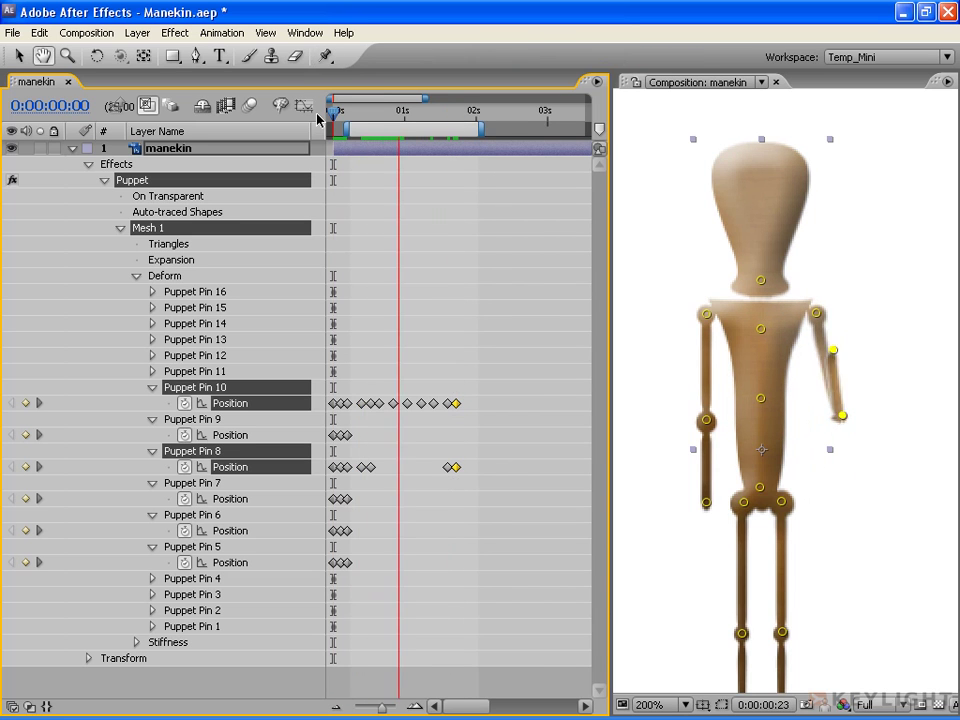
key("space")
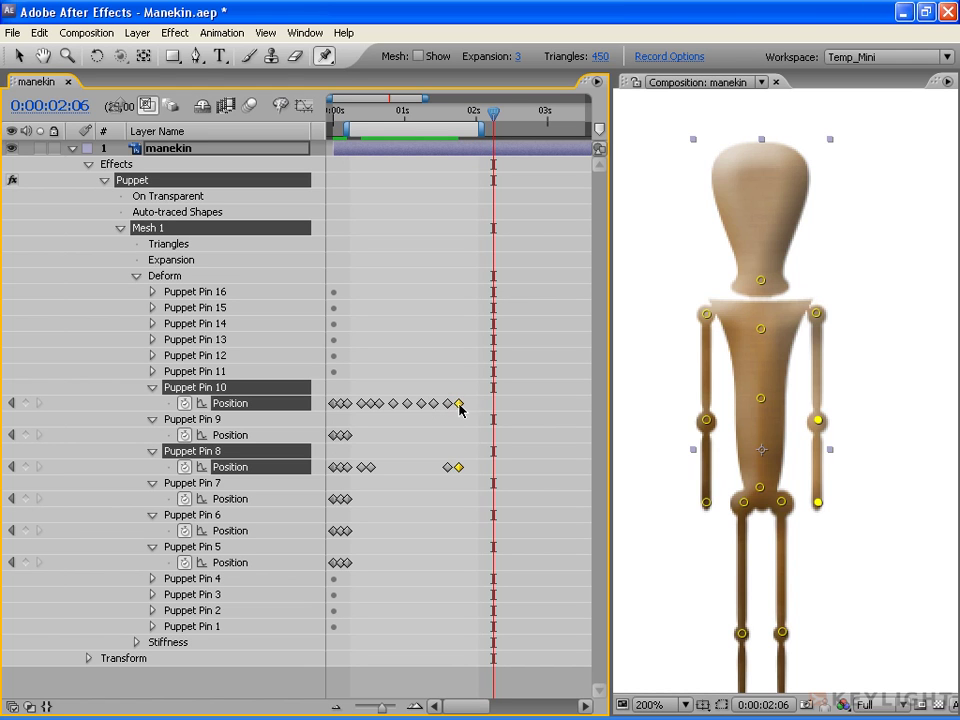
left_click_drag(497, 117, 420, 110)
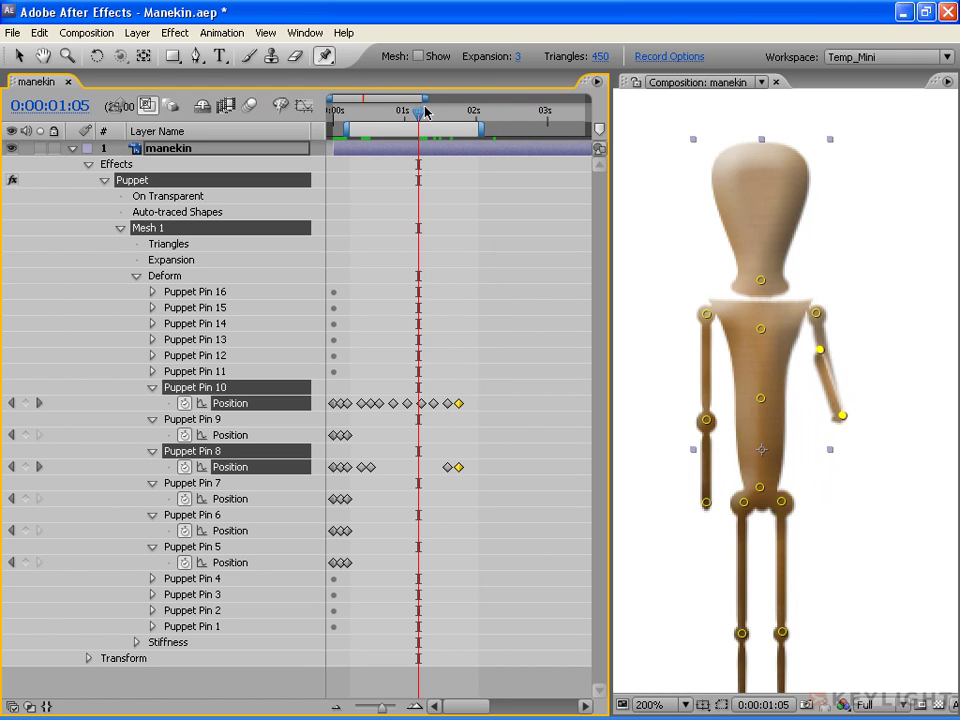
key("space")
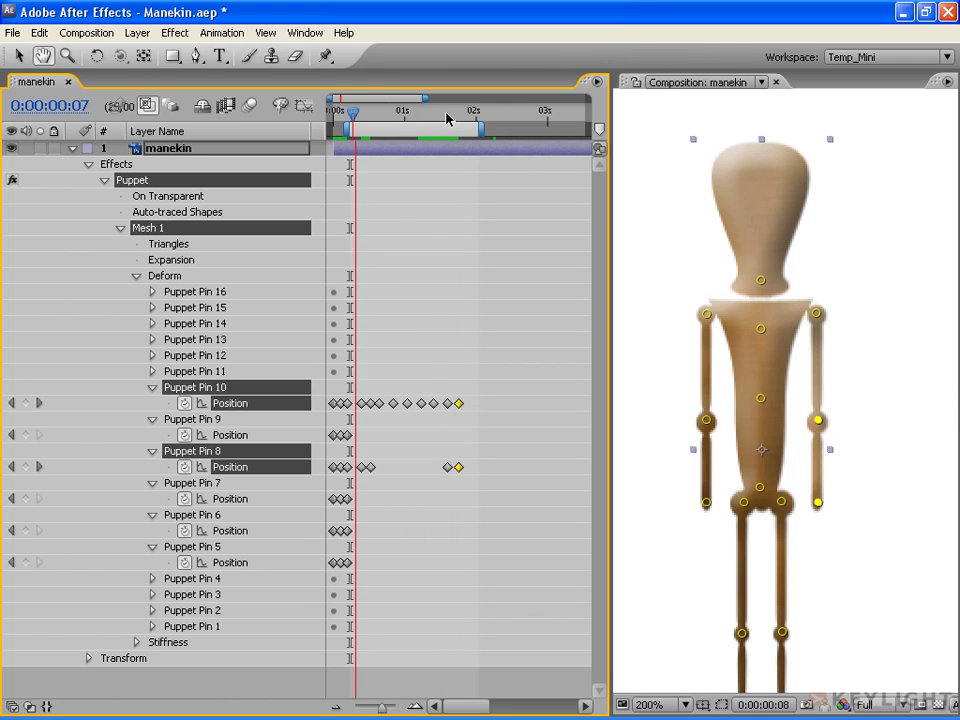
left_click(527, 249)
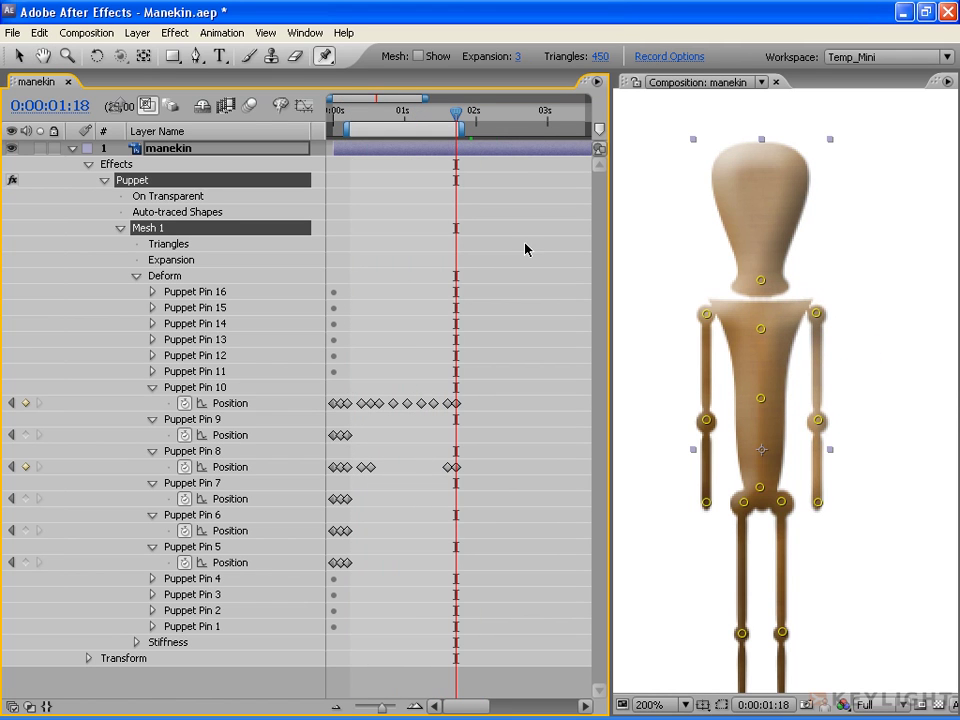
left_click(324, 57)
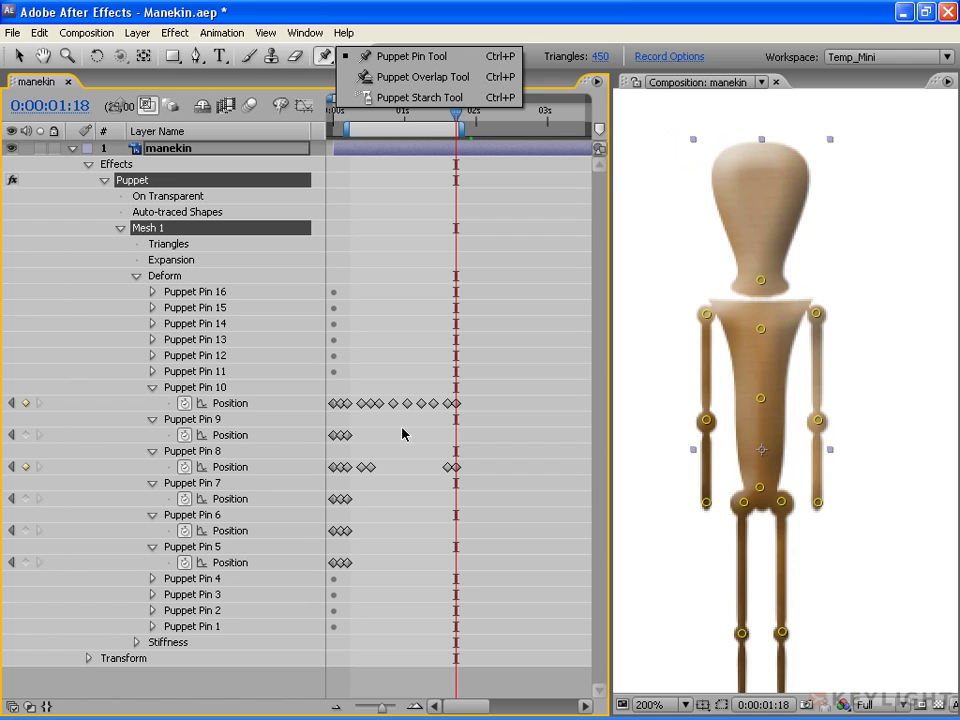
Paste Pins 7 and 9's first rest keyframes at 0:00:01:22 after extending the work area.
left_click(193, 484)
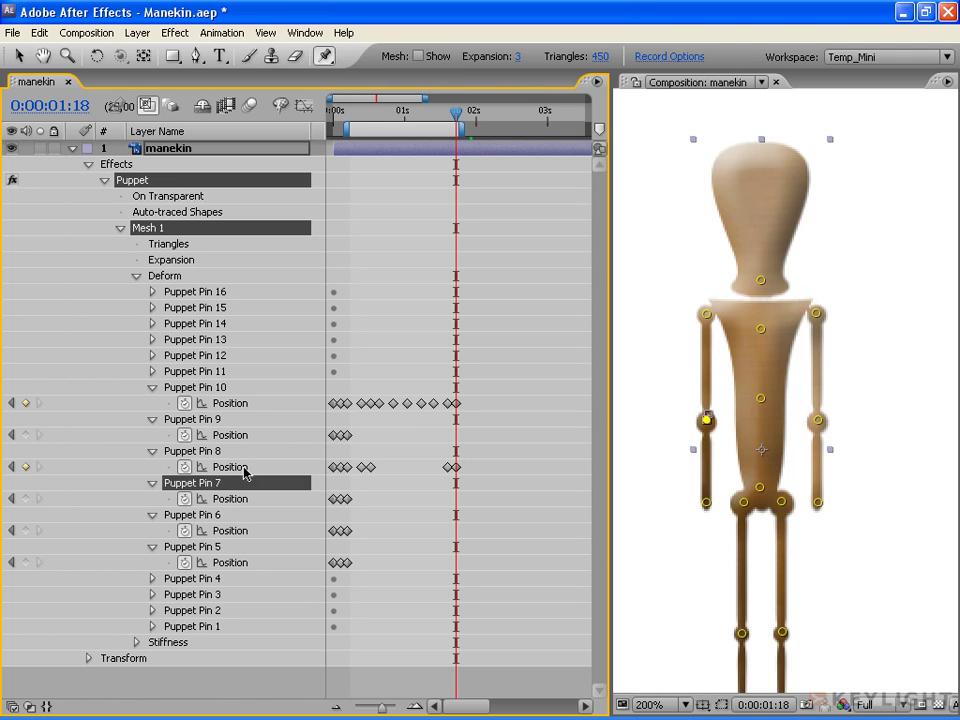
left_click(190, 419, "ctrl")
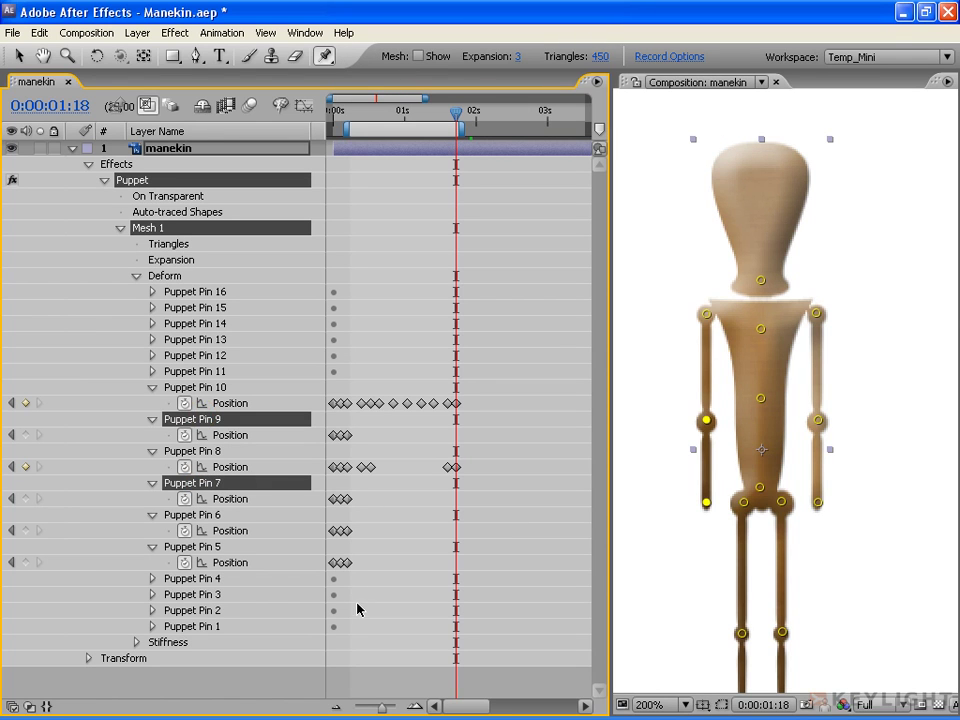
left_click(333, 499)
left_click(332, 436, "shift")
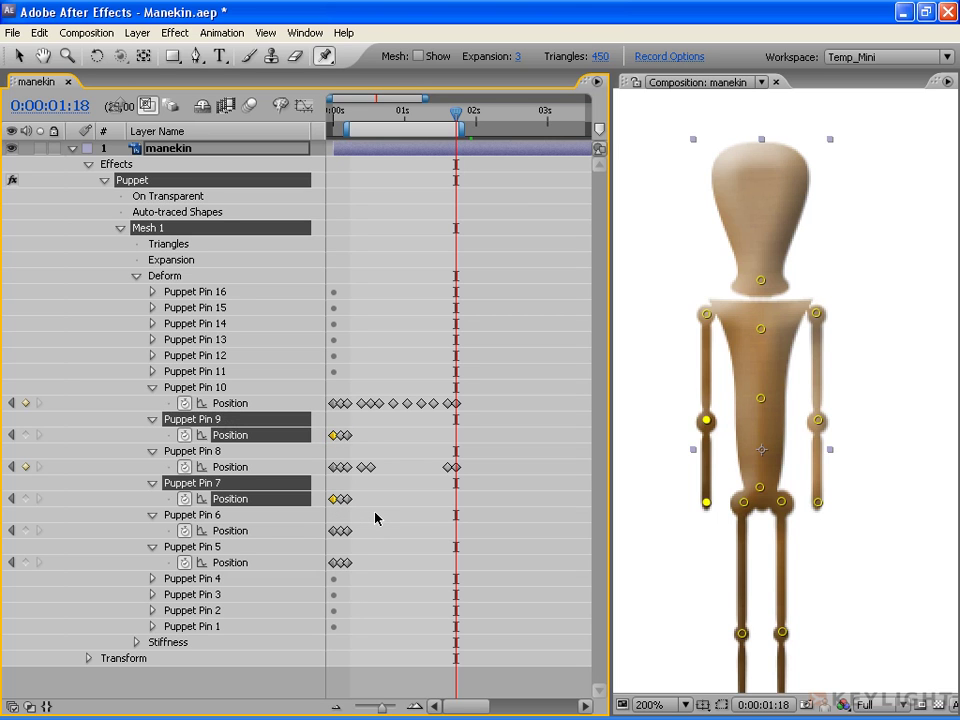
left_click_drag(447, 129, 476, 129)
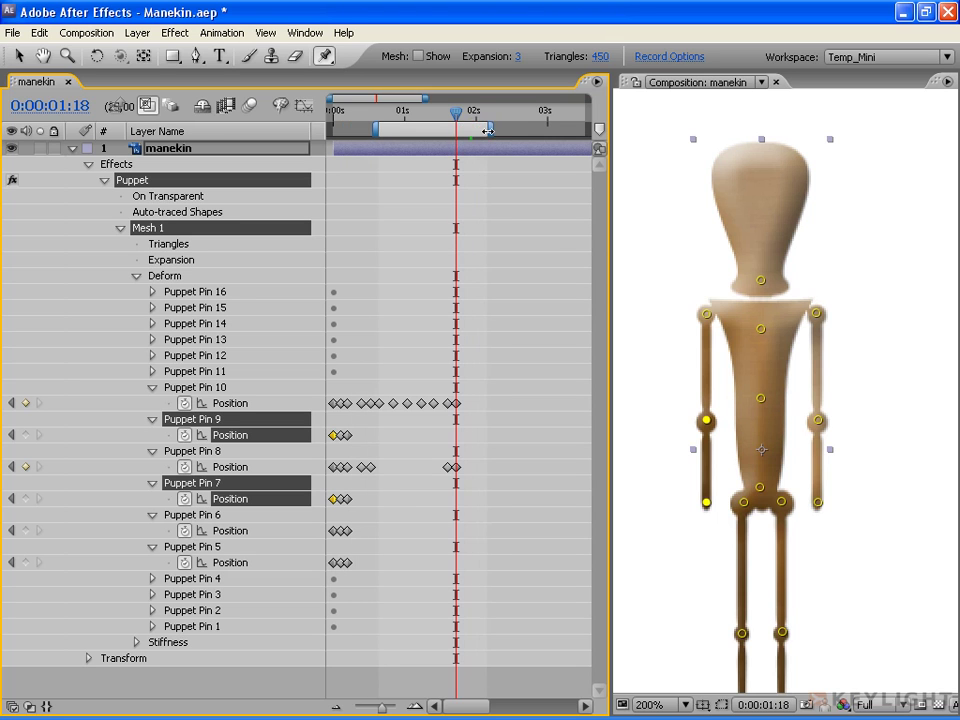
double_click(450, 131)
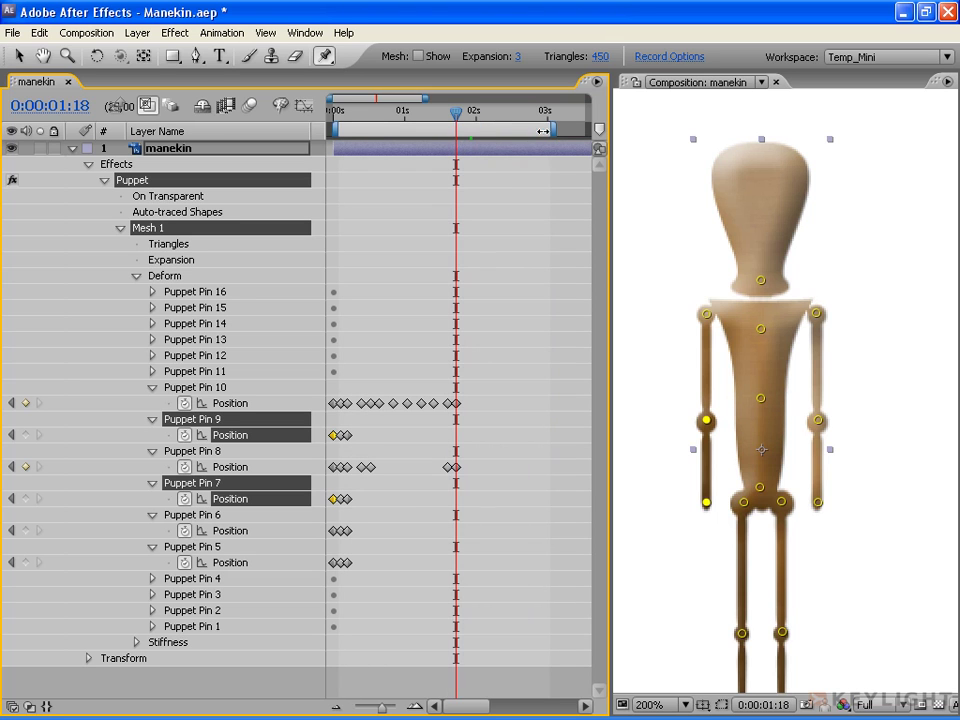
left_click_drag(456, 114, 466, 116)
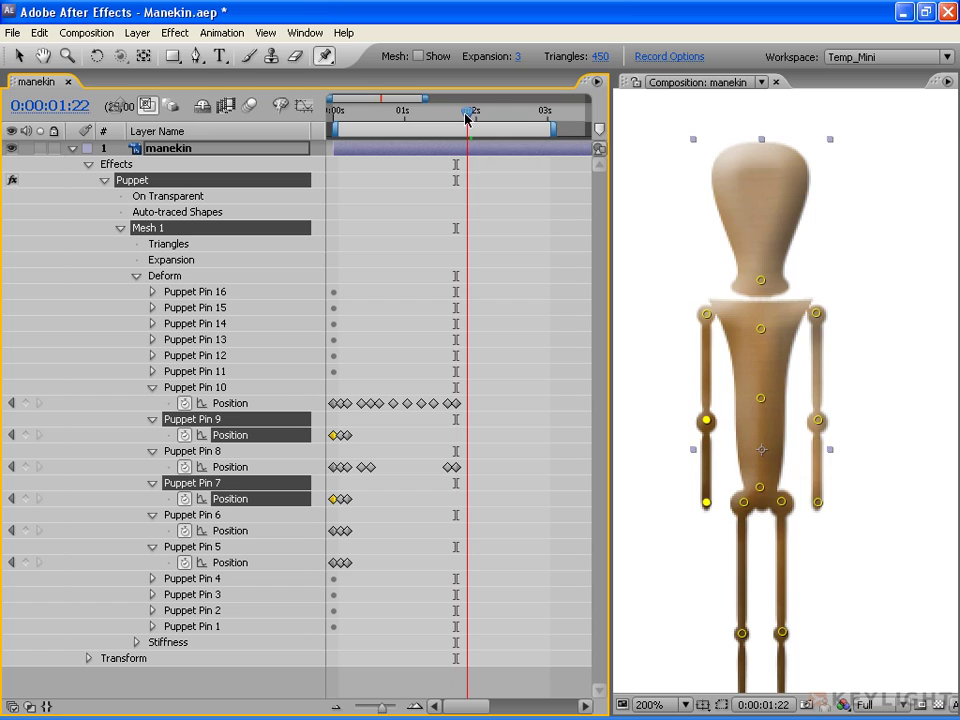
key("ctrl+v")
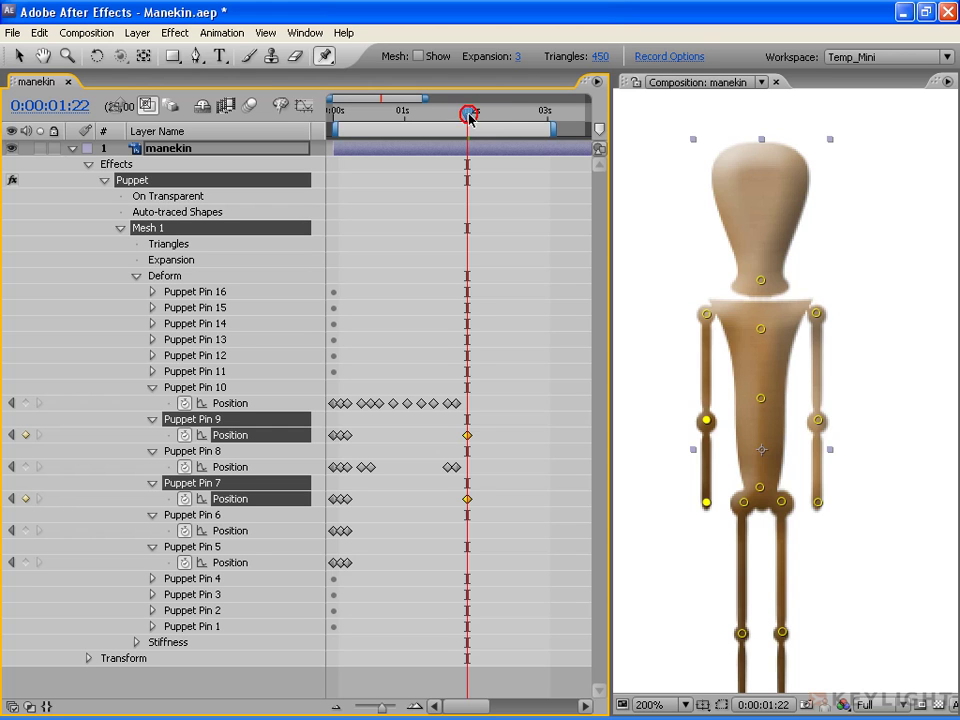
At about two seconds, bend the left arm inward, then select Puppet Pin 9 alone.
left_click_drag(469, 117, 480, 118)
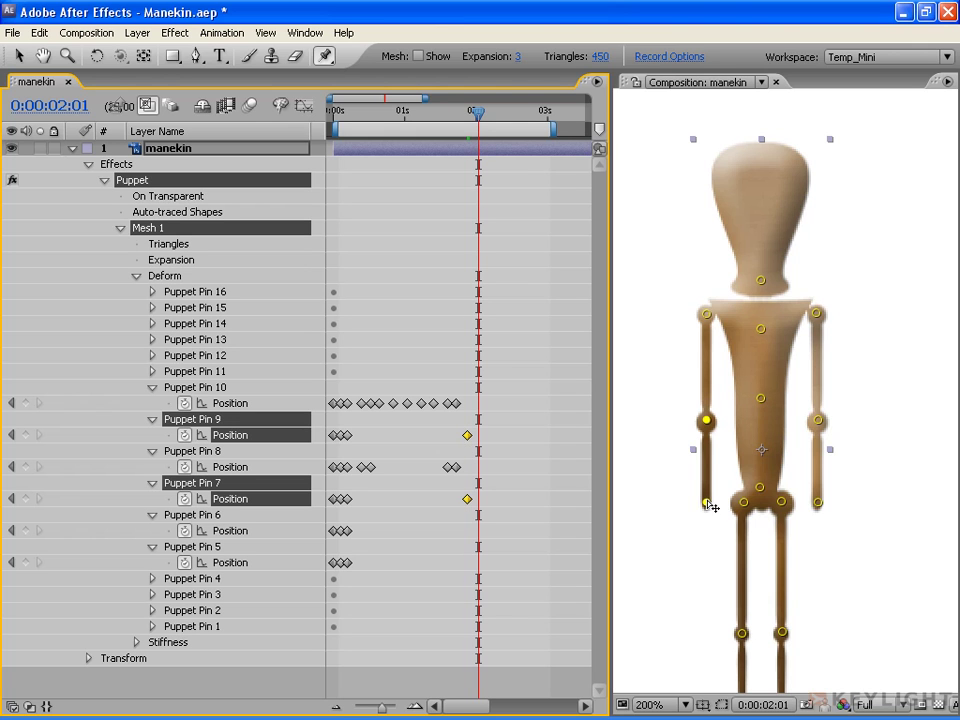
left_click_drag(707, 505, 720, 509)
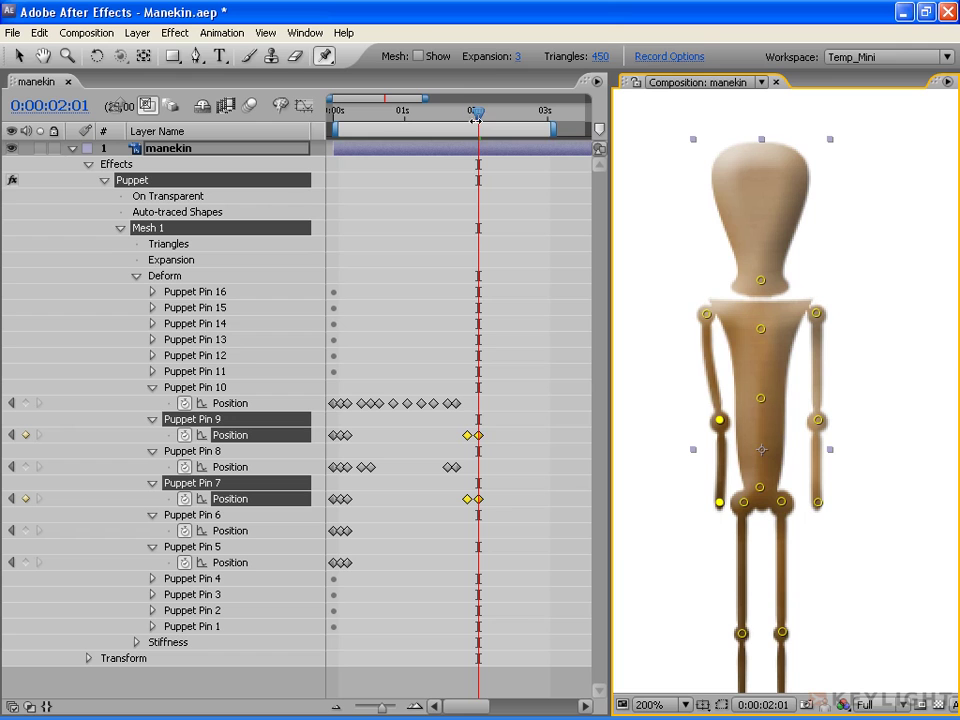
left_click_drag(478, 118, 488, 118)
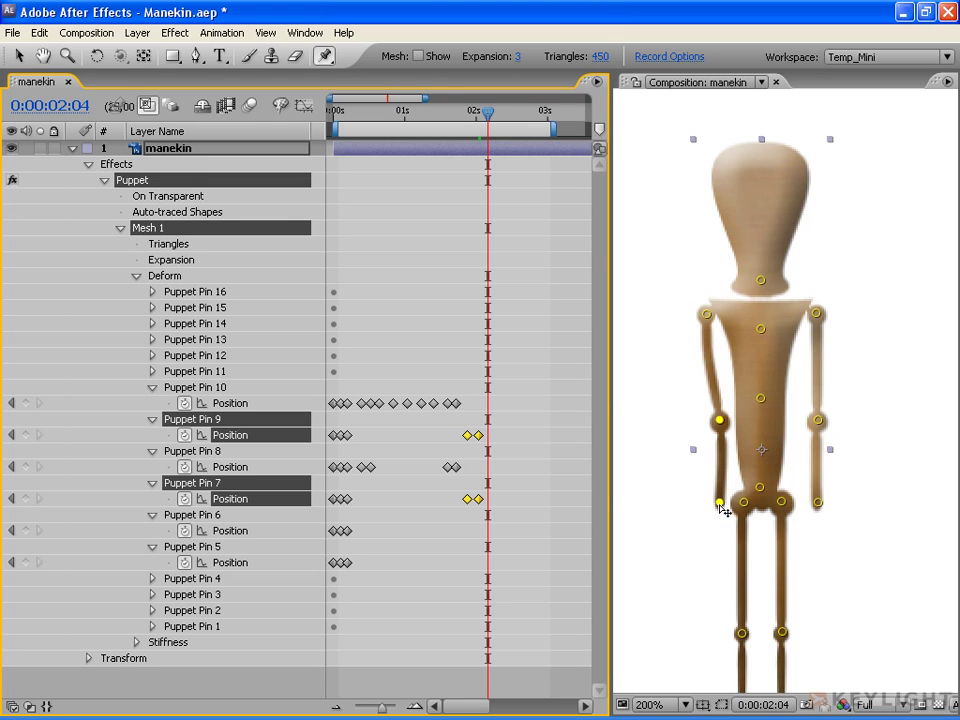
left_click(233, 537)
left_click(484, 423)
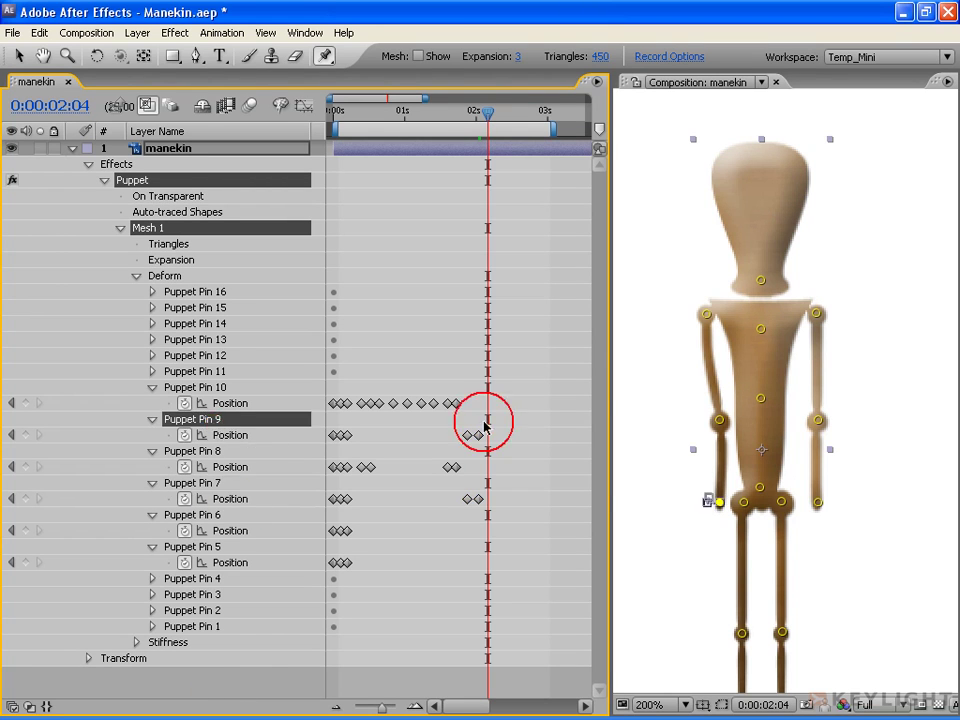
Drag Puppet Pin 9 onto the hip at 0:00:02:04 and pick the Puppet Overlap Tool.
left_click_drag(720, 503, 750, 499)
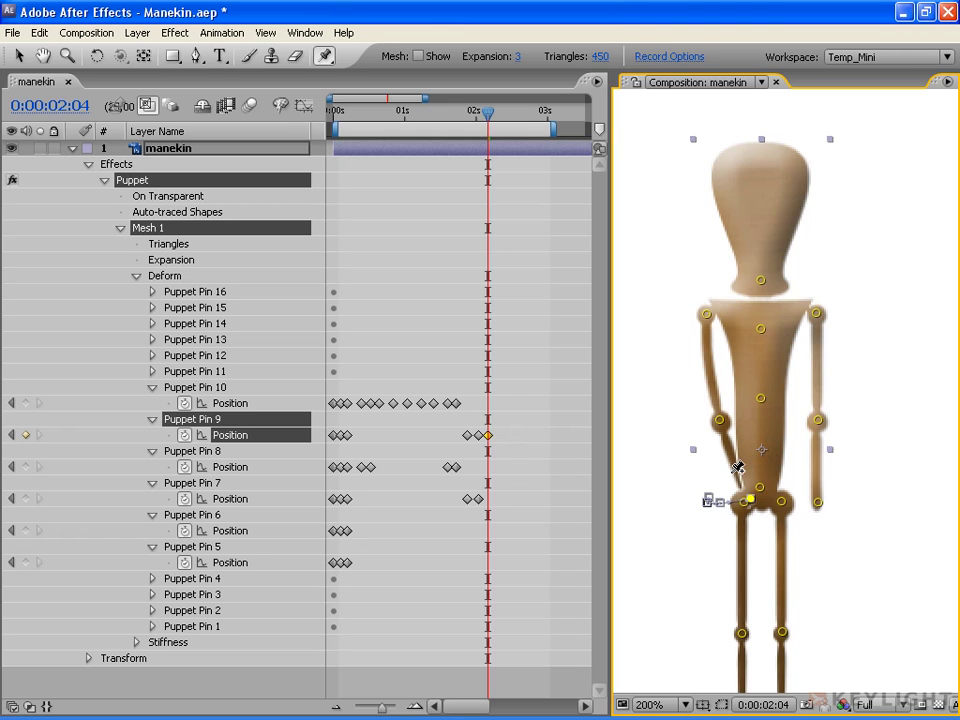
left_click(323, 57)
left_click(366, 77)
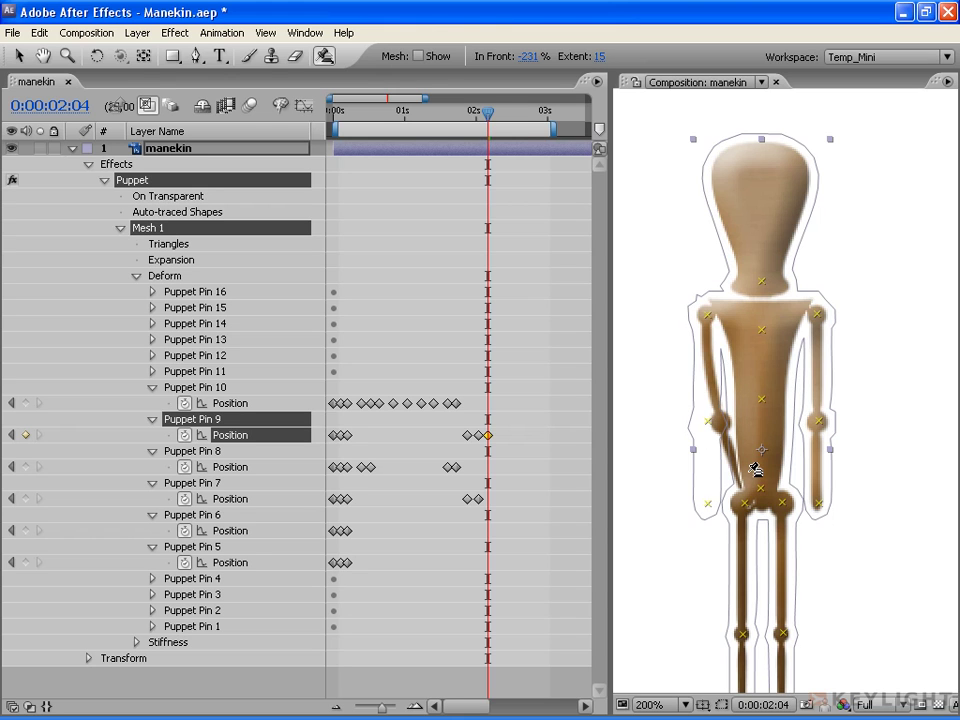
Set In Front to 50% and add an overlap point at the mannequin's hip.
left_click(527, 57)
type("50")
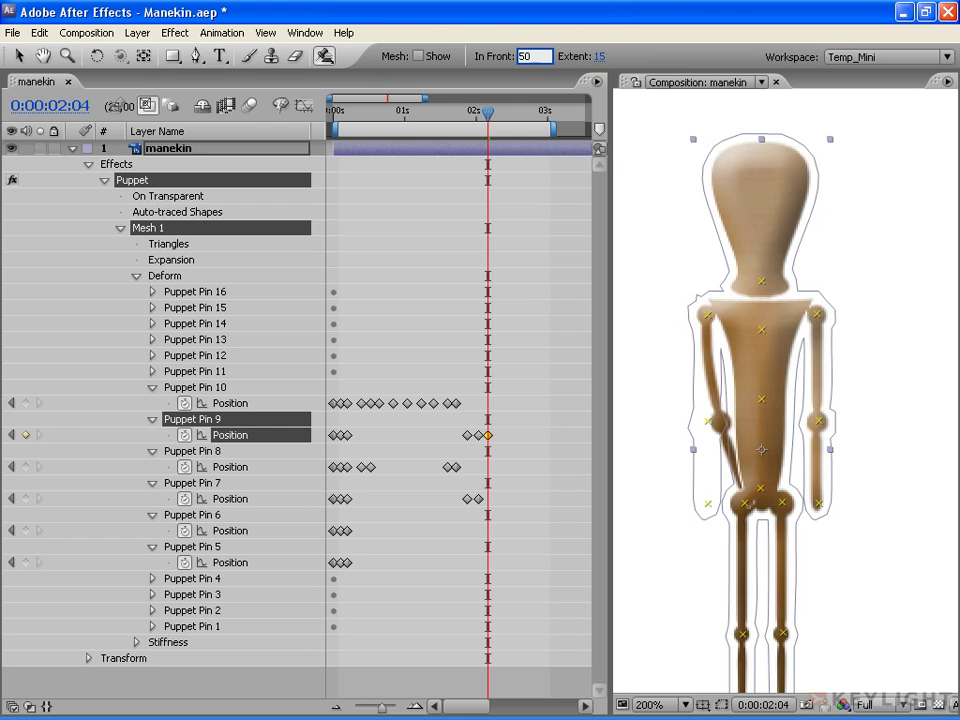
key("Return")
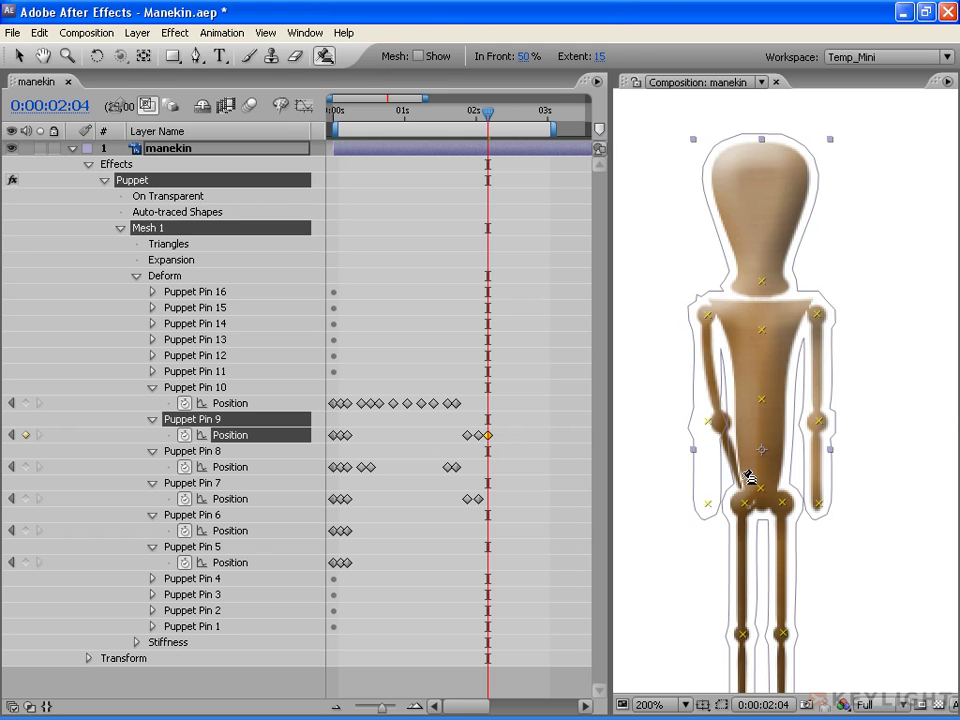
left_click(742, 478)
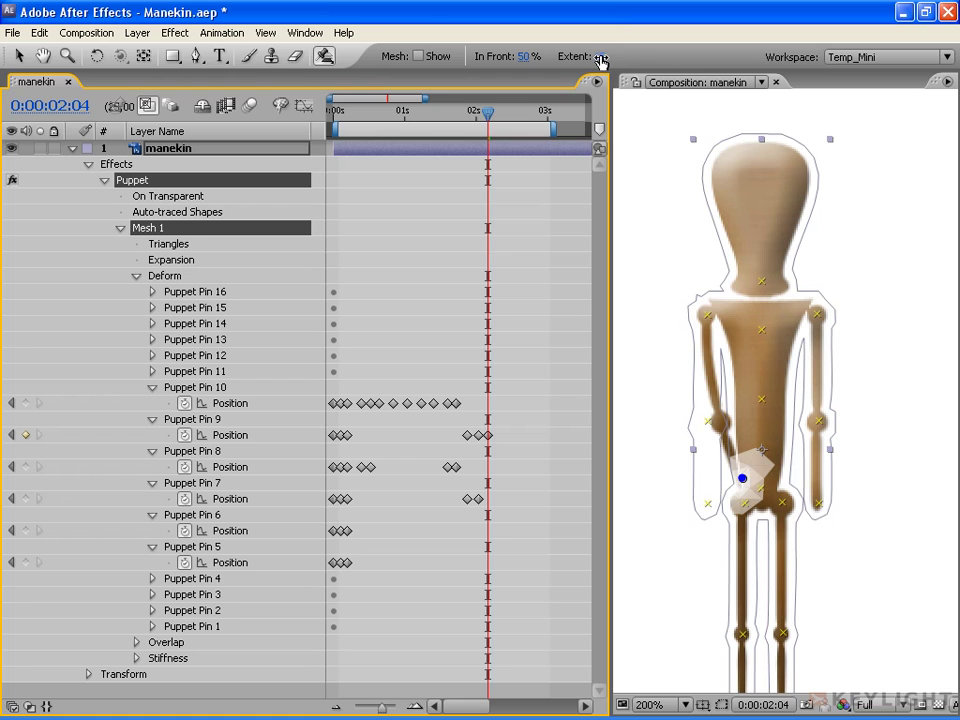
Test other Extent and In Front values, then restore Extent 15 and In Front 50%.
left_click_drag(600, 60, 612, 60)
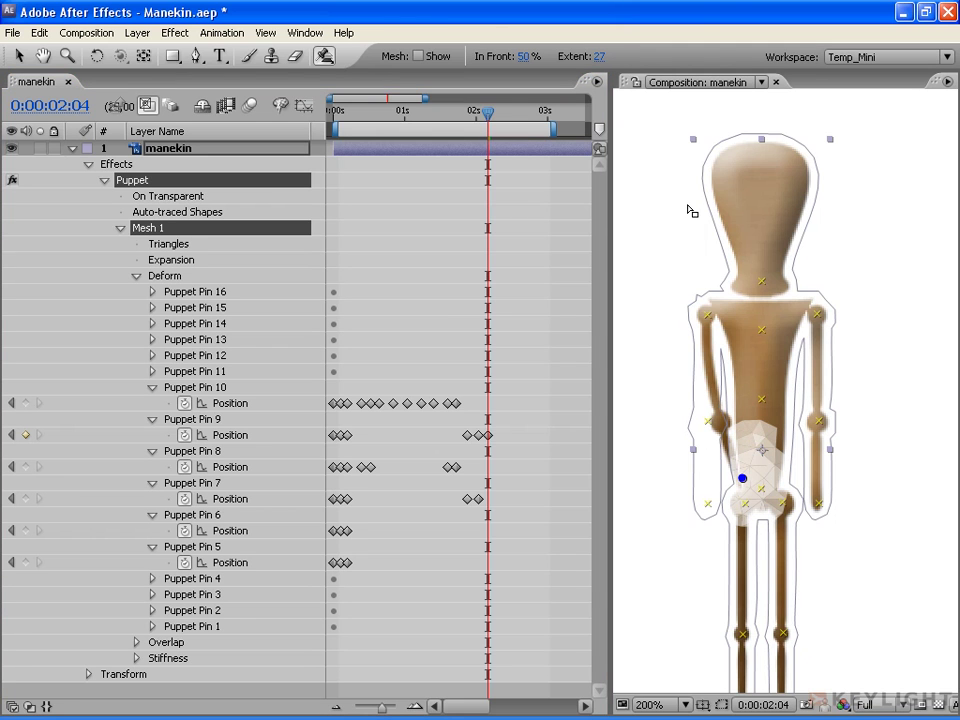
key("ctrl+z")
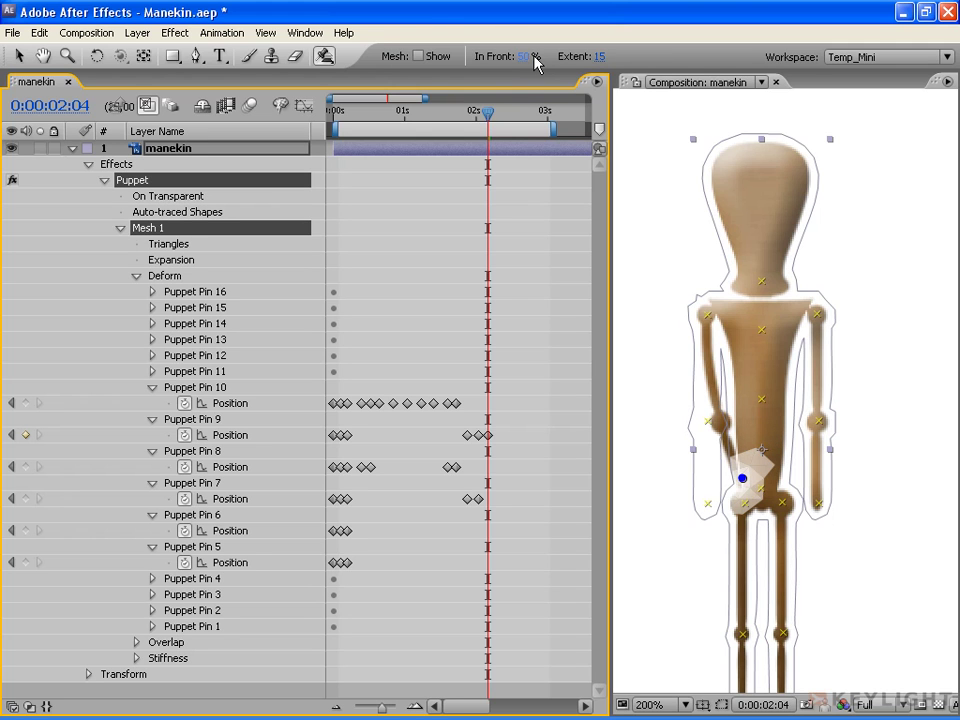
left_click_drag(529, 59, 467, 62)
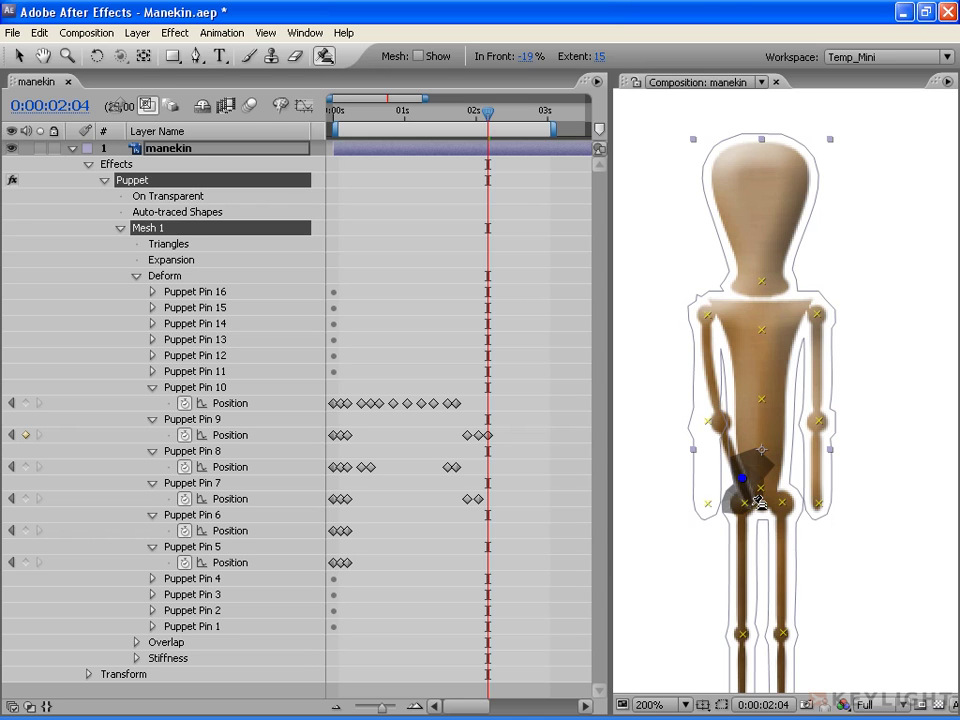
left_click_drag(323, 55, 386, 58)
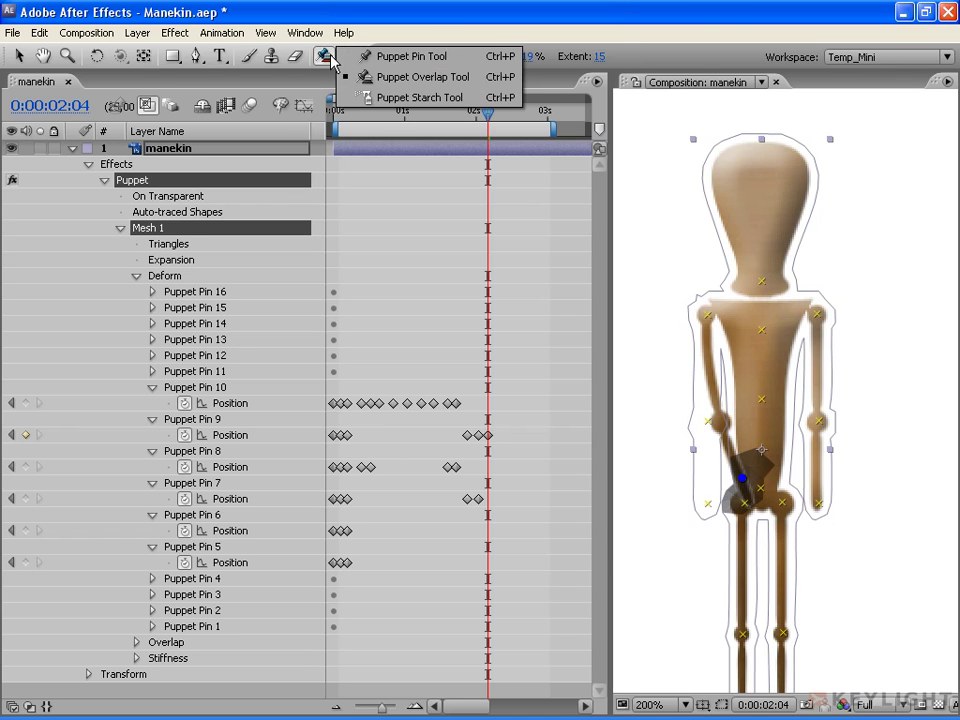
left_click_drag(323, 55, 395, 77)
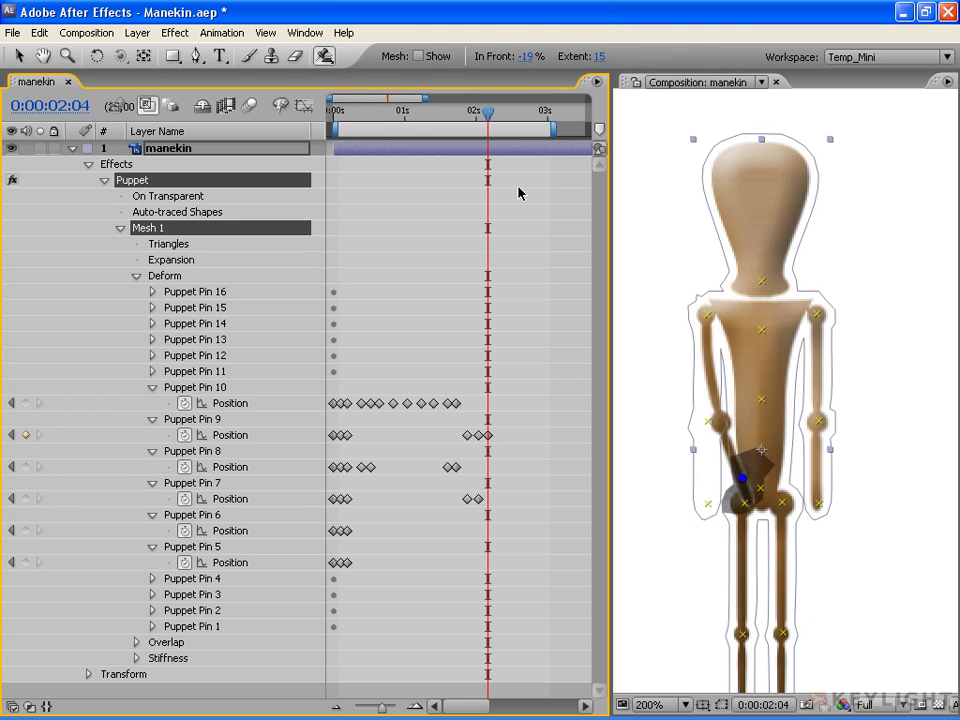
type("50")
key("Return")
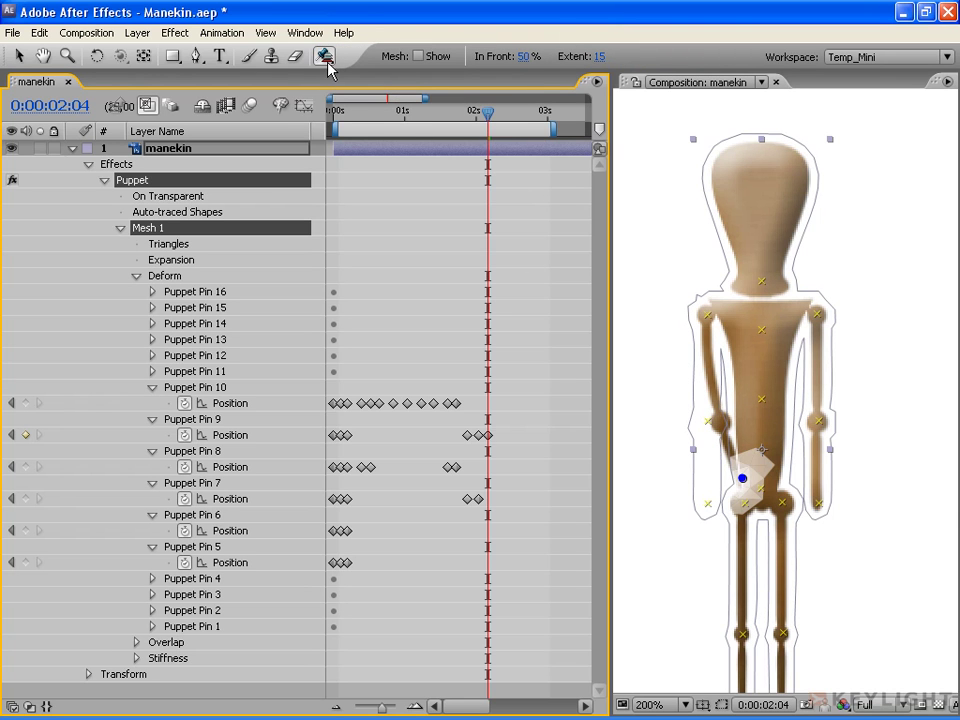
left_click_drag(329, 68, 380, 58)
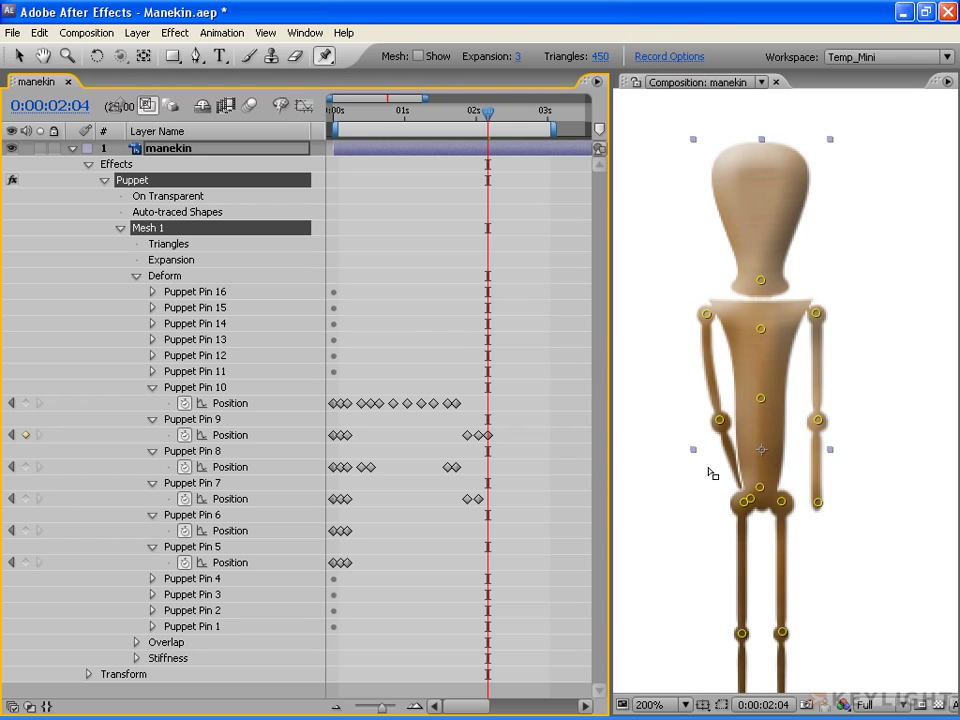
At 0:00:02:07, raise Puppet Pin 9's hand pin slightly on the hip.
left_click(190, 420)
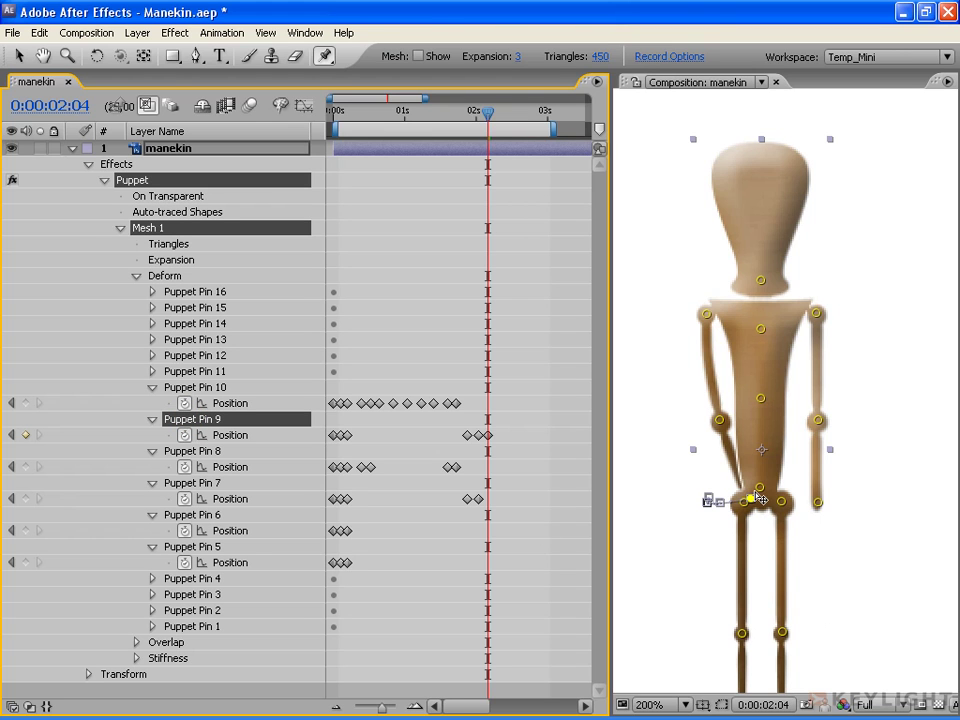
left_click(489, 117)
left_click_drag(489, 117, 496, 114)
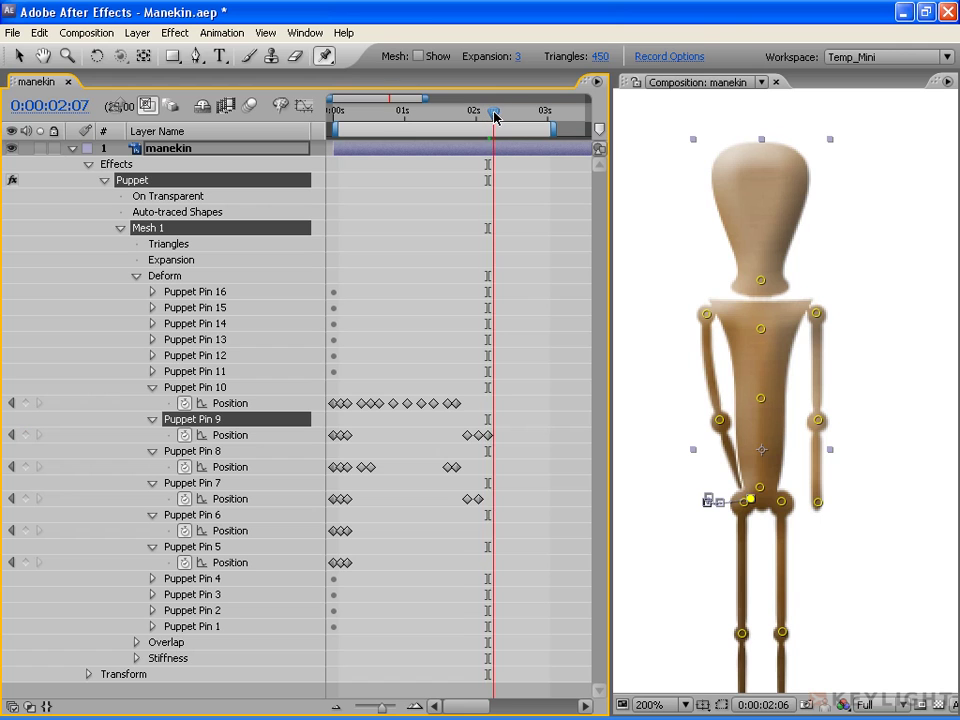
left_click(16, 57)
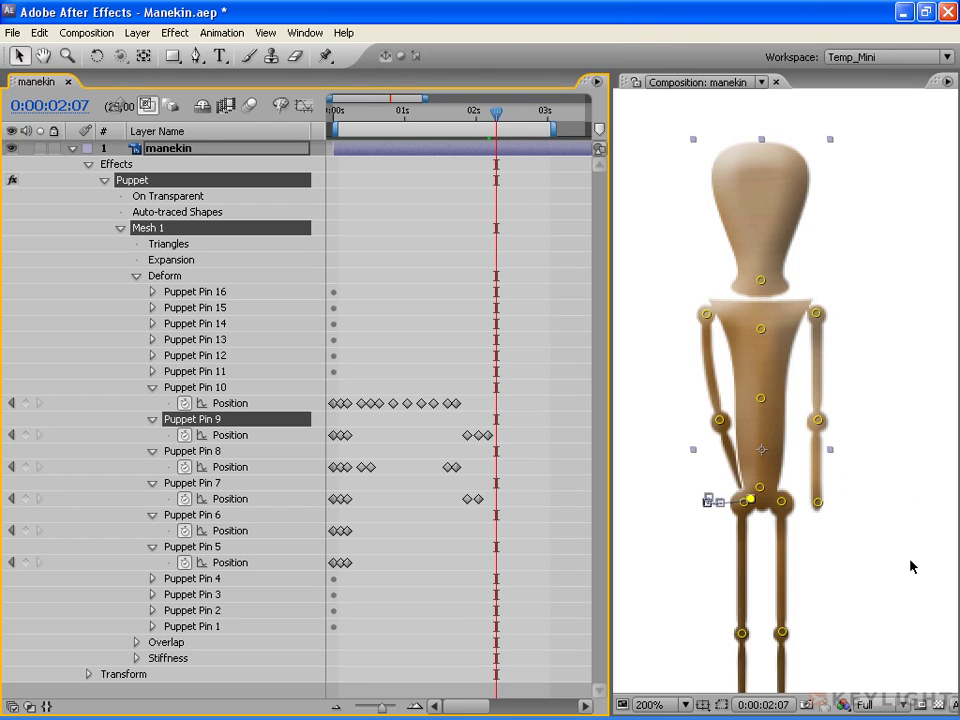
left_click(743, 501)
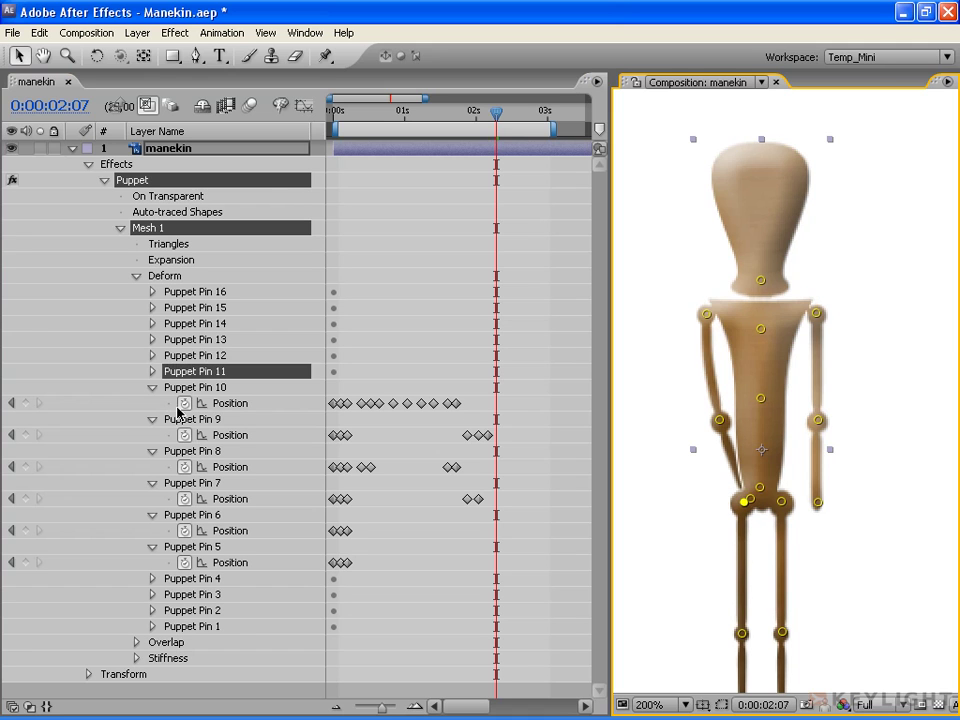
left_click(205, 419)
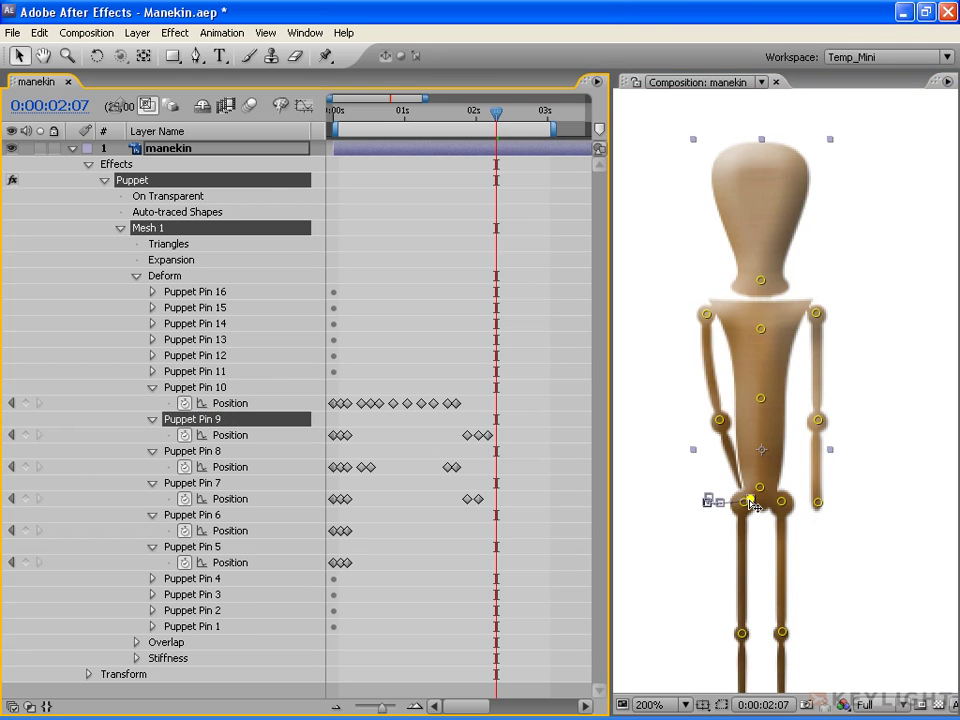
left_click_drag(758, 507, 754, 488)
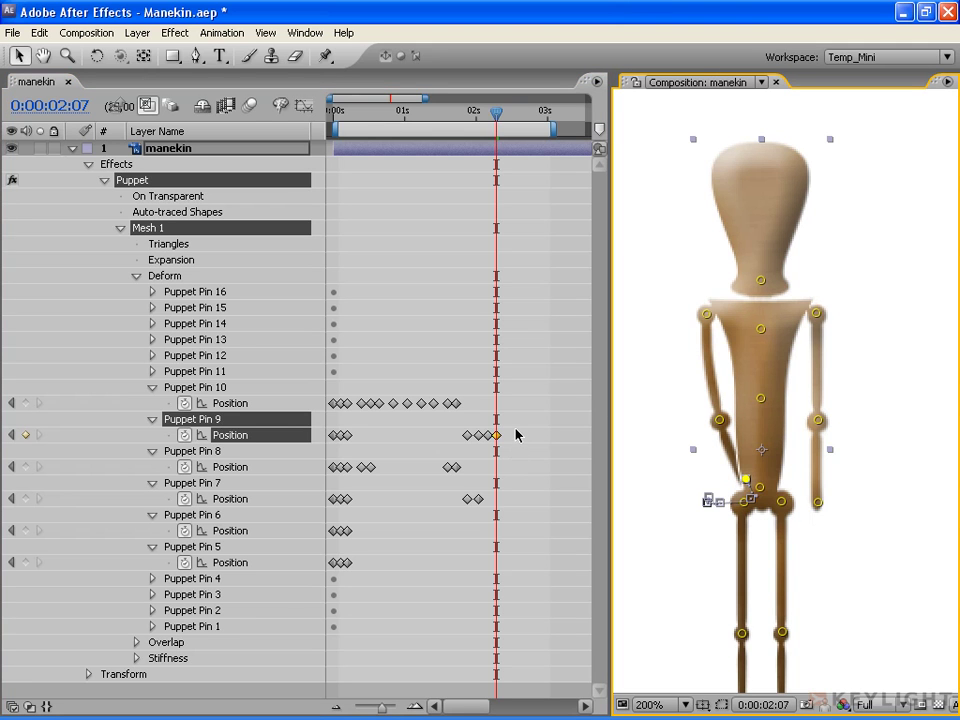
Copy Puppet Pin 9's keyframes and paste them at 0:00:02:16.
left_click_drag(512, 427, 489, 446)
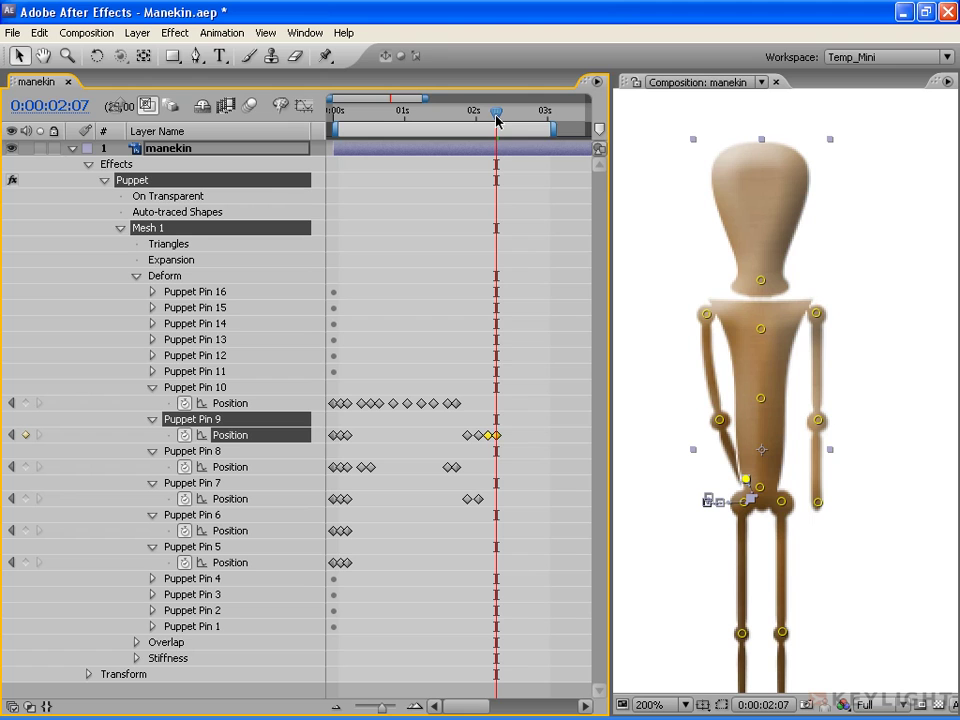
left_click_drag(500, 117, 506, 117)
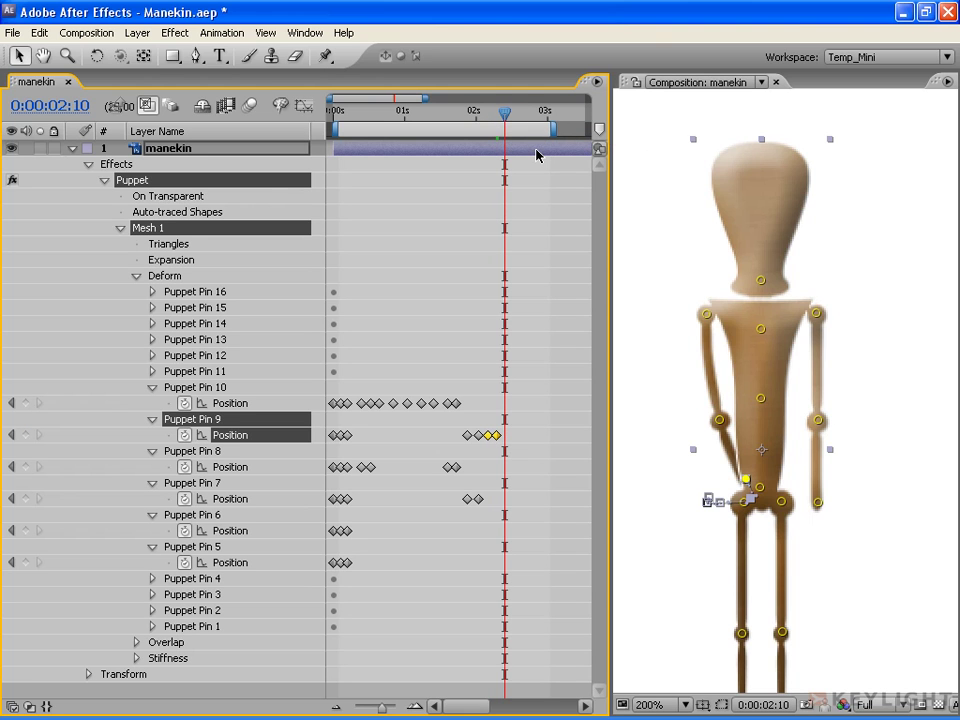
mouse_move(505, 115)
left_mouse_down()
mouse_move(521, 118)
mouse_move(478, 119)
mouse_move(530, 117)
left_mouse_up()
key("ctrl+v")
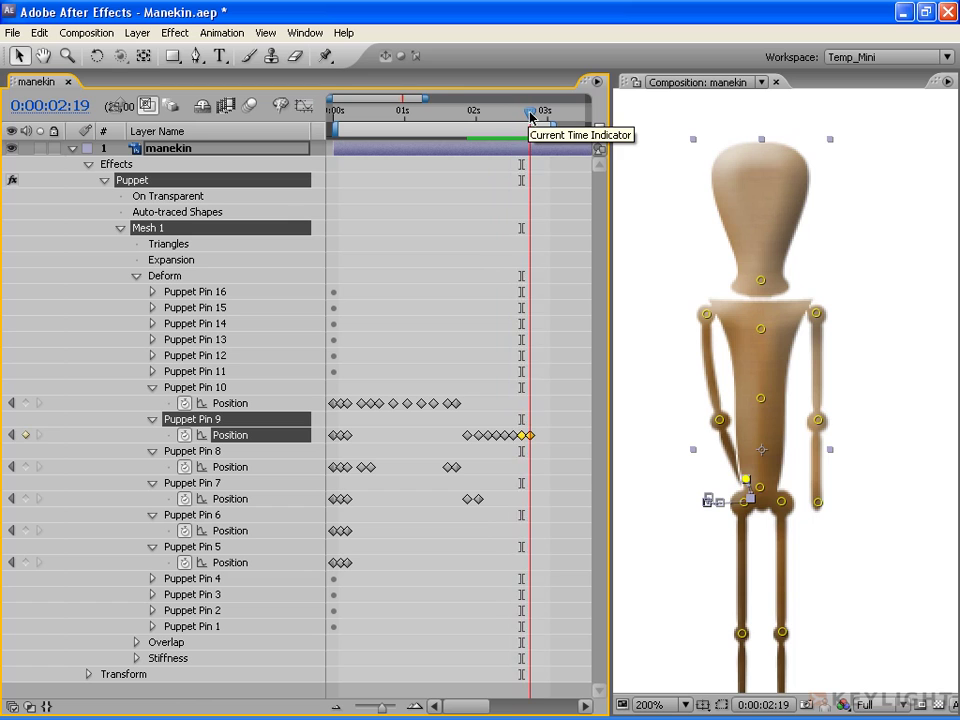
left_click(325, 56)
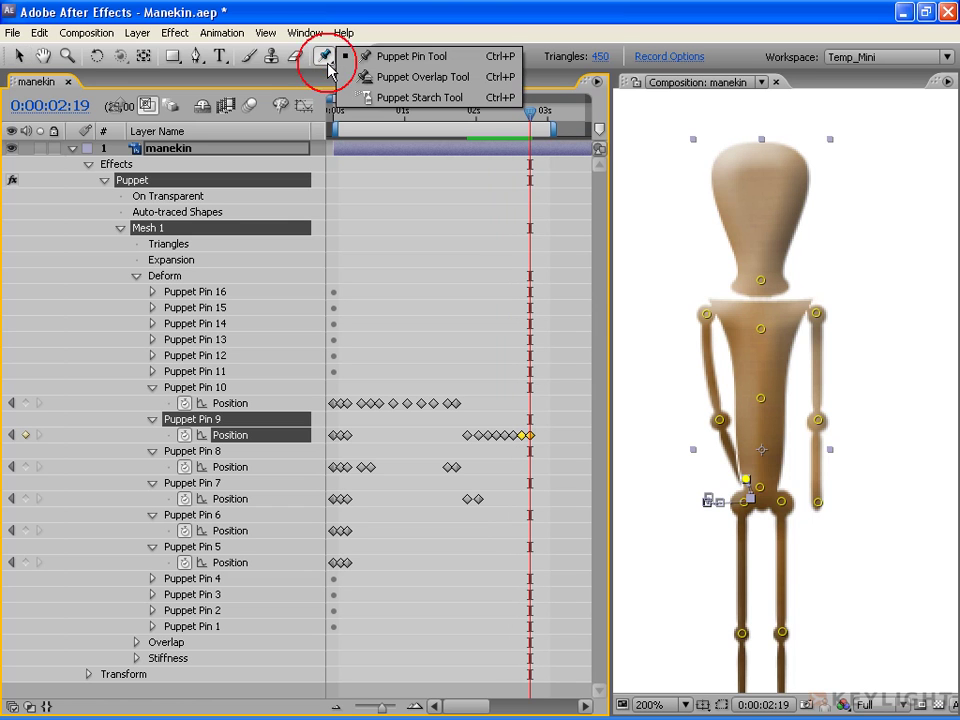
Add Puppet Starch points to the mannequin's left upper arm and forearm.
left_click(378, 98)
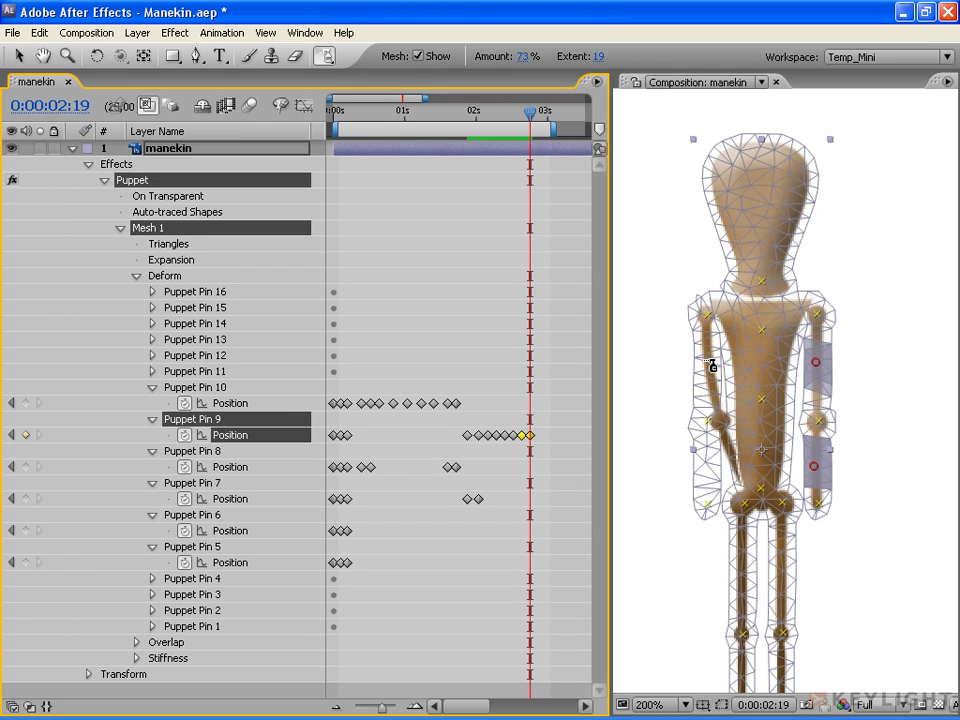
left_click(704, 360)
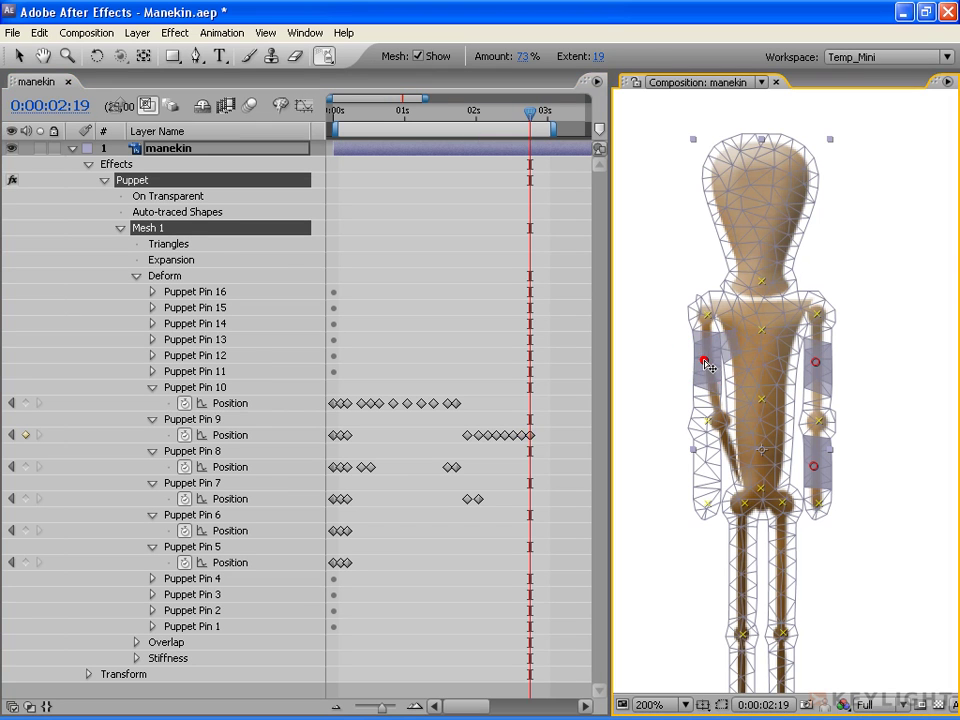
left_click(703, 463)
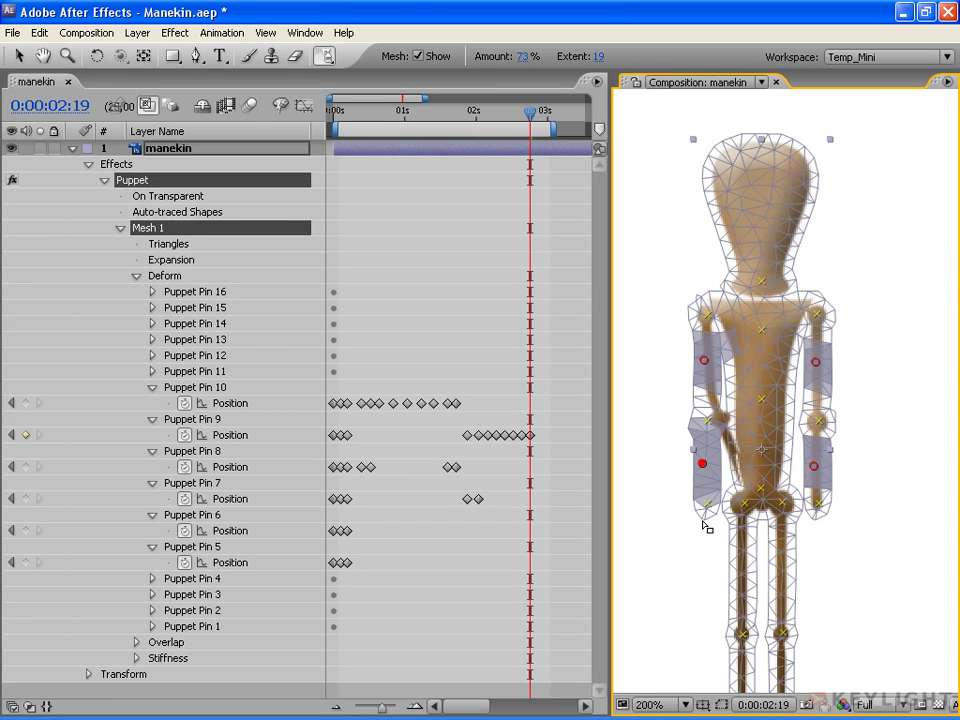
key("ctrl+z")
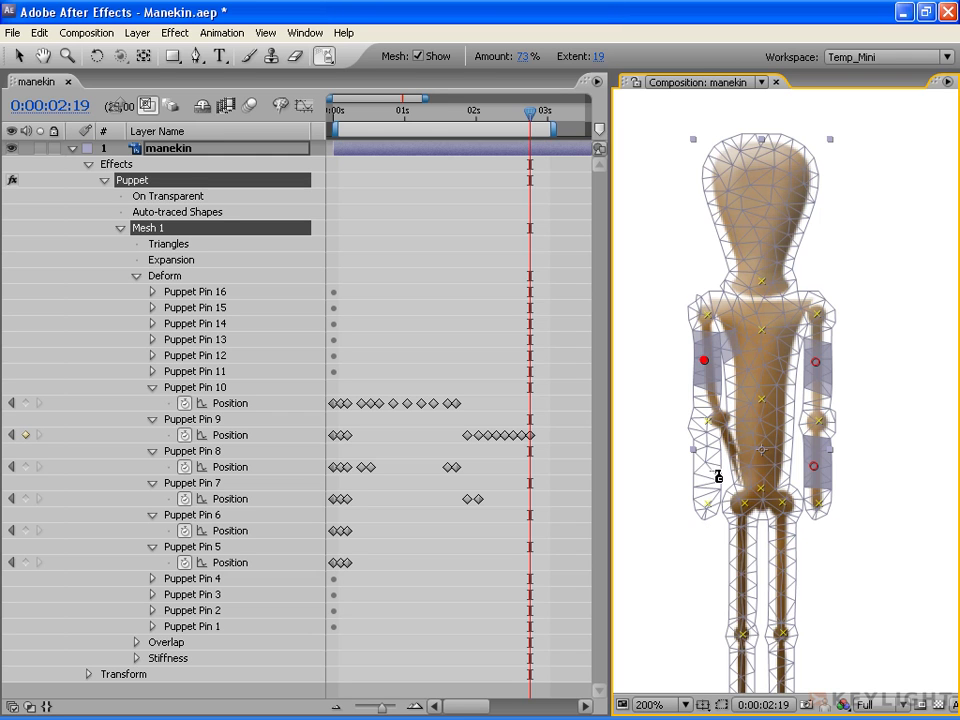
left_click(703, 474)
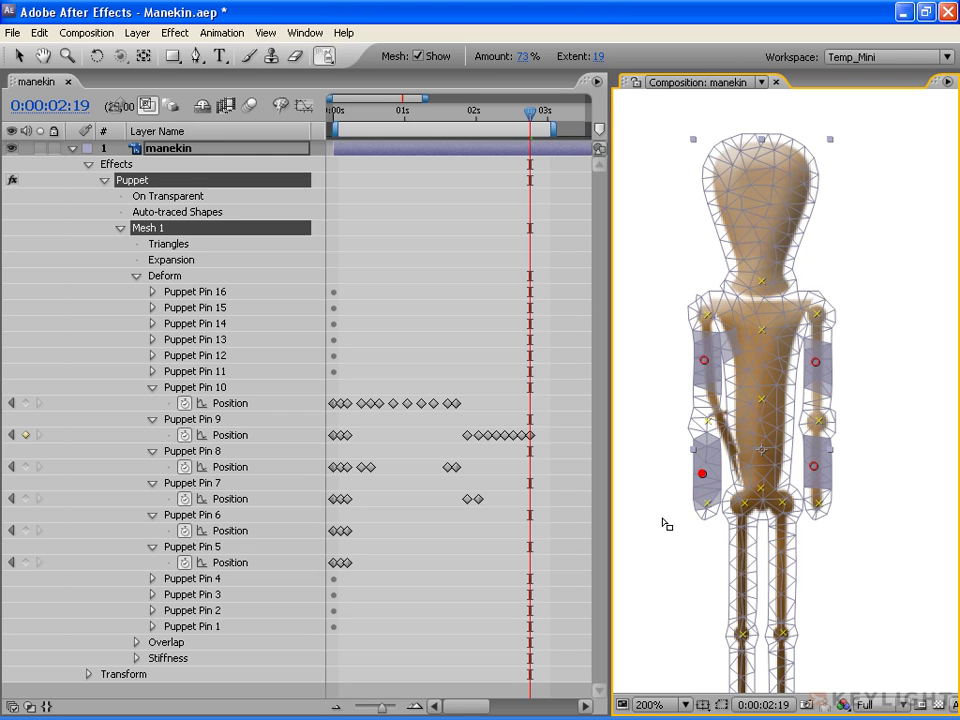
Shrink the forearm starch extent to 12 and widen the upper-arm starch extent to 21.
left_click_drag(598, 57, 592, 57)
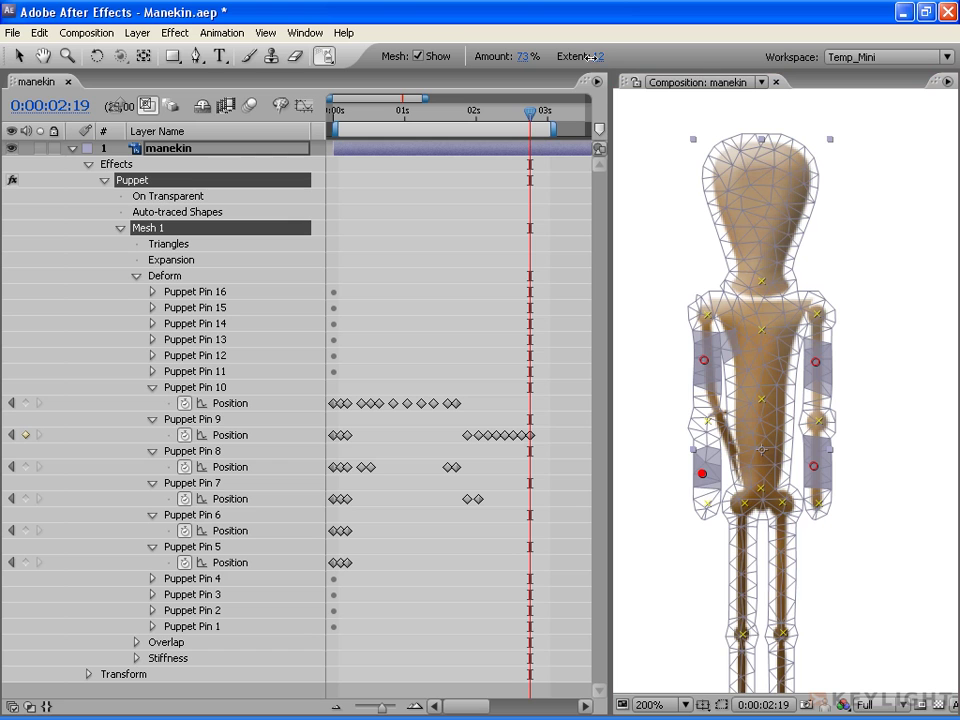
left_click(704, 360)
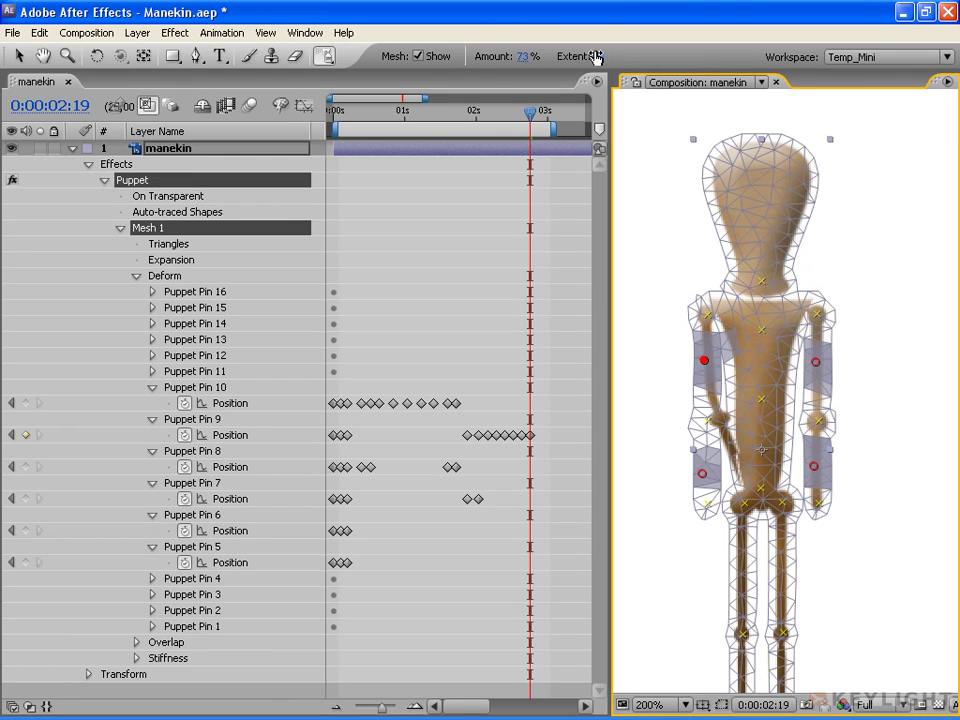
left_click_drag(597, 57, 598, 57)
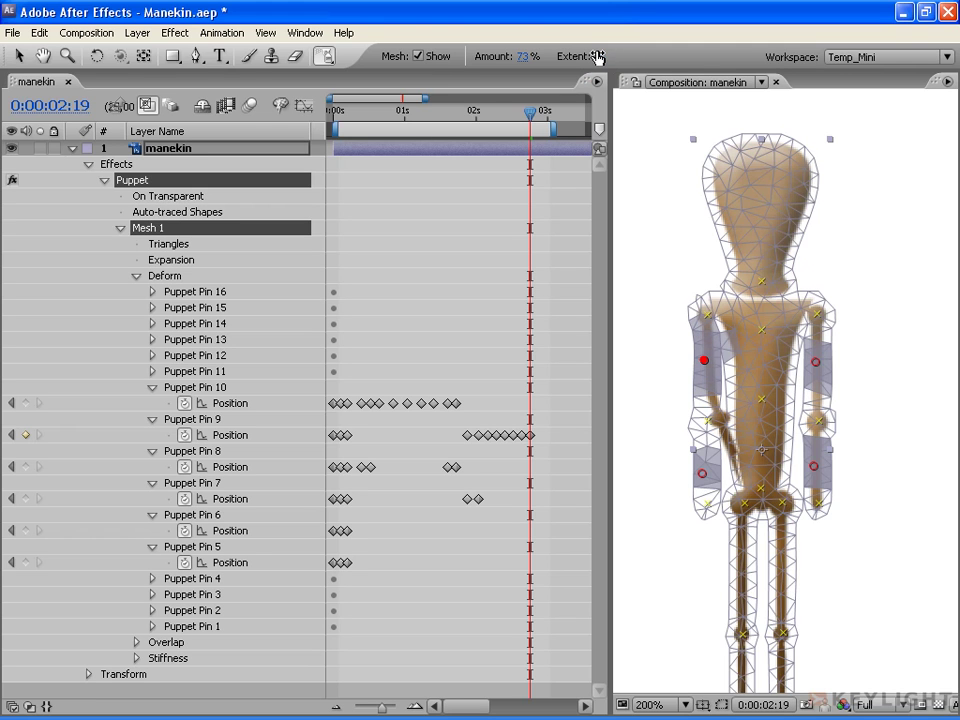
left_click(705, 362)
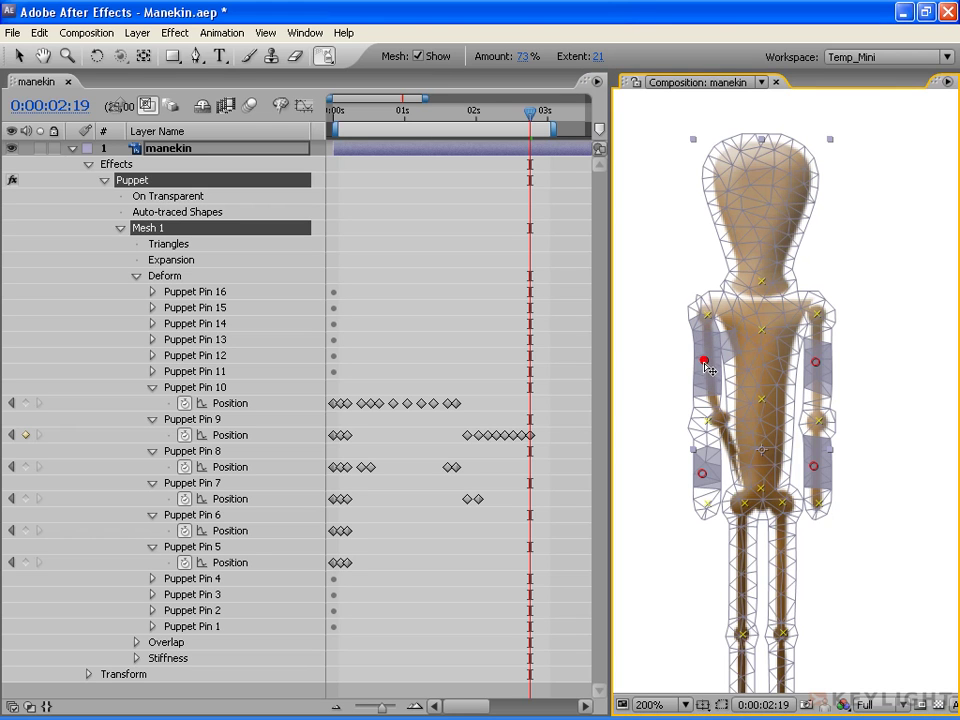
left_click(705, 364)
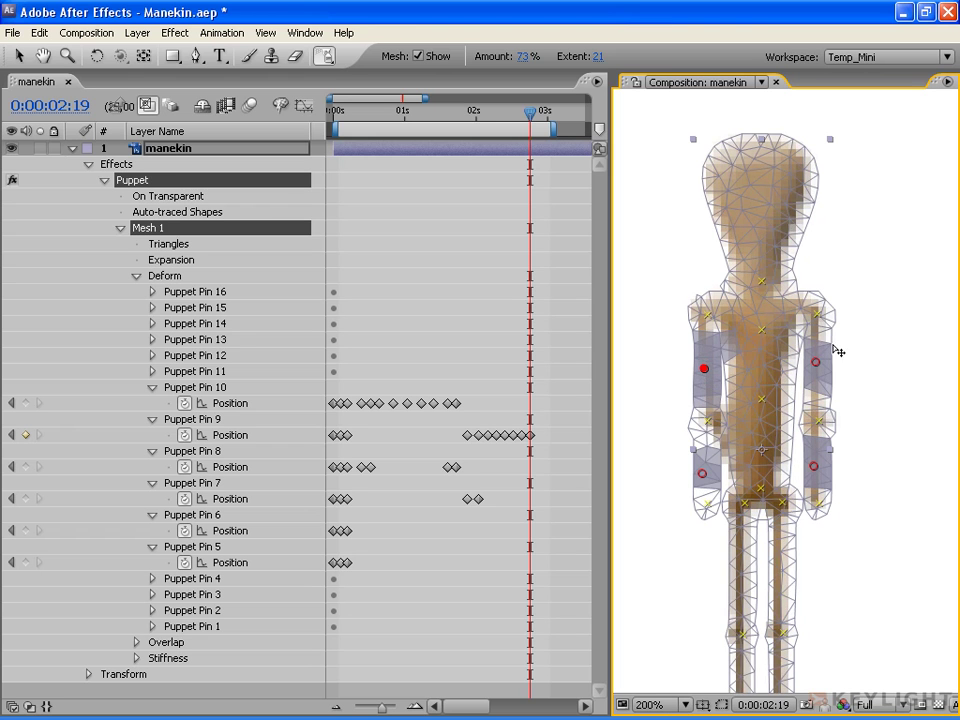
left_click_drag(530, 113, 507, 113)
left_click_drag(324, 56, 415, 56)
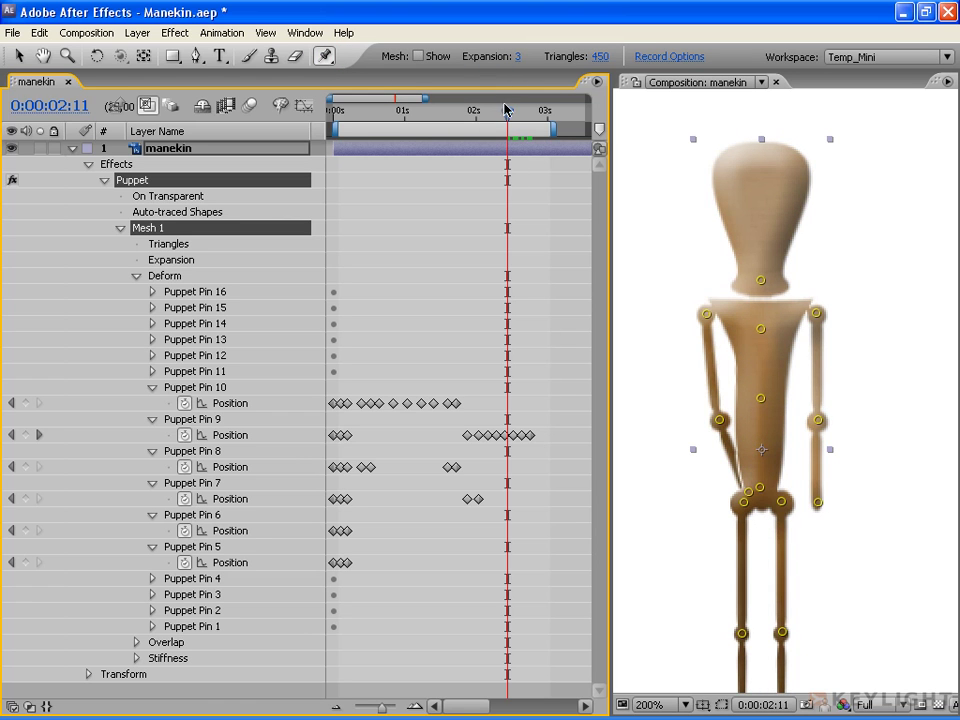
Preview the arm motion and add a Puppet Pin 7 Position keyframe at 0:00:02:19.
left_click_drag(380, 110, 323, 120)
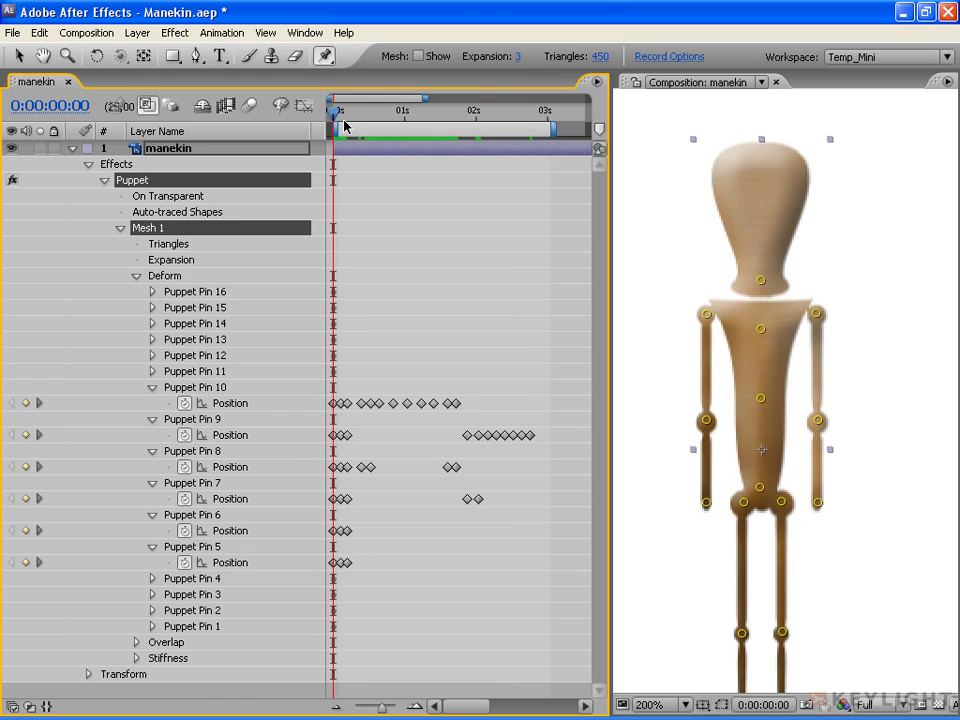
left_click_drag(333, 113, 479, 112)
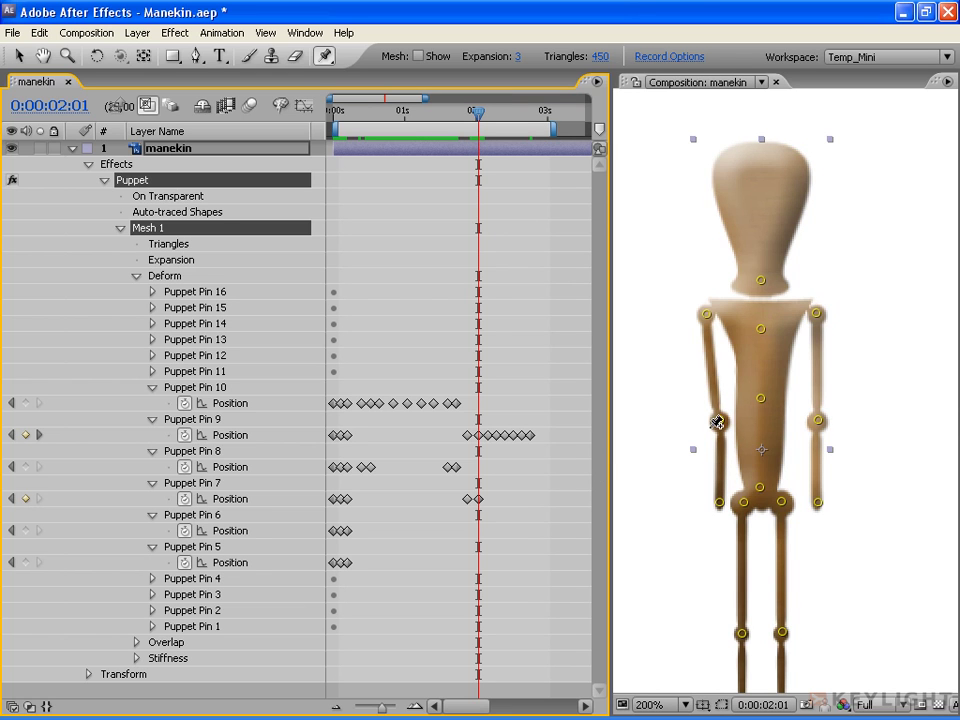
left_click(480, 499)
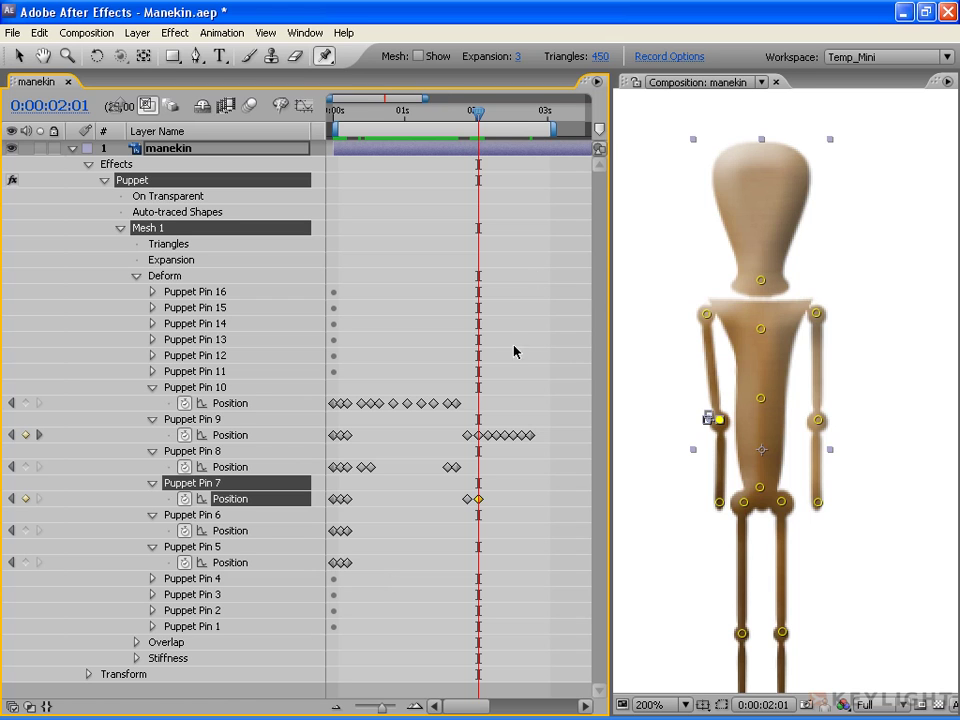
left_click_drag(480, 115, 533, 117)
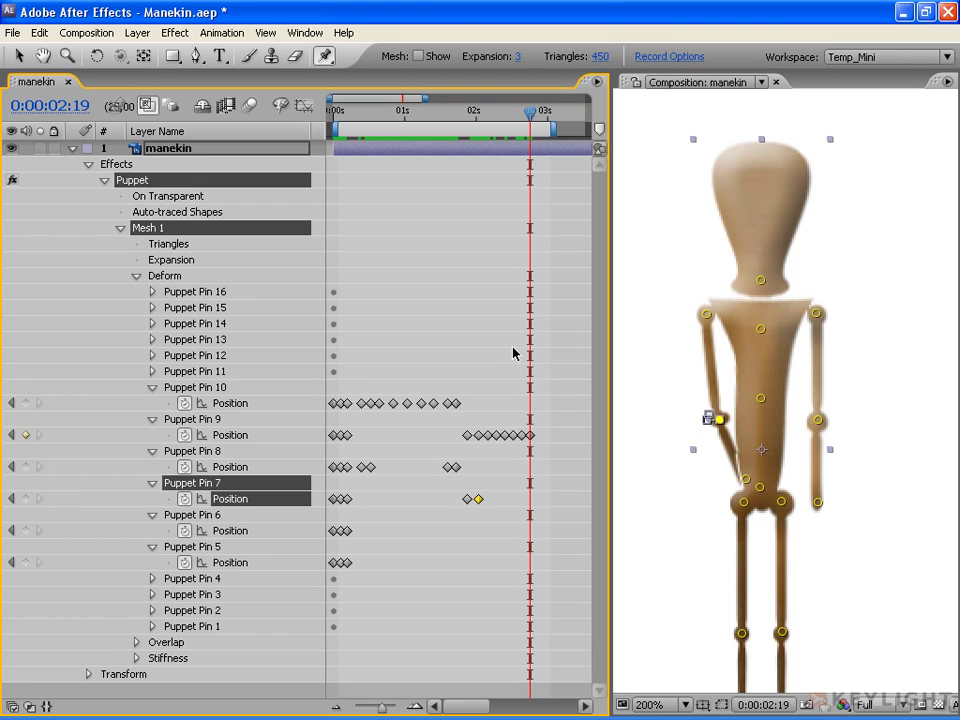
key("Left")
Copy Pins 7 and 9's 0:00:01:22 keyframes to 0:00:02:22 and play back the arm.
left_click_drag(533, 117, 470, 117)
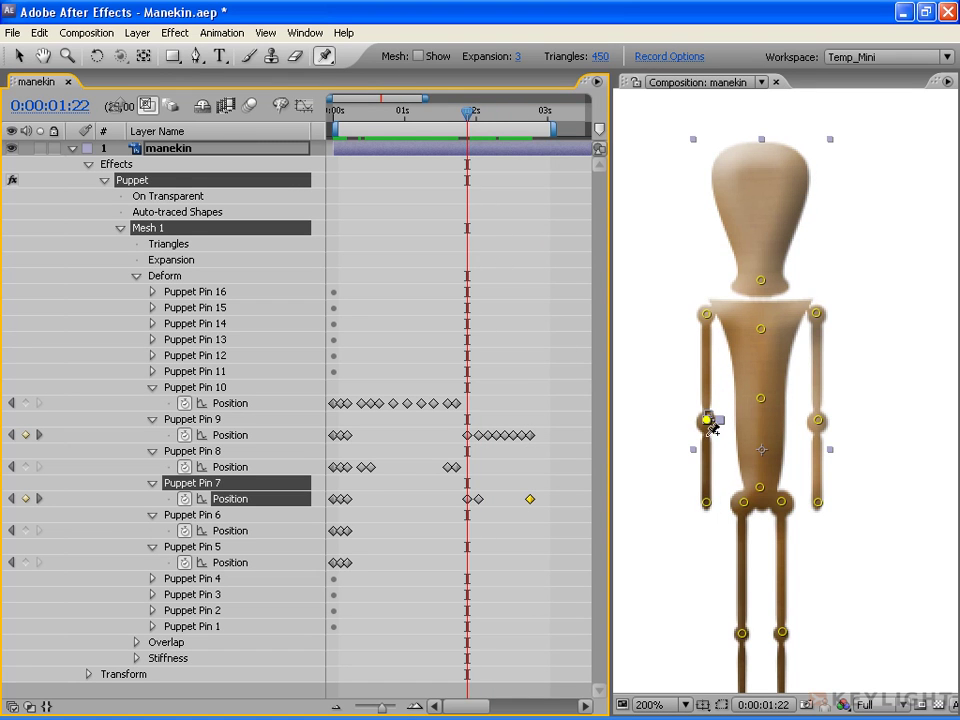
left_click(467, 435)
left_click(467, 498, "shift")
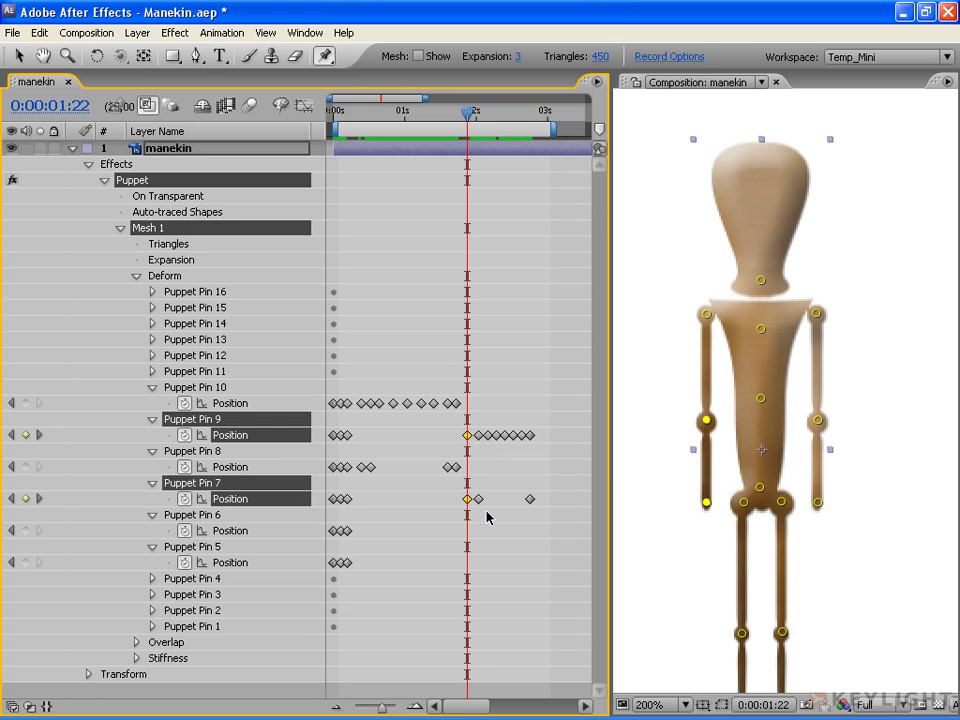
left_click_drag(467, 112, 539, 116)
key("ctrl+v")
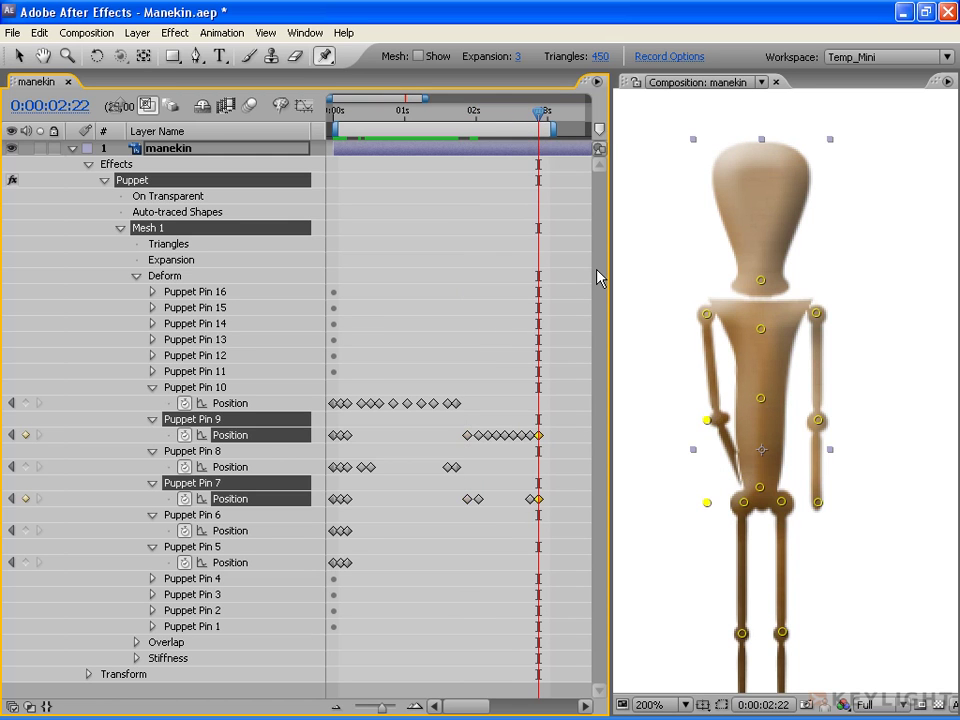
left_click_drag(539, 112, 467, 113)
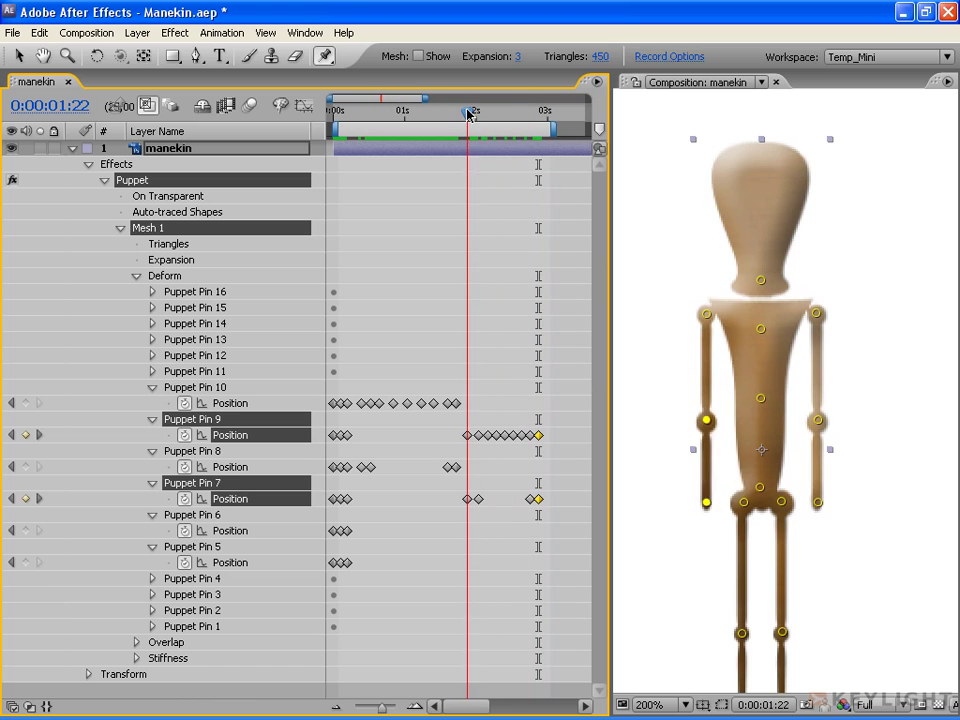
key("space")
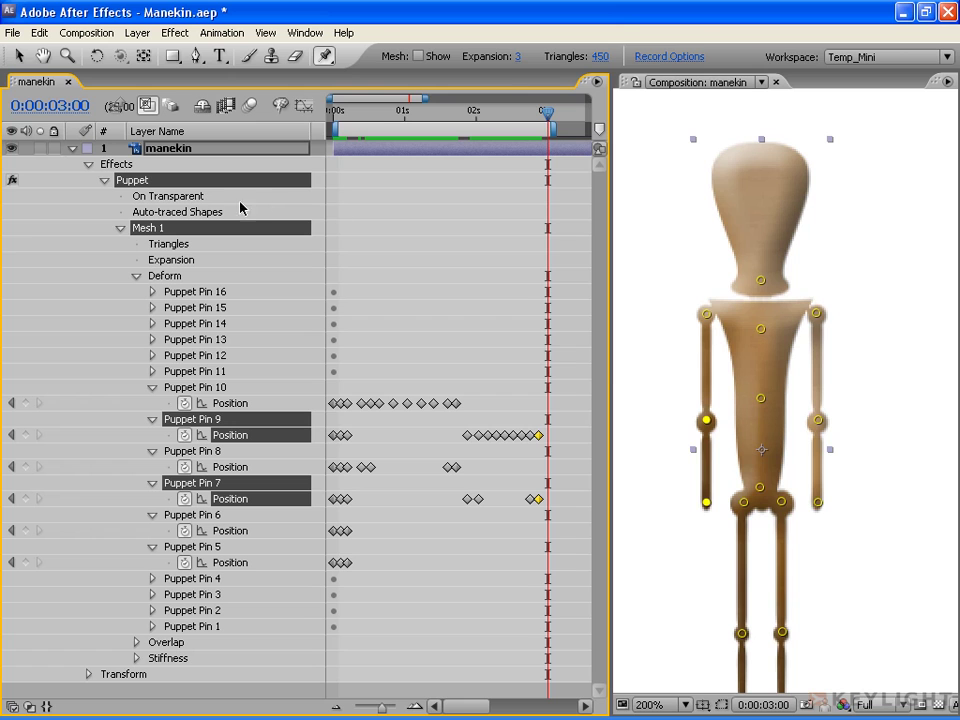
left_click(12, 706)
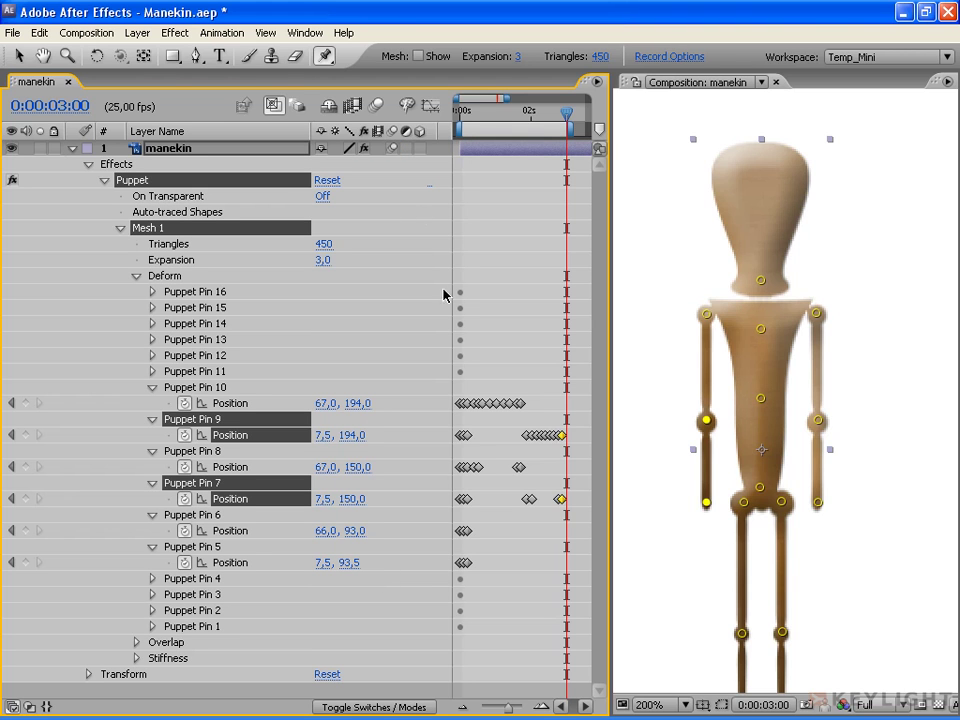
left_click(376, 105)
left_click_drag(613, 369, 398, 369)
left_click(448, 705)
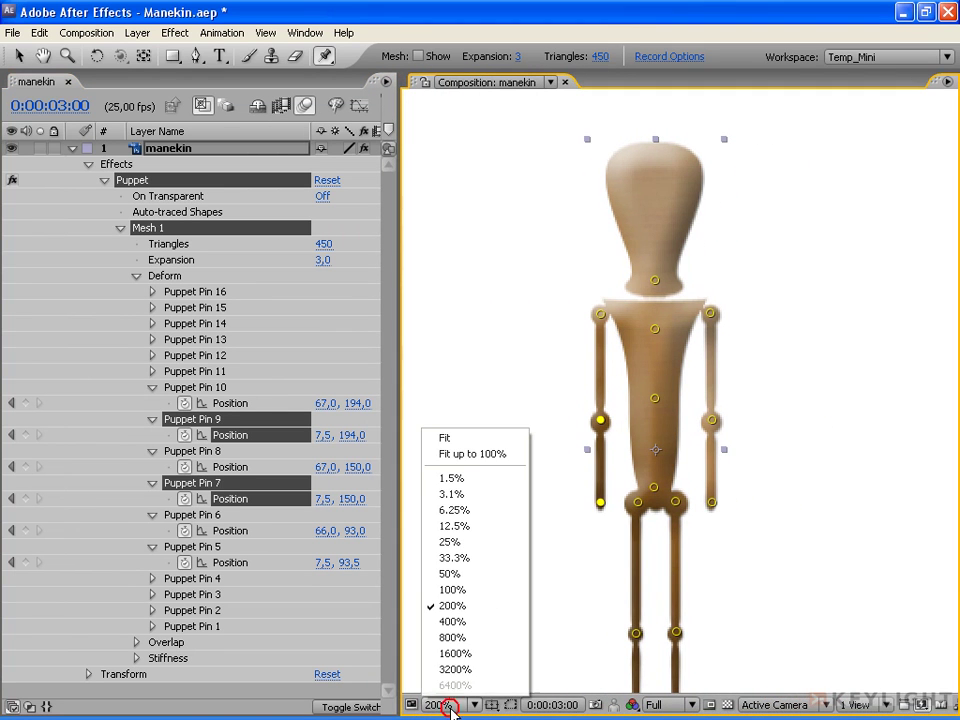
left_click(472, 590)
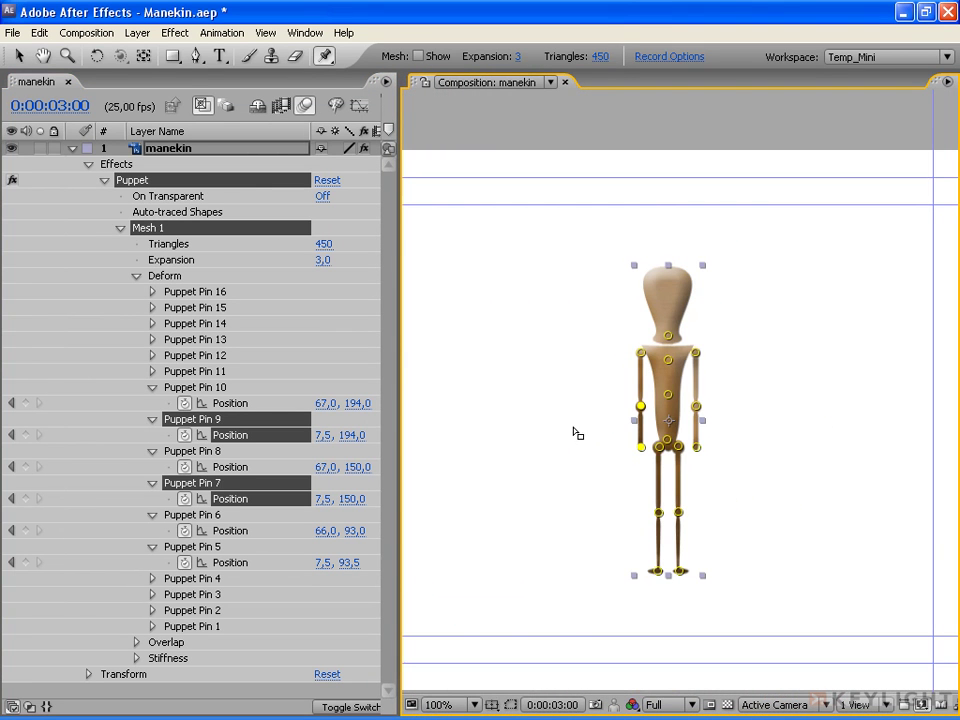
left_click(72, 148)
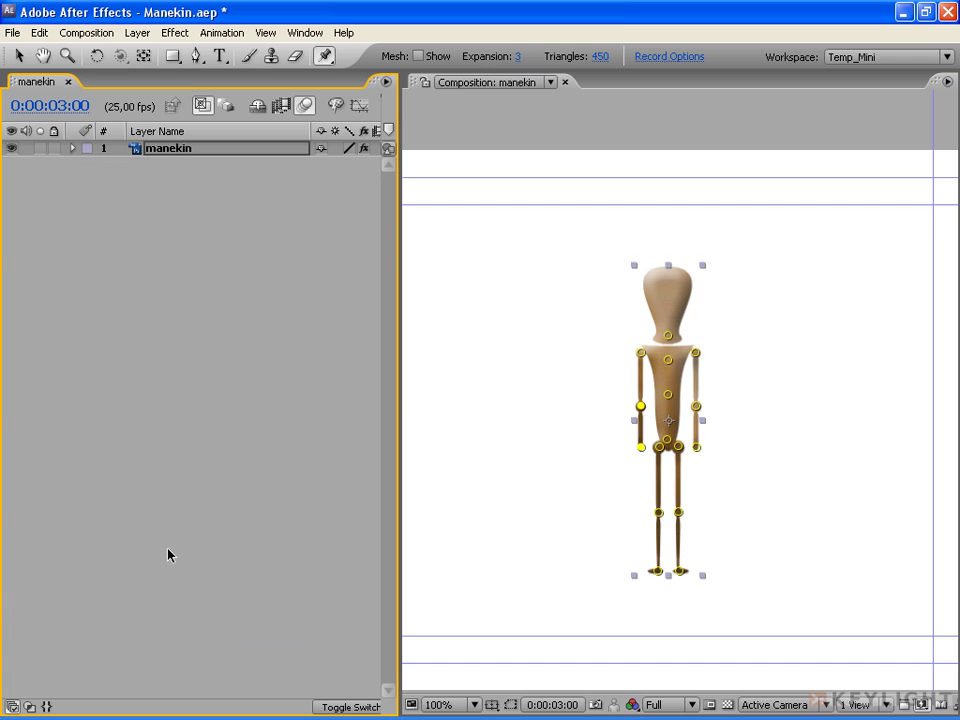
left_click(165, 478)
key("space")
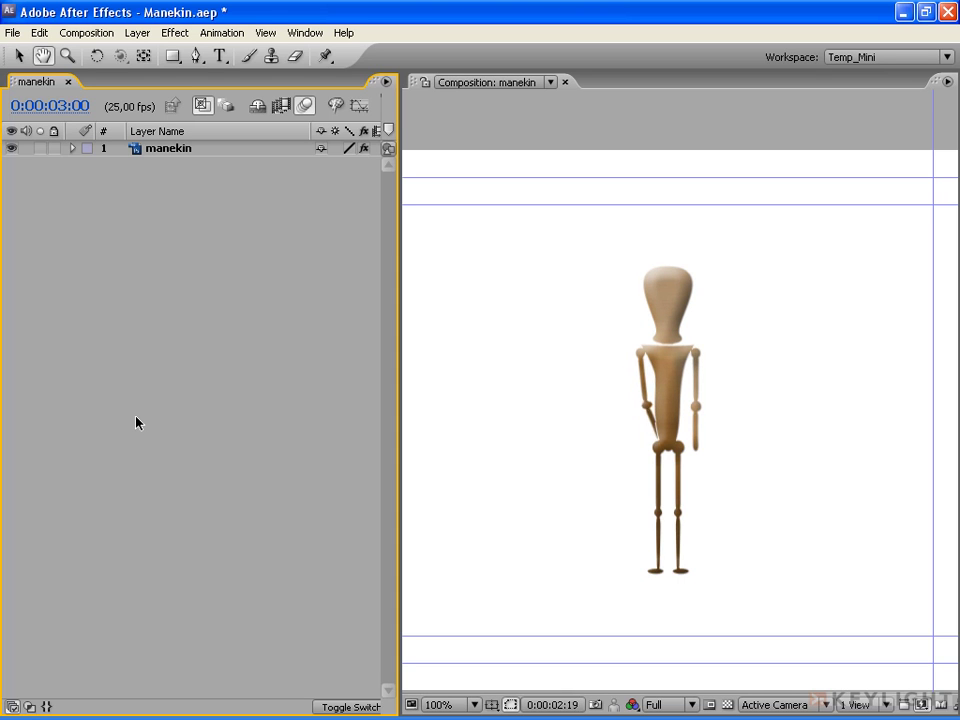
key("space")
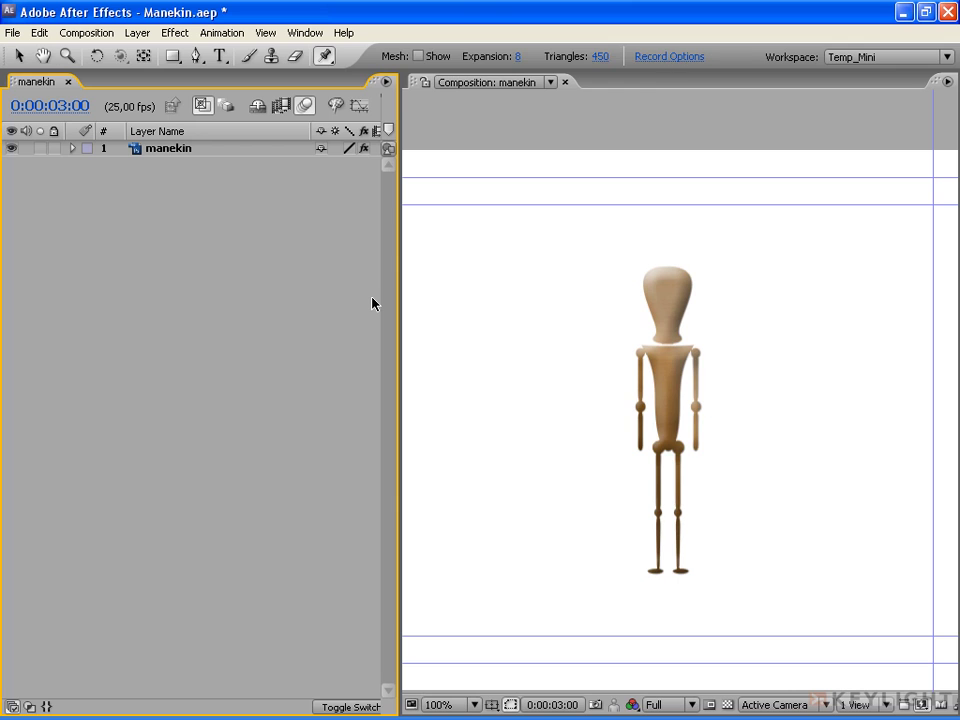
key("space")
Duplicate the manekin layer as manekin 2 and hide the original layer.
left_click(178, 149)
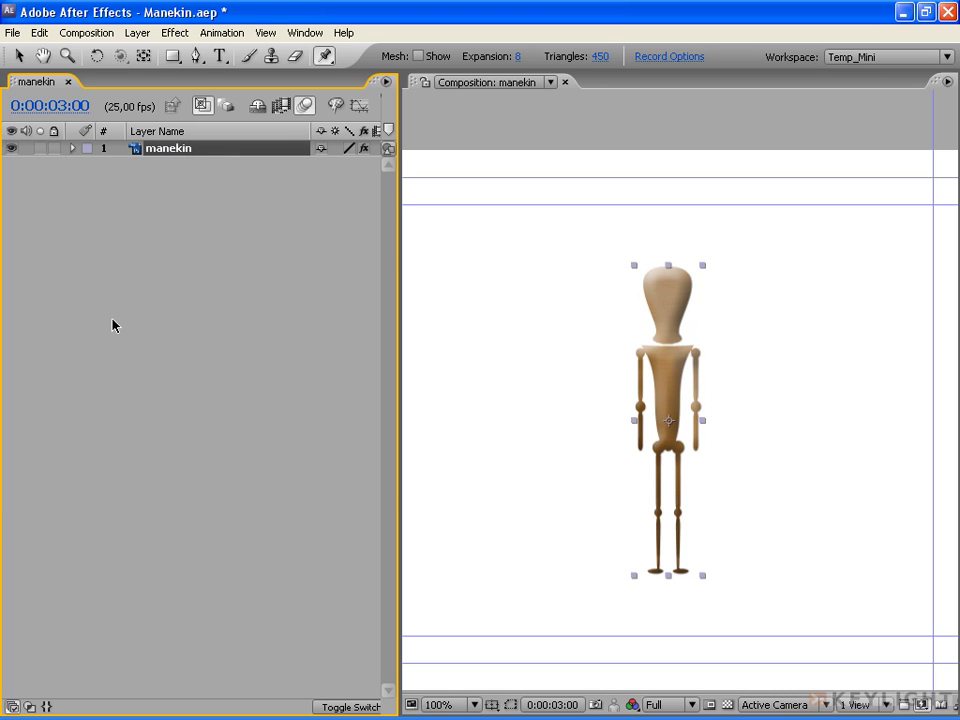
key("ctrl+d")
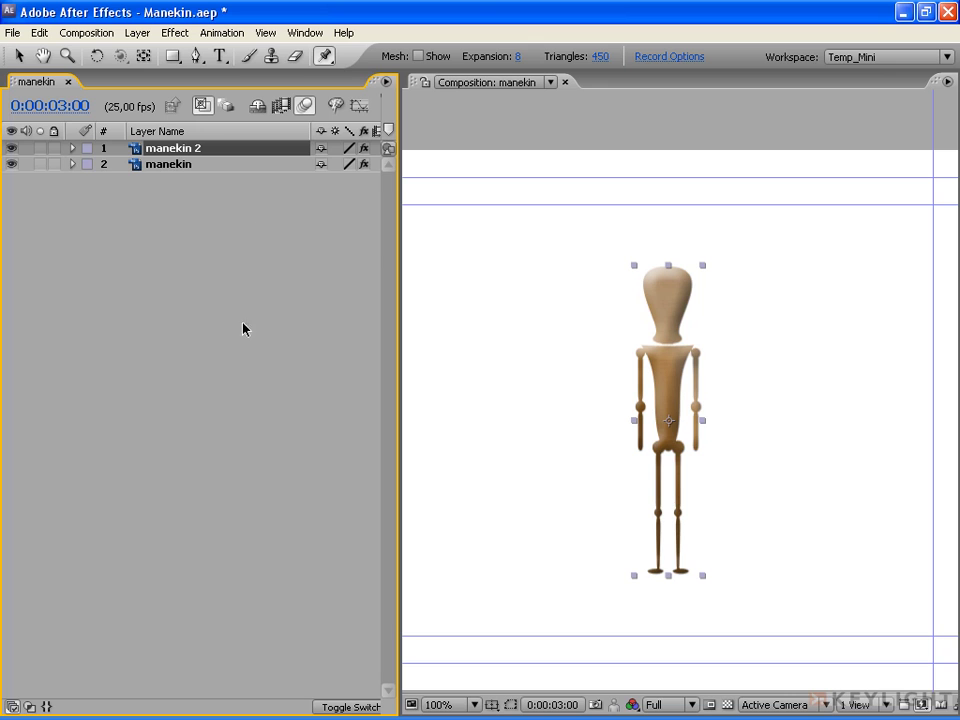
left_click(11, 163)
Delete the Puppet effect from manekin 2's Effects group.
left_click(74, 148)
left_click(87, 164)
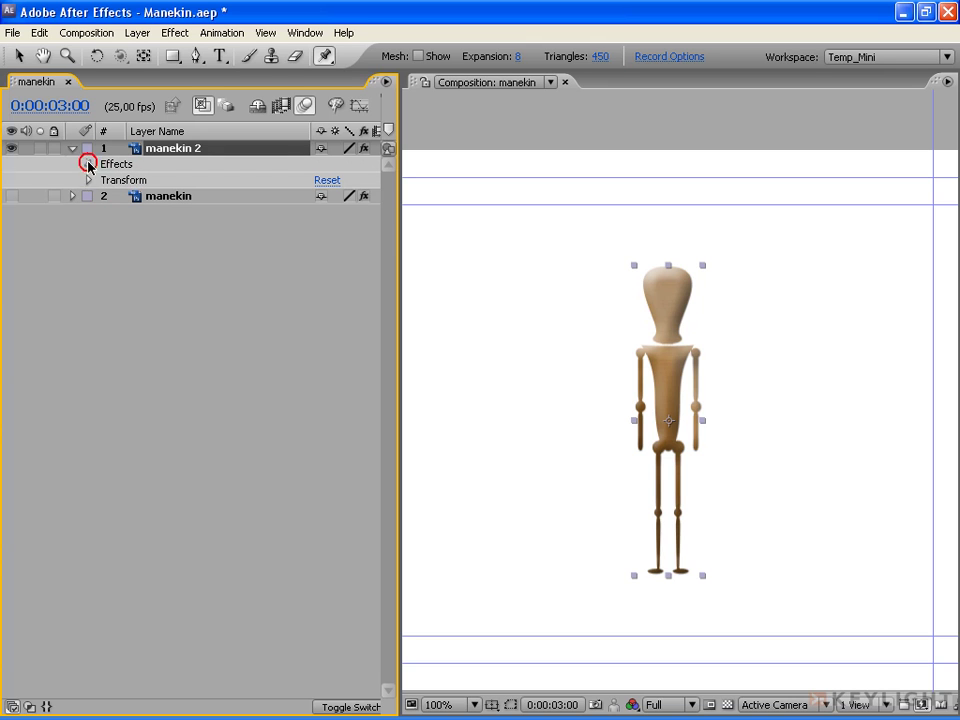
left_click(104, 180)
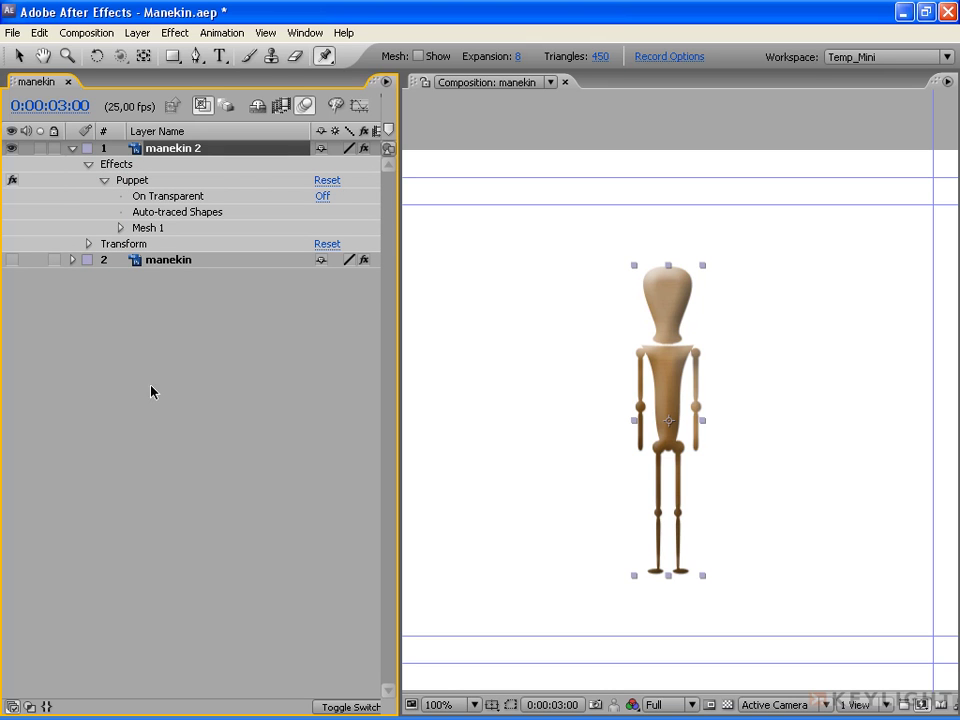
left_click(104, 180)
left_click(88, 164)
left_click(110, 166)
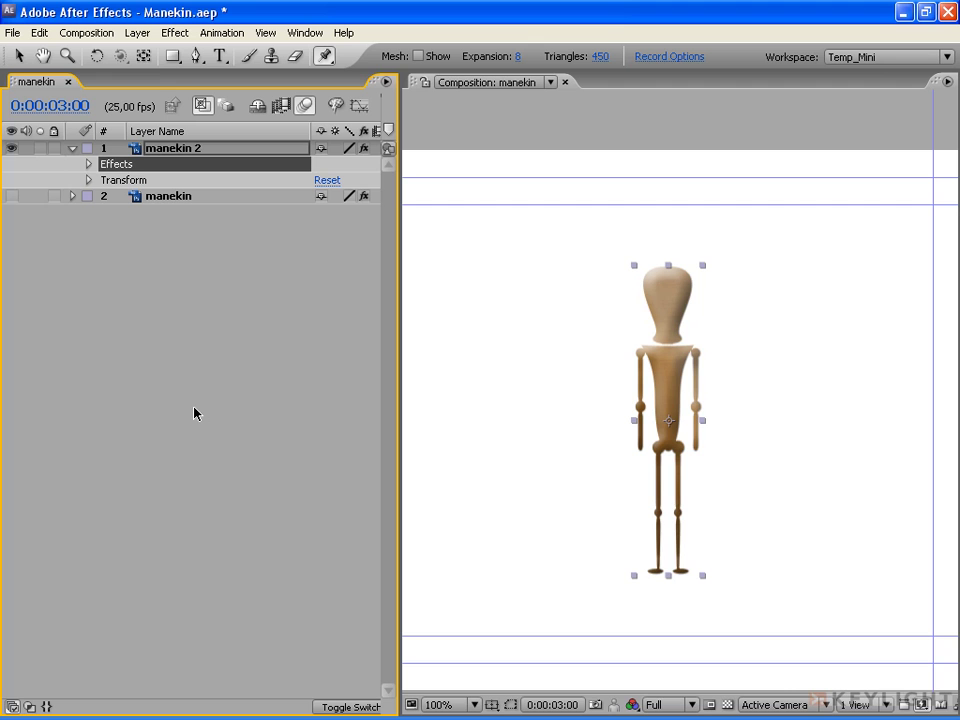
key("Delete")
Widen the timeline and pull the work area end back to about 2 seconds.
left_click_drag(400, 317, 607, 317)
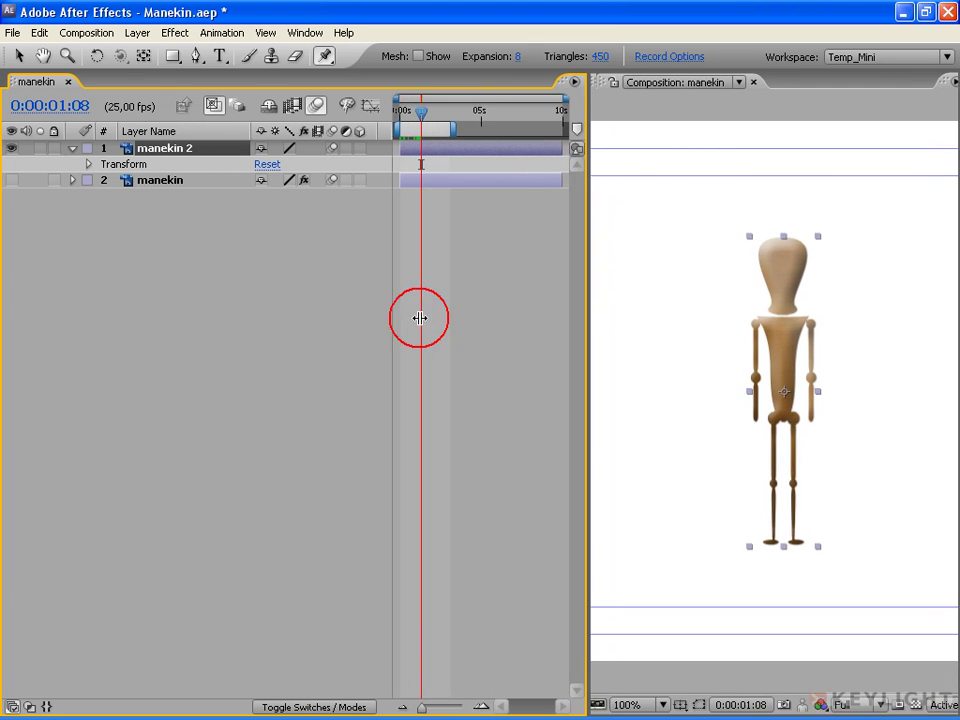
left_click(12, 705)
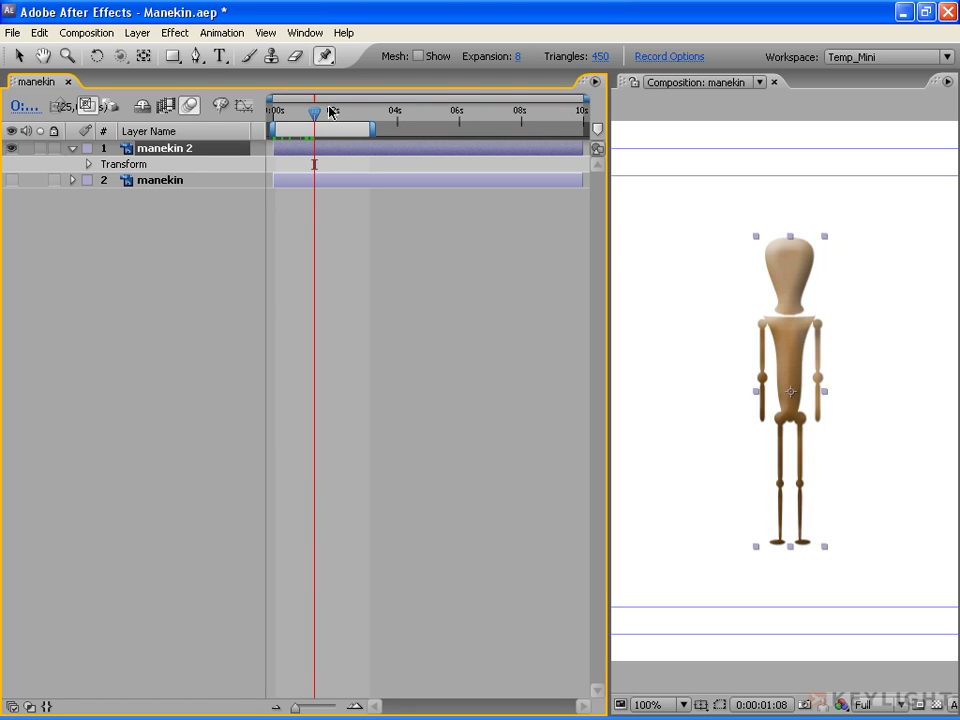
left_click_drag(315, 113, 337, 116)
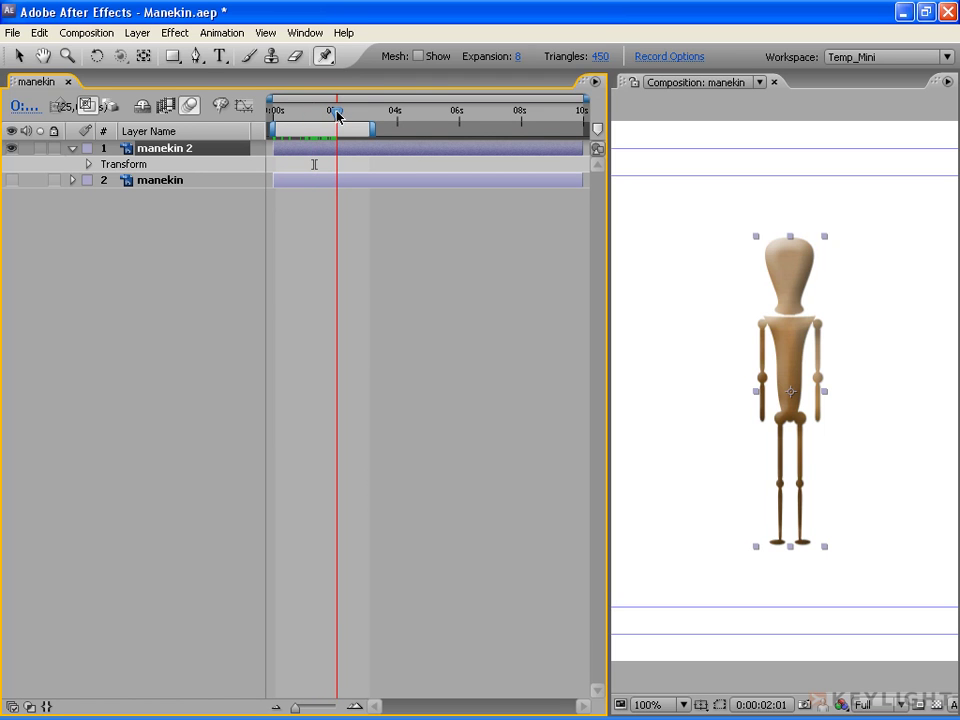
left_click_drag(369, 130, 337, 130)
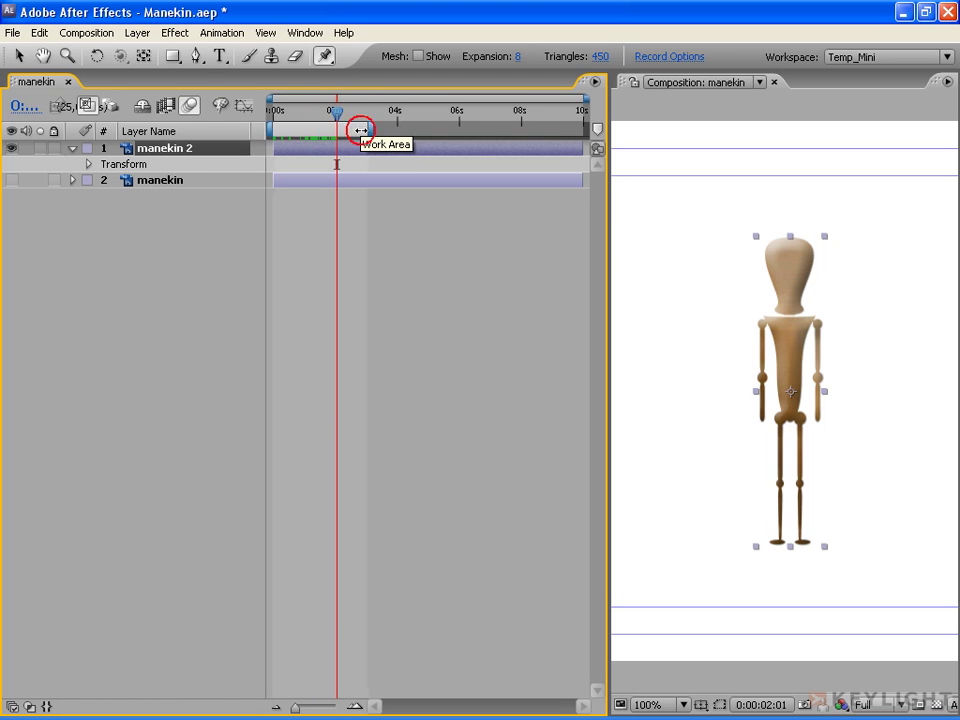
left_click(364, 123)
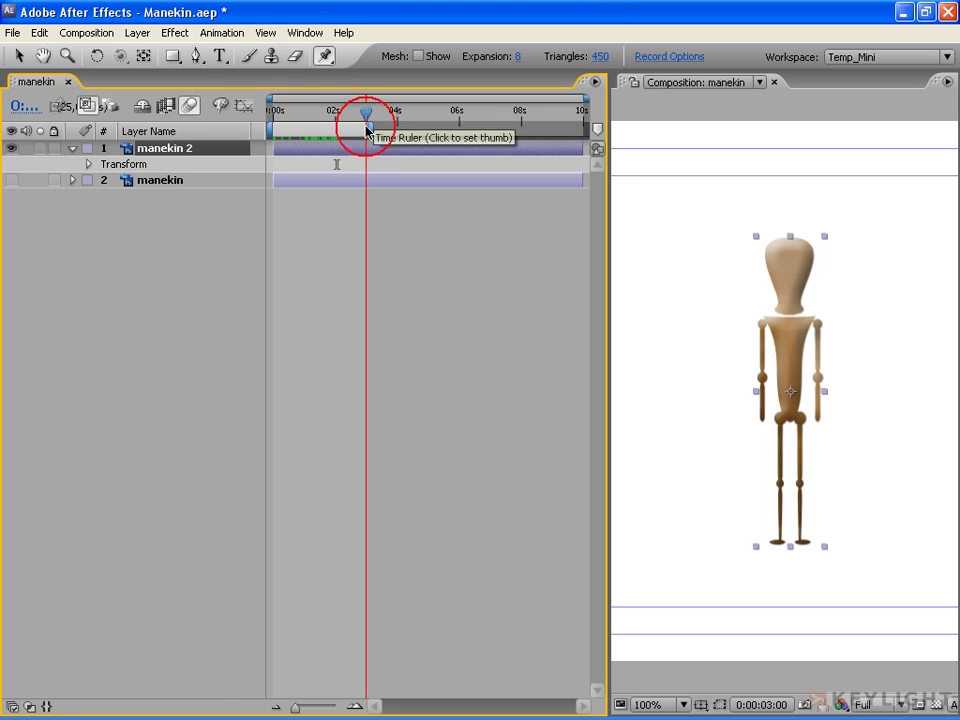
left_click_drag(371, 131, 252, 113)
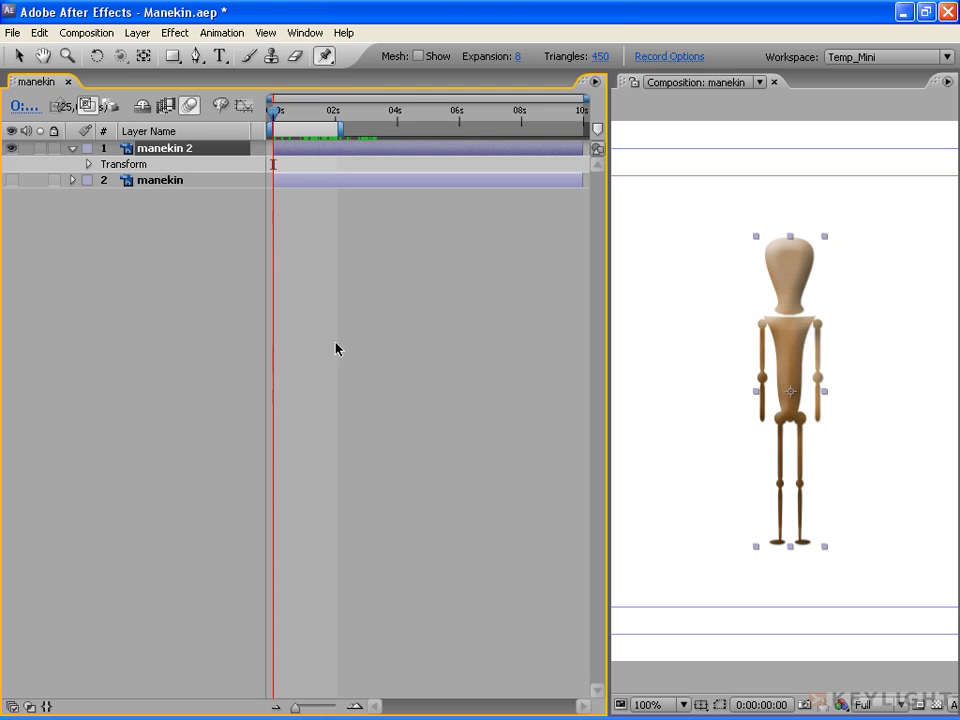
Zoom the composition viewer to 200% and pan to frame the mannequin's upper body.
left_click_drag(606, 279, 388, 279)
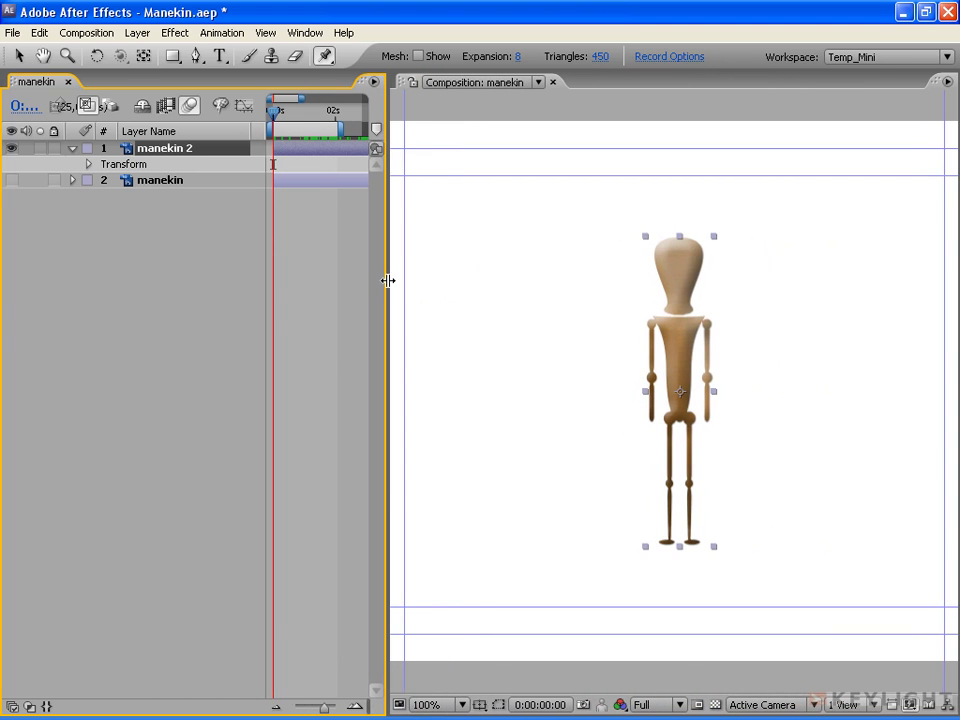
left_click(431, 705)
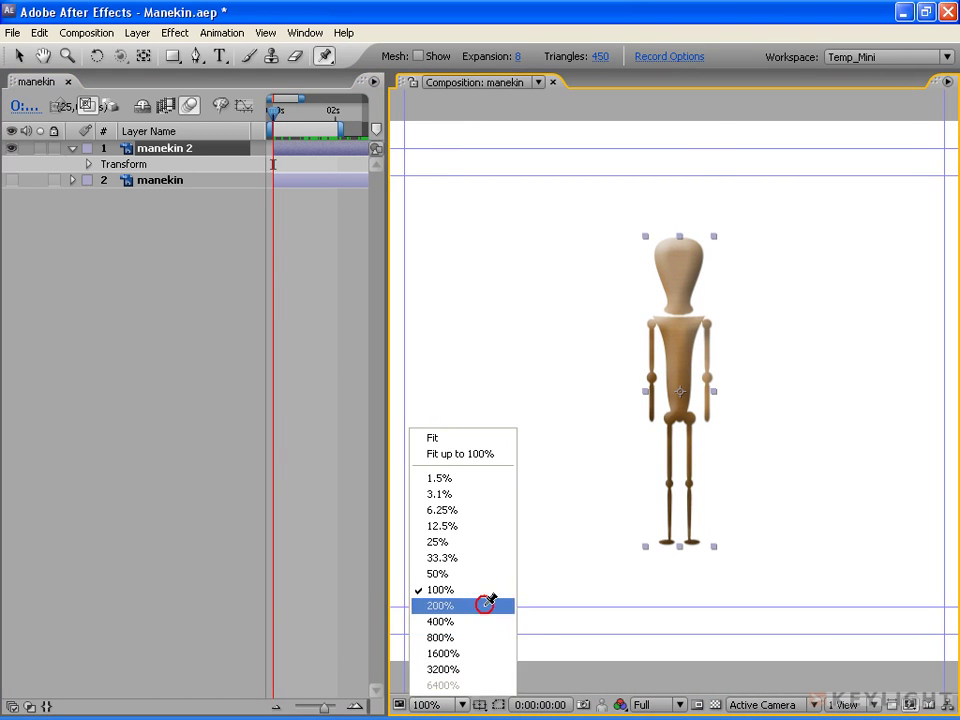
left_click(489, 605)
key("h")
left_click_drag(675, 217, 670, 334)
left_click(325, 56)
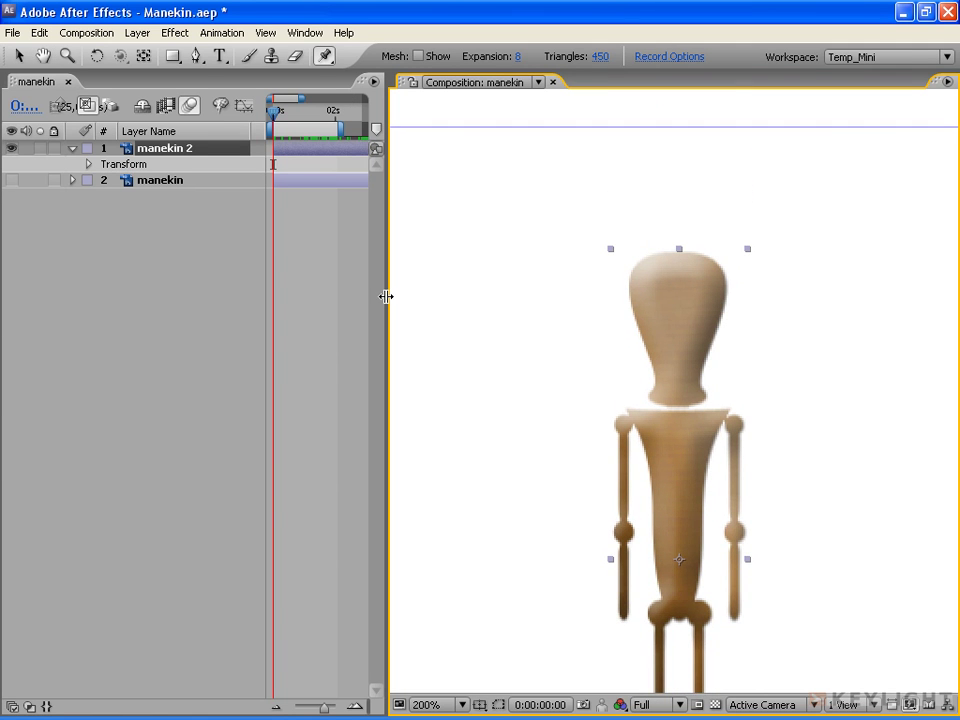
left_click_drag(388, 294, 500, 293)
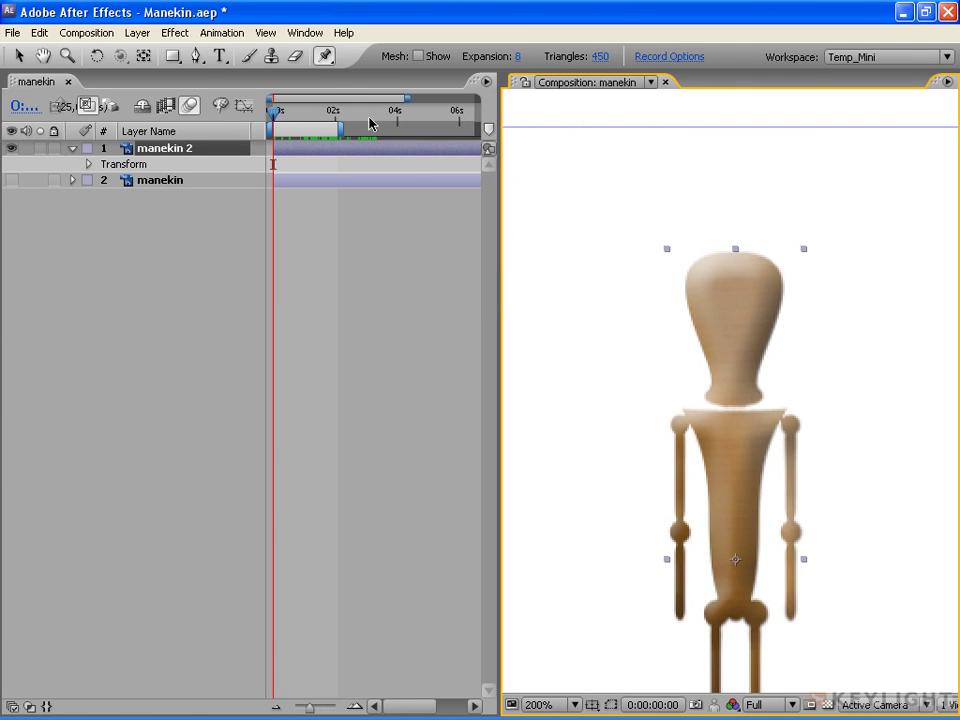
Pin manekin 2 at both shoulders, neck, mid-torso, hips and head base, then close the Info panel.
left_click(494, 100)
left_click(679, 424)
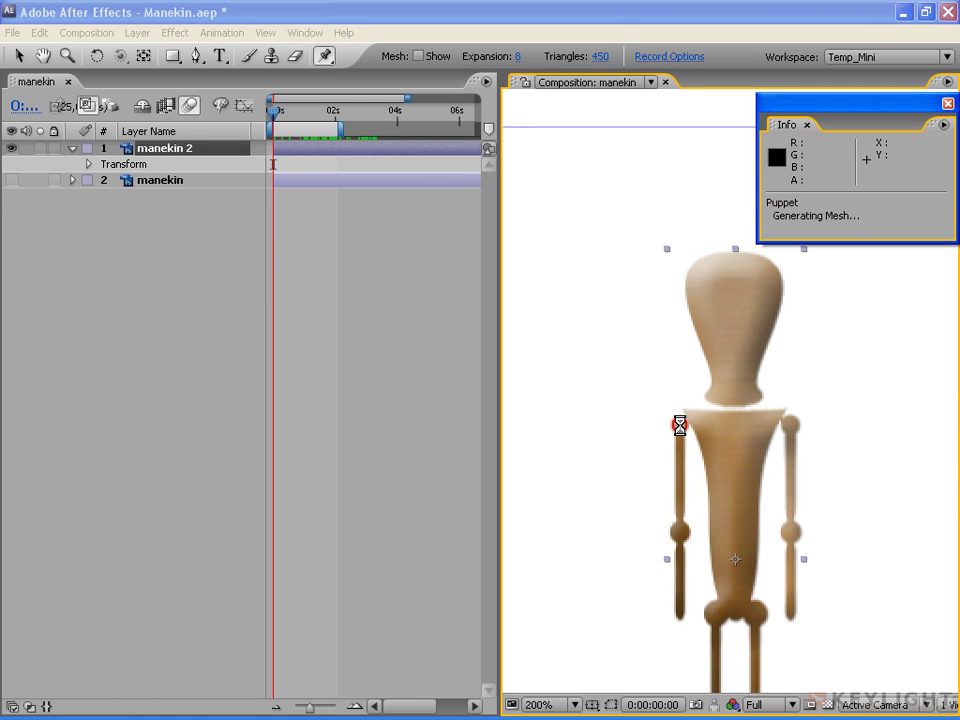
left_click(731, 417)
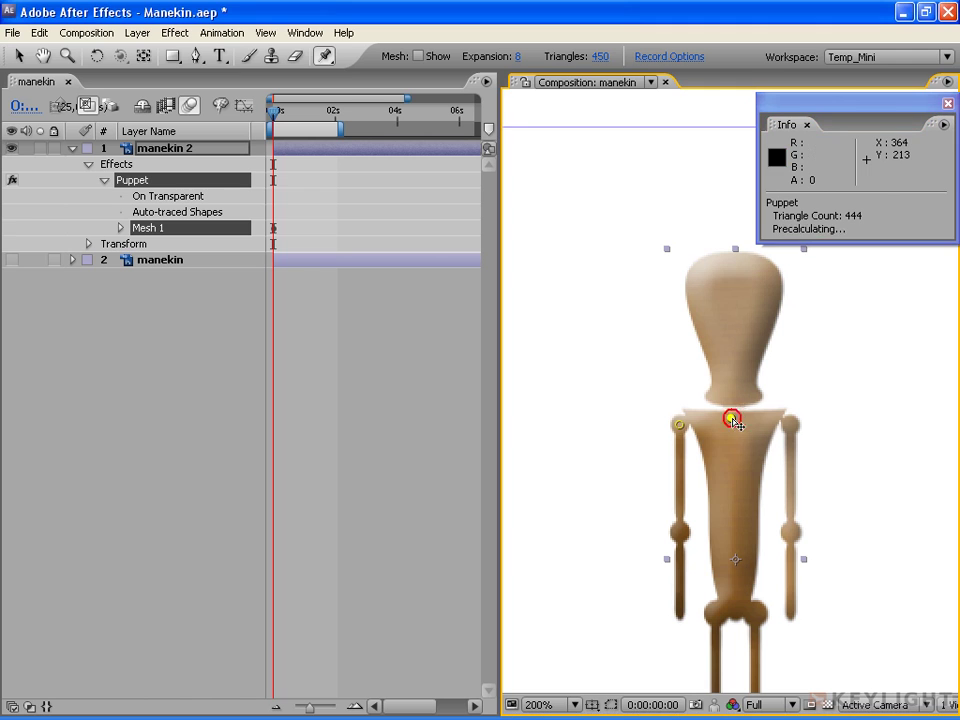
left_click(791, 422)
left_click(733, 478)
left_click(733, 591)
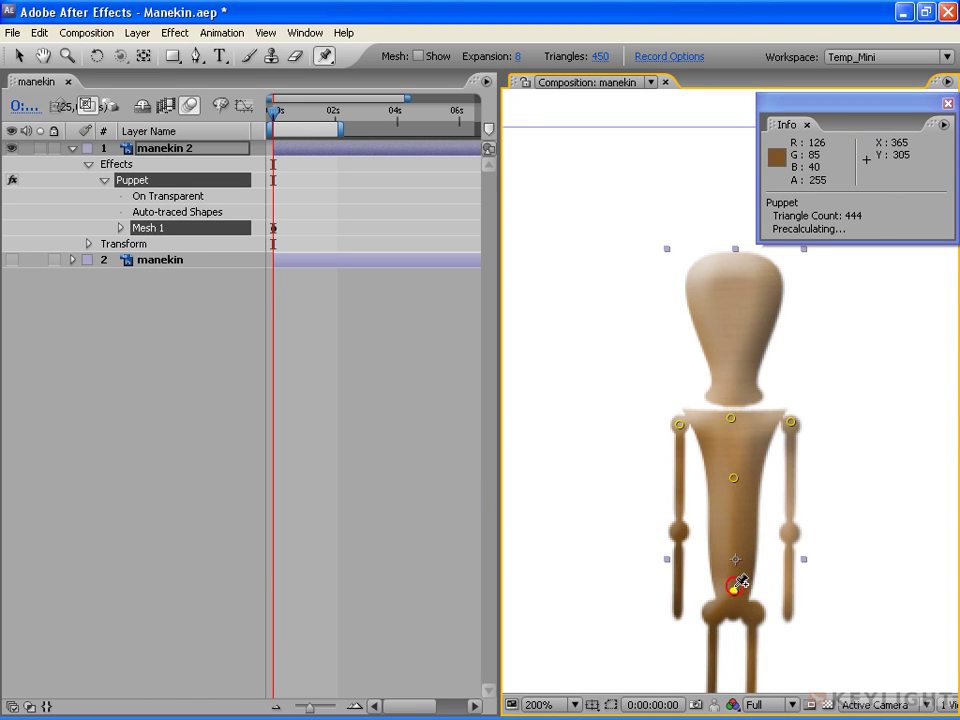
left_click(735, 387)
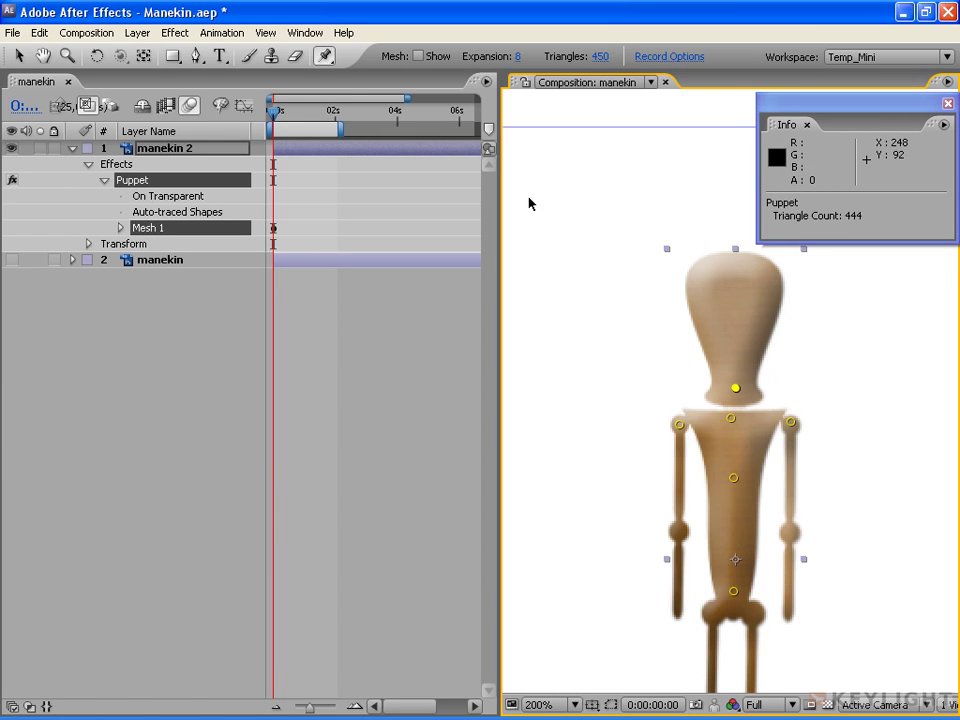
left_click(324, 57)
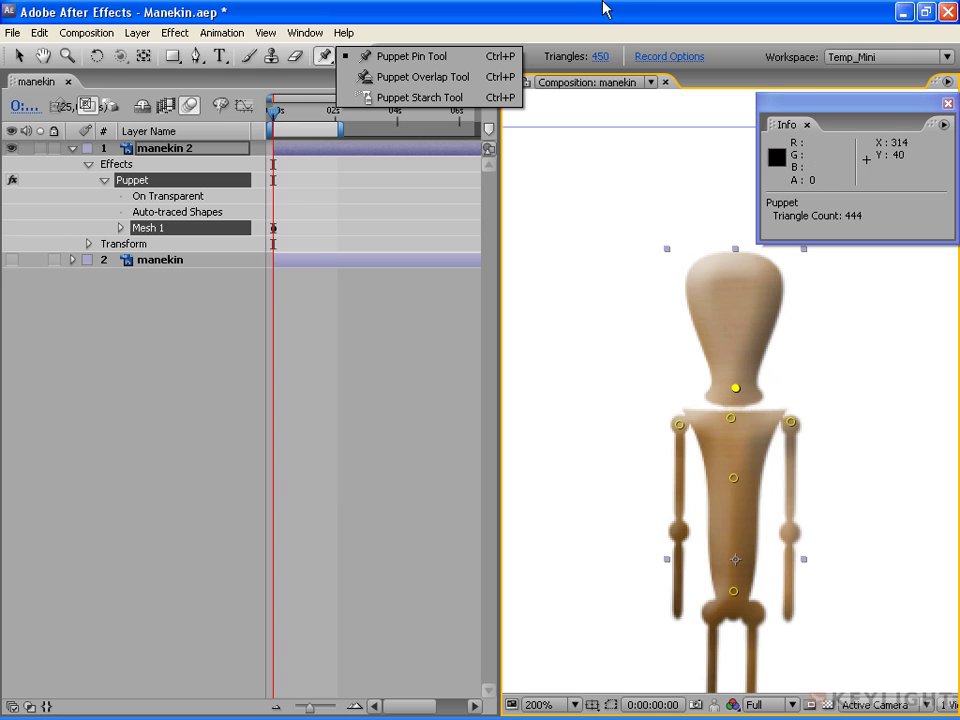
left_click(418, 495)
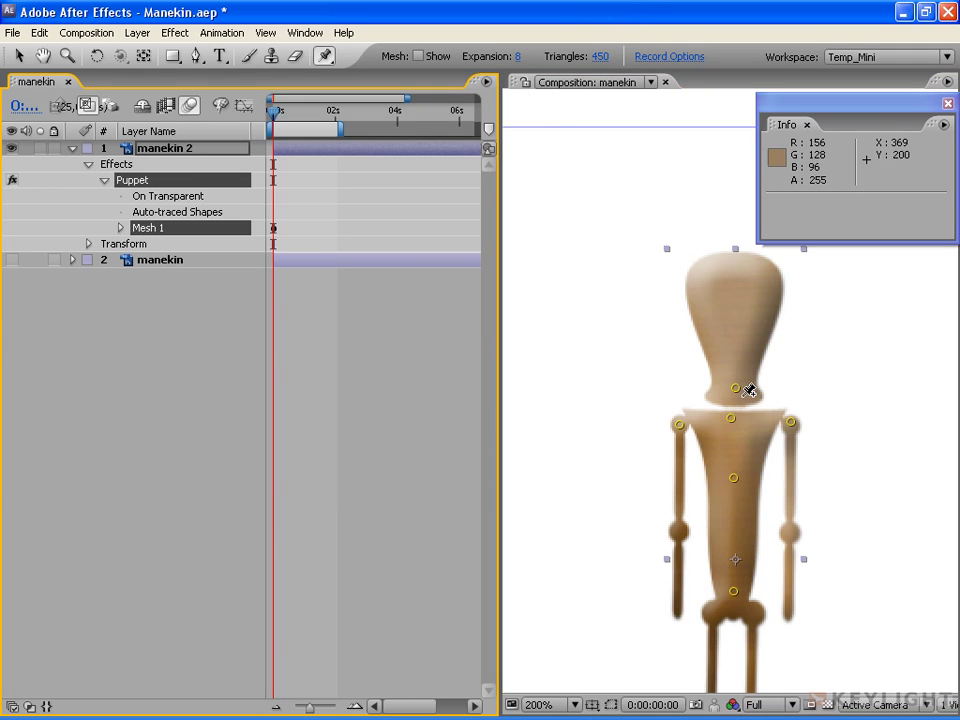
left_click(947, 103)
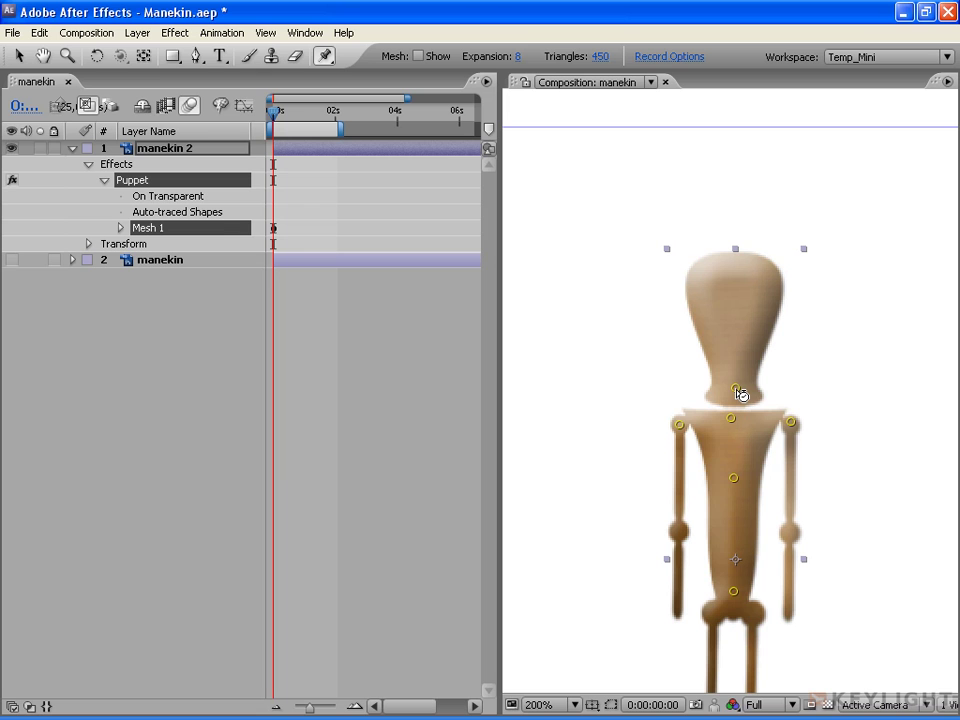
Record a sketched head motion on manekin 2's head pin, play it back, and open Record Options.
left_click_drag(738, 389, 748, 390, "ctrl")
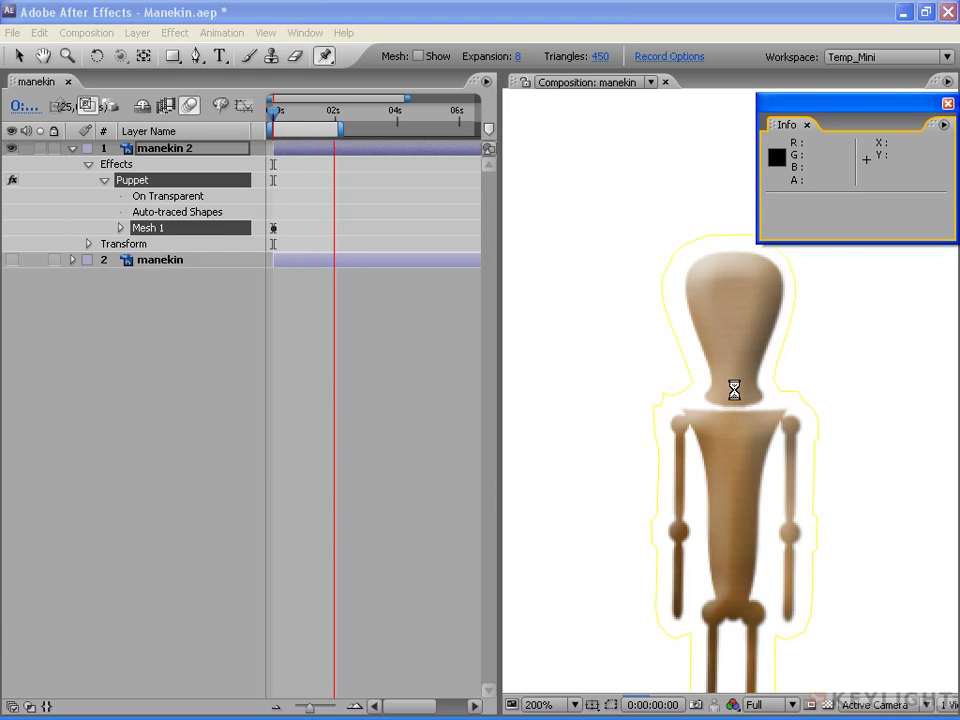
left_click_drag(748, 390, 743, 396)
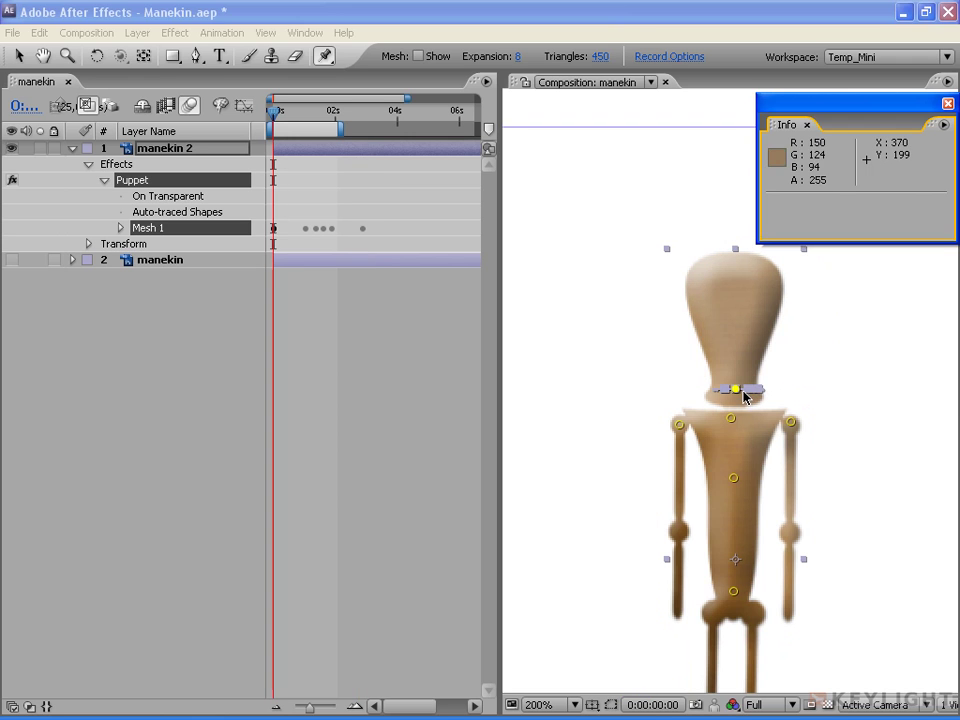
key("space")
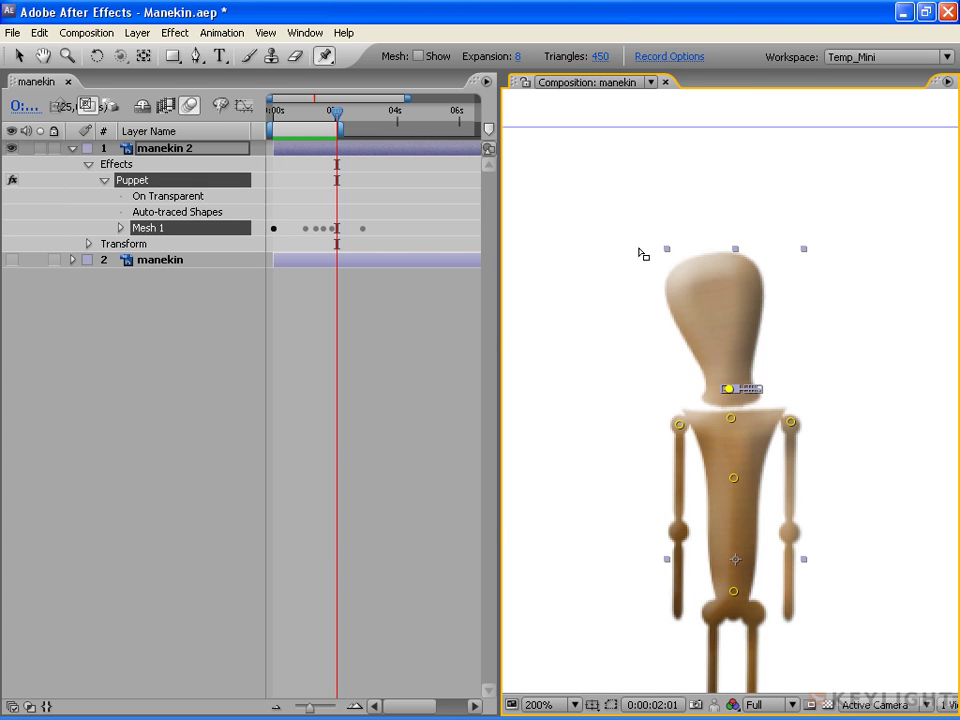
left_click(672, 58)
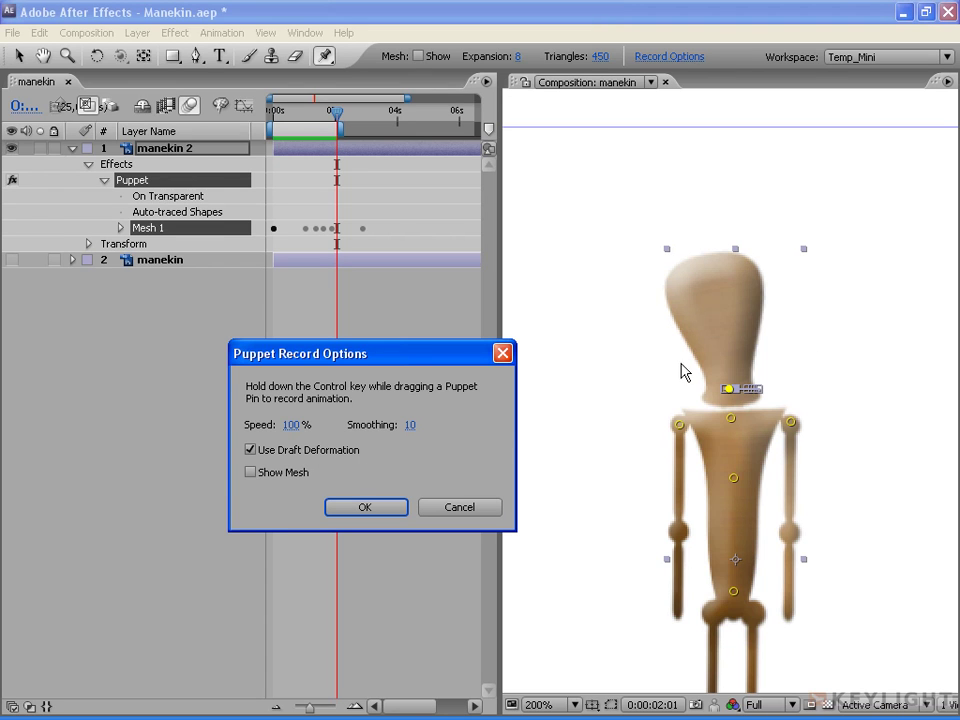
Cancel the Puppet Record Options dialog, leaving its settings unchanged.
left_click(448, 508)
left_click(320, 57)
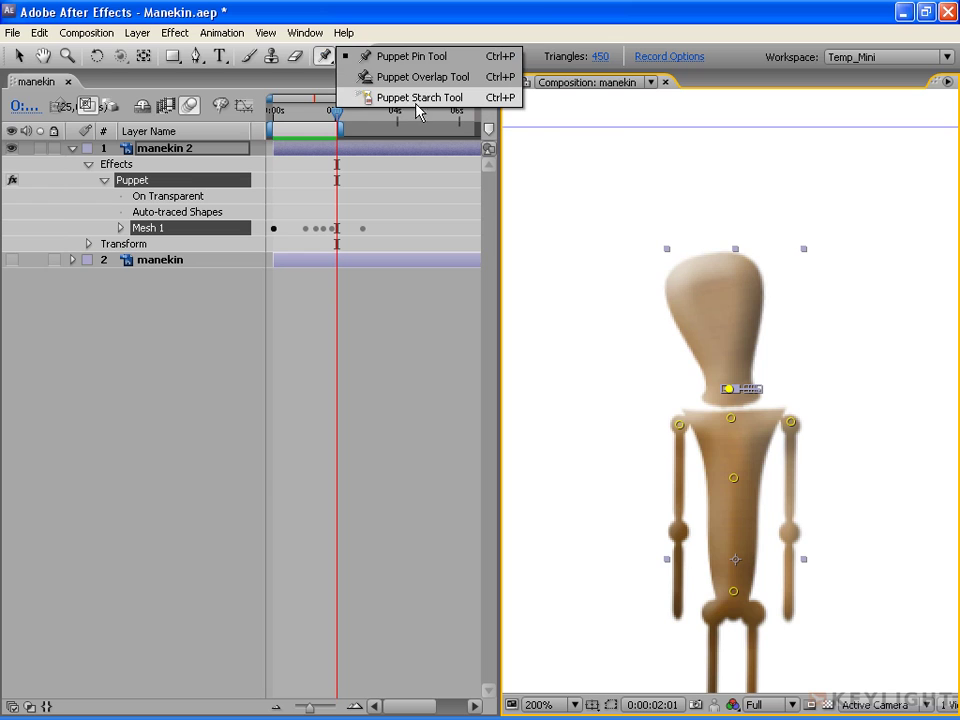
left_click(400, 376)
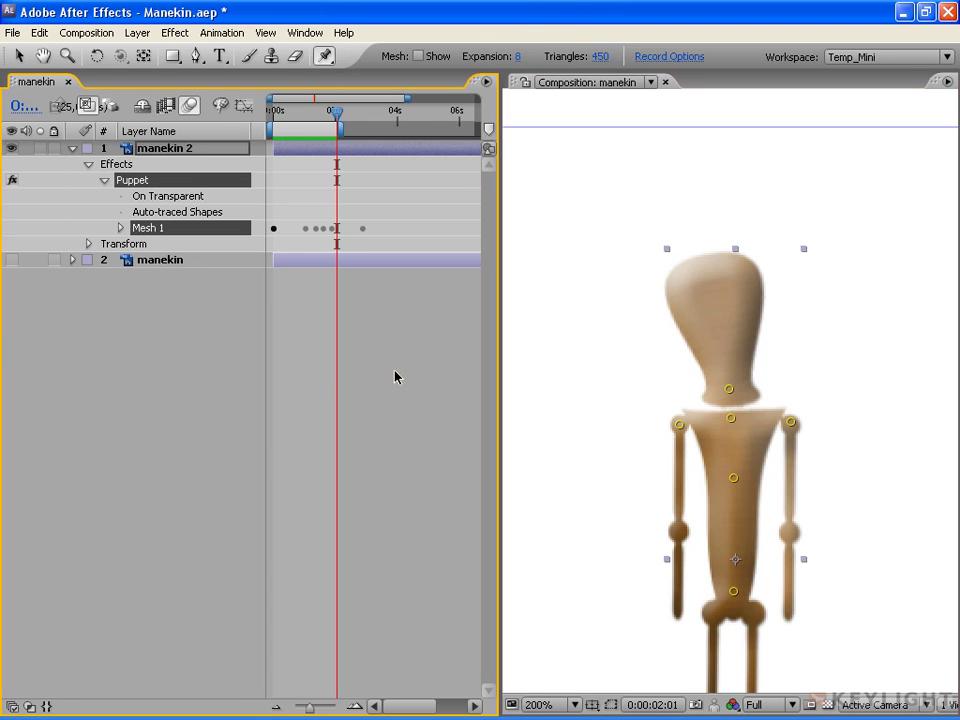